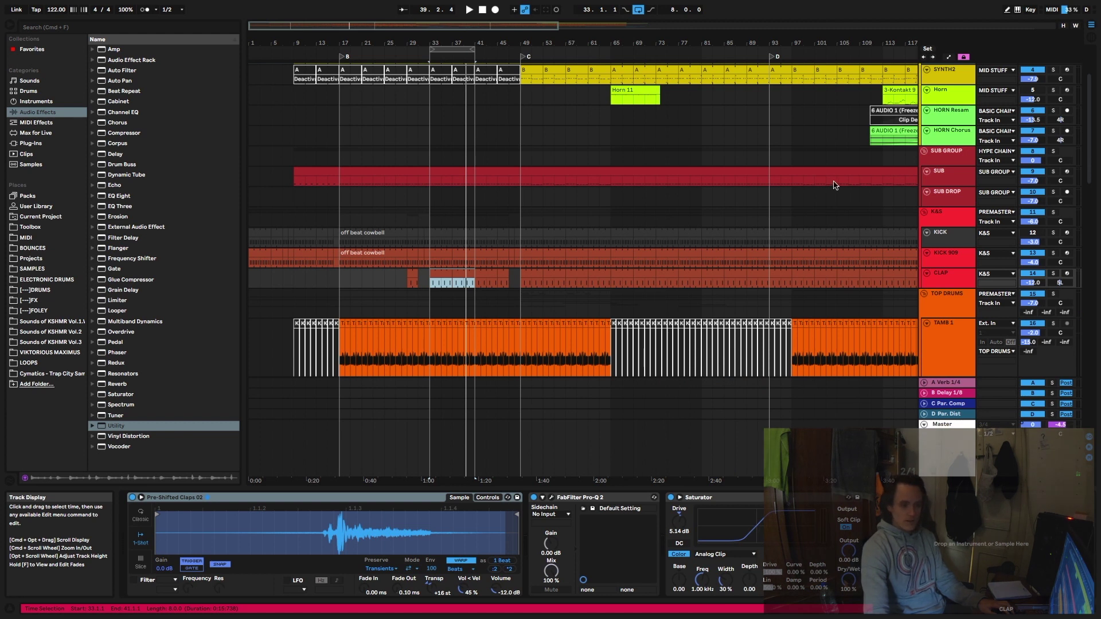
# - Inspect the device chains on the KICK and KICK 909 tracks and listen to KICK 909 in solo
pyautogui.click(953, 218)
pyautogui.click(951, 235)
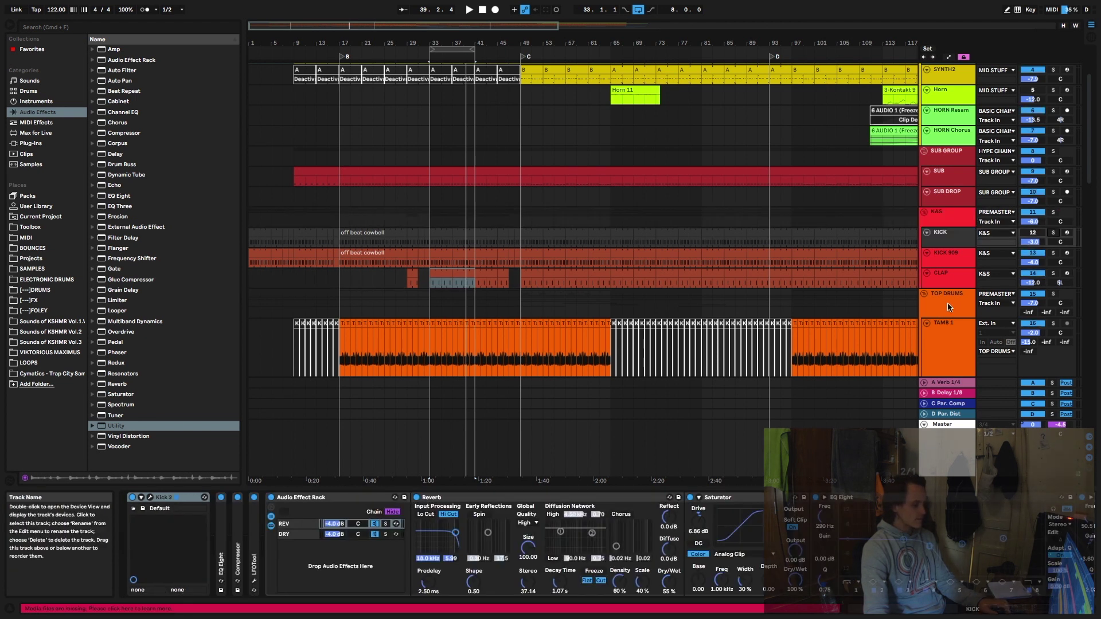
pyautogui.press('space')
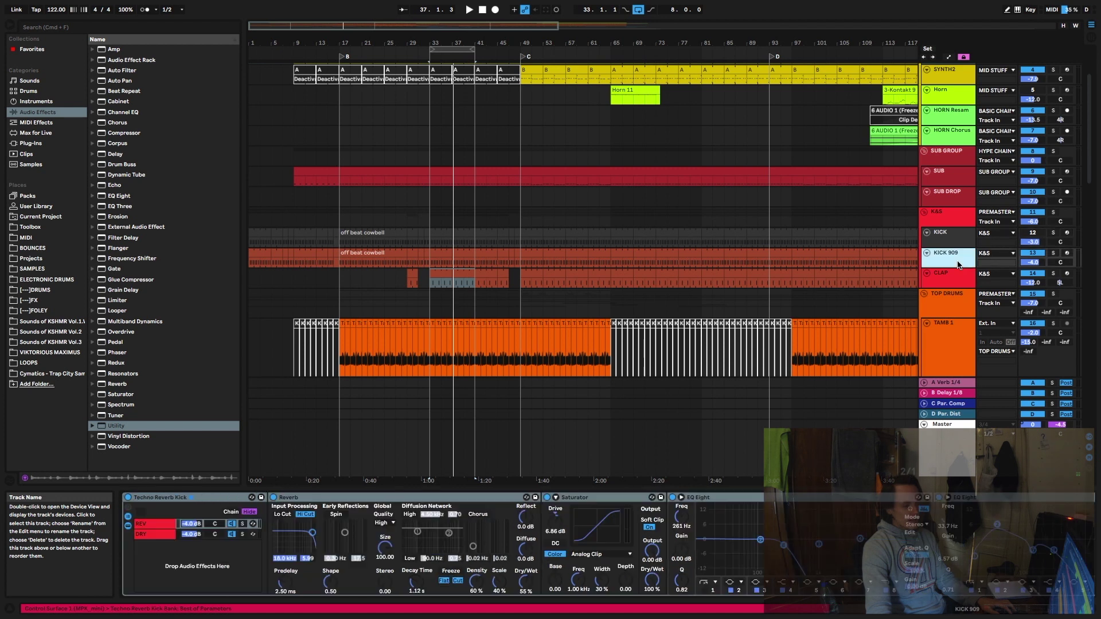
pyautogui.click(909, 264)
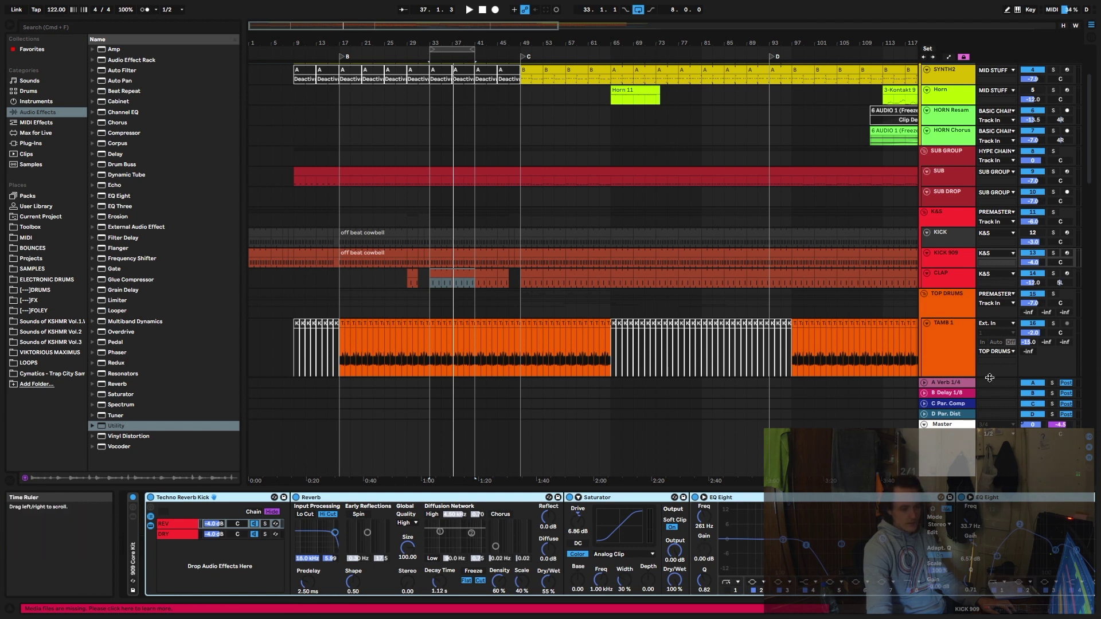
pyautogui.click(963, 253)
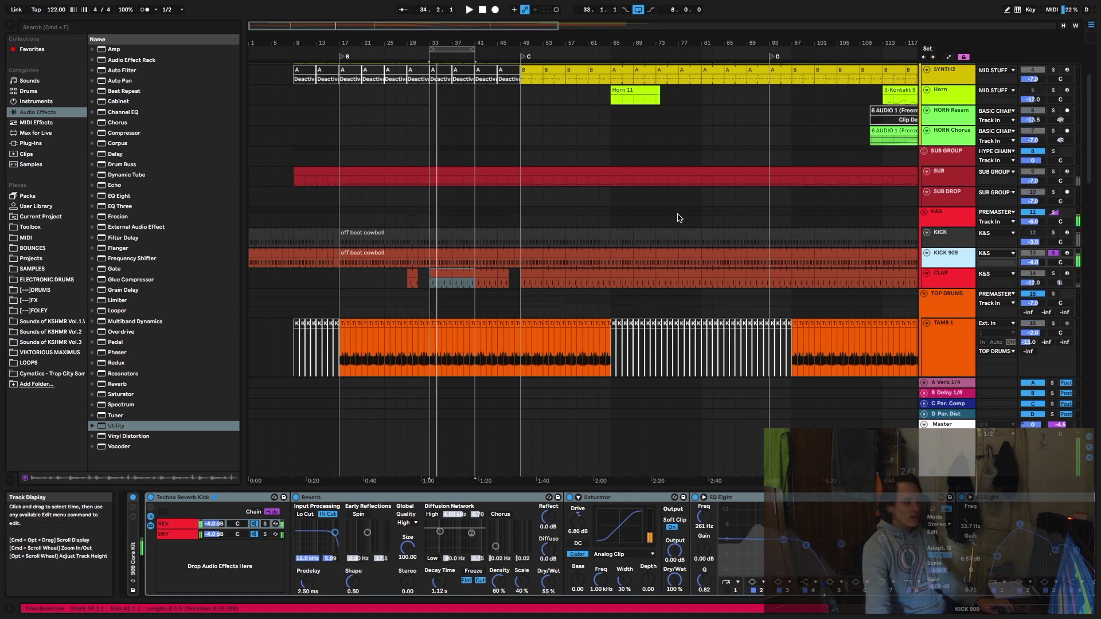
# - Examine the KICK 909 clip between bars 33 and 37 and the 909 Core Kit rack that drives it
pyautogui.moveTo(547, 42); pyautogui.dragTo(461, 75)
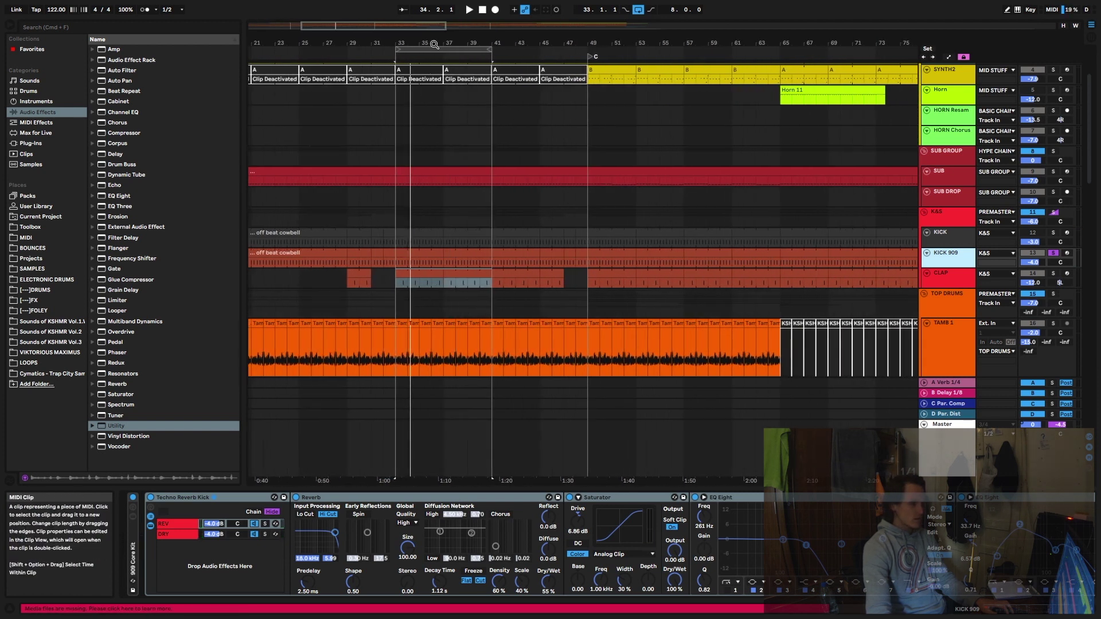
pyautogui.scroll(3, 409, 250)
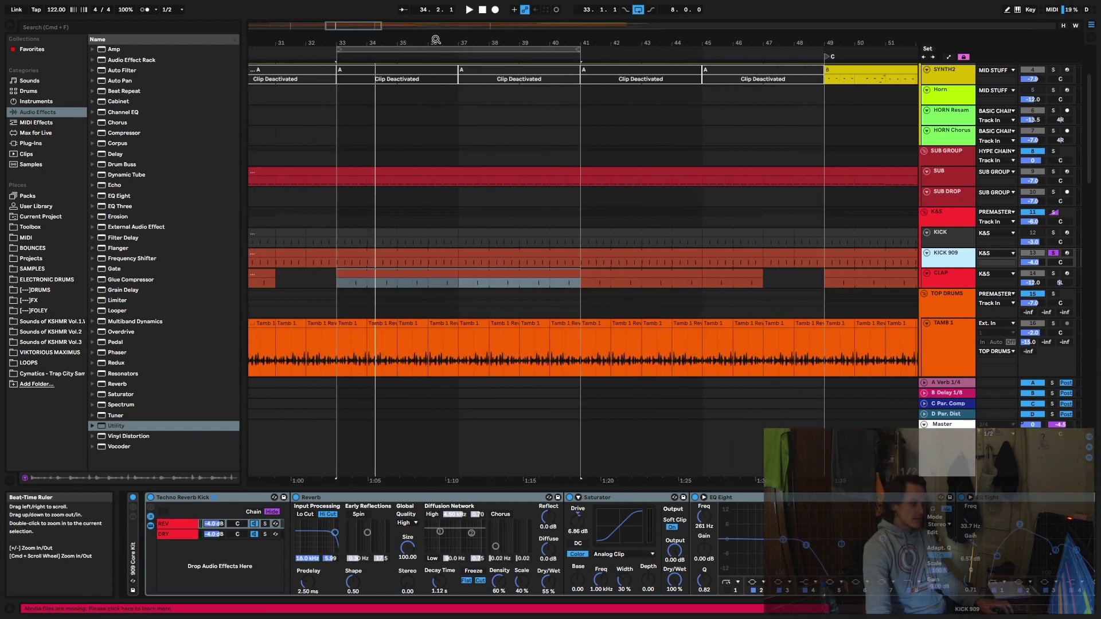
pyautogui.click(407, 250)
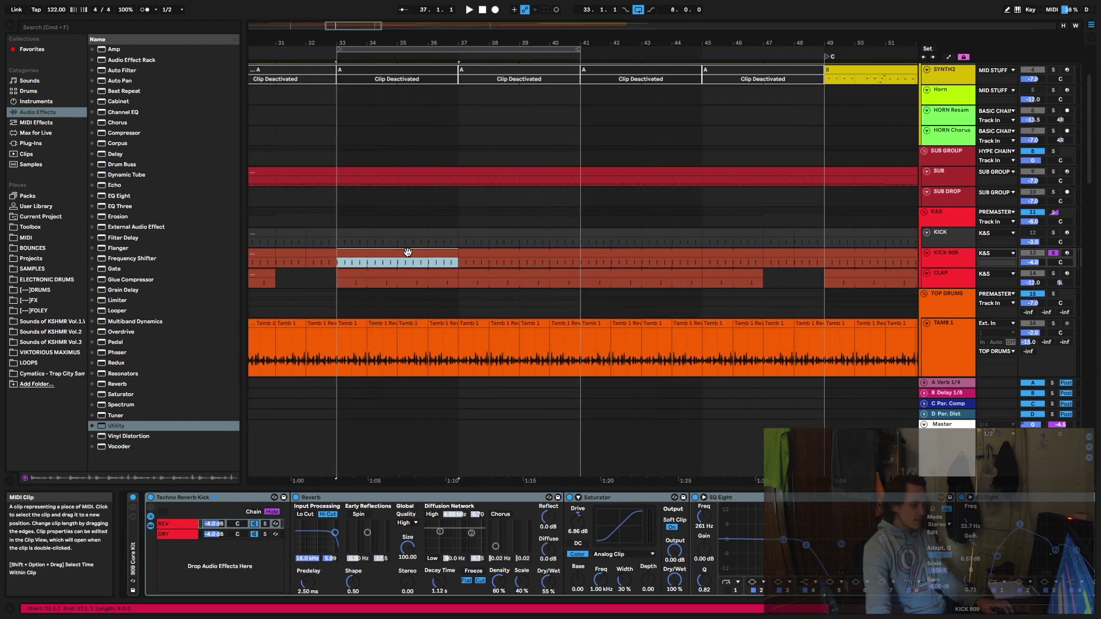
pyautogui.doubleClick(138, 537)
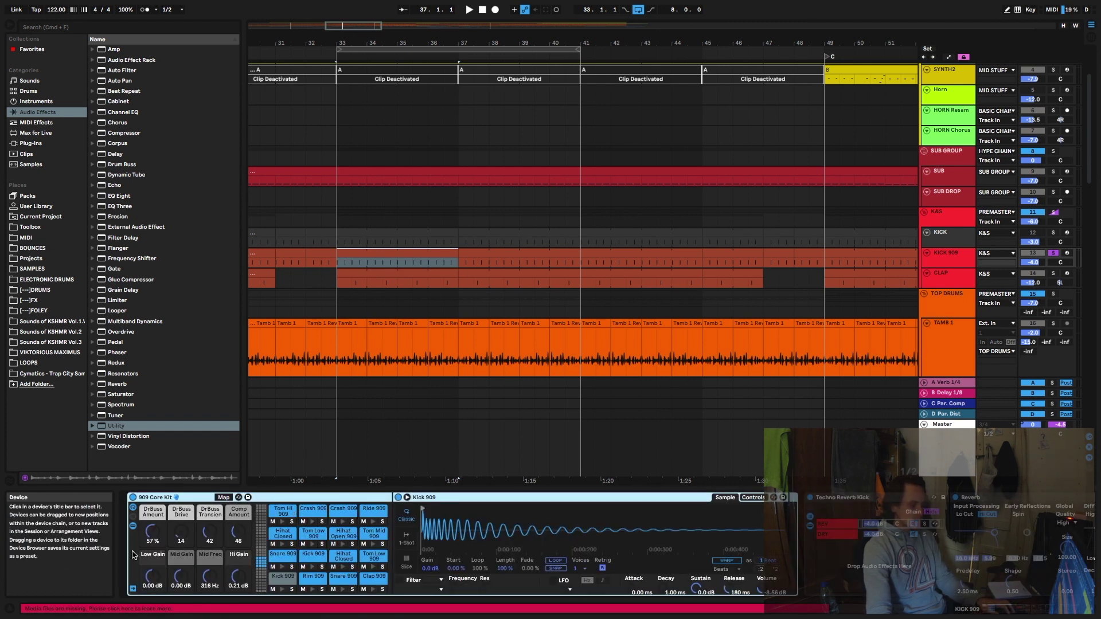
pyautogui.doubleClick(165, 501)
# - Add a new MIDI track below CLAP and load the 909 Core Kit.adg drum rack on it
pyautogui.click(956, 284)
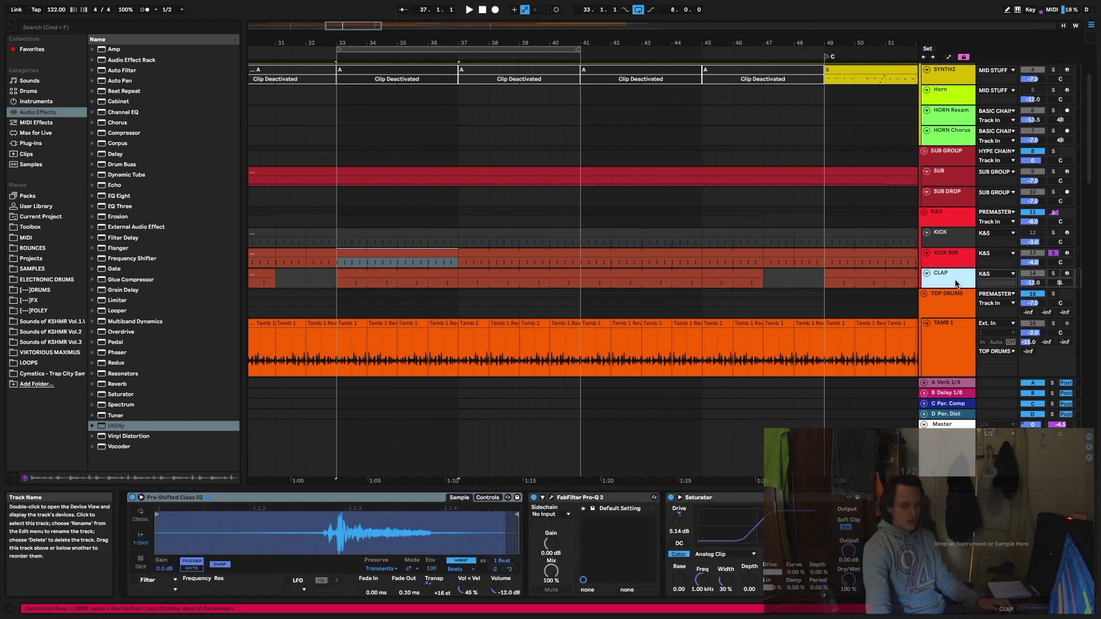
pyautogui.press('super+shift+t')
pyautogui.click(28, 91)
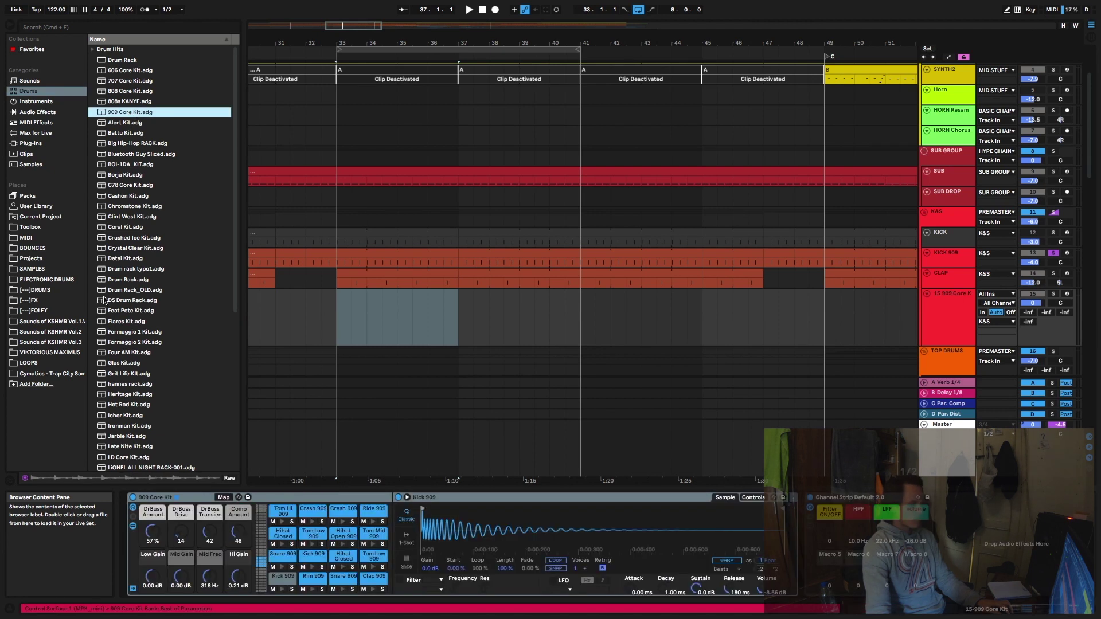
# - Place the DAS BEAT.alc clip at bar 33 on the new 909 Core Kit track, loop it and play it in solo
pyautogui.click(31, 269)
pyautogui.click(25, 238)
pyautogui.moveTo(125, 70); pyautogui.dragTo(339, 321)
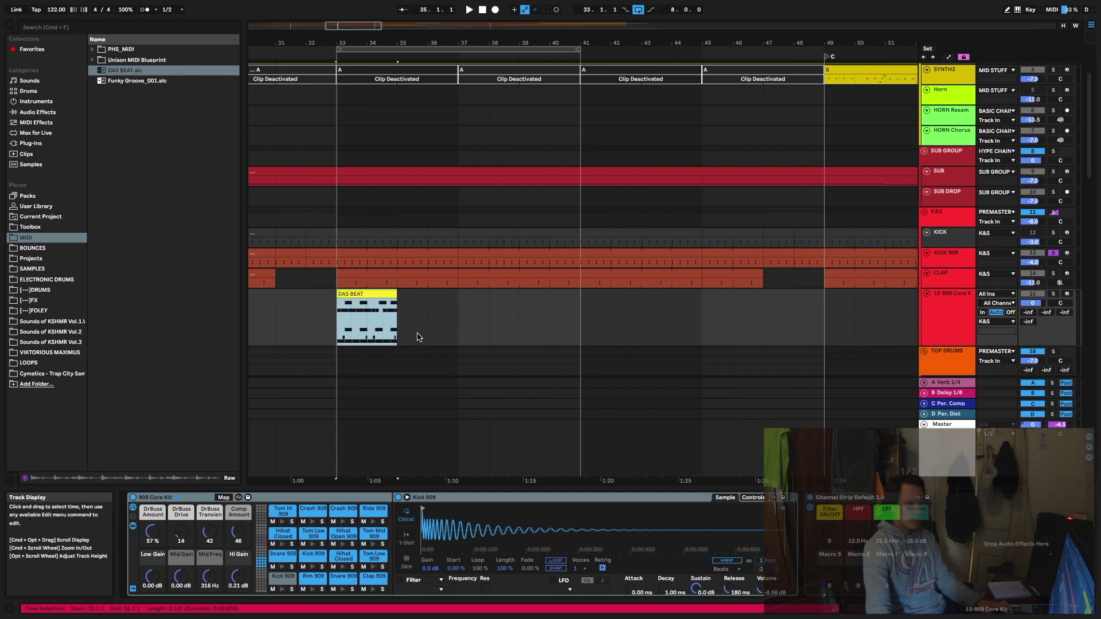
pyautogui.press('super+l')
pyautogui.press('space')
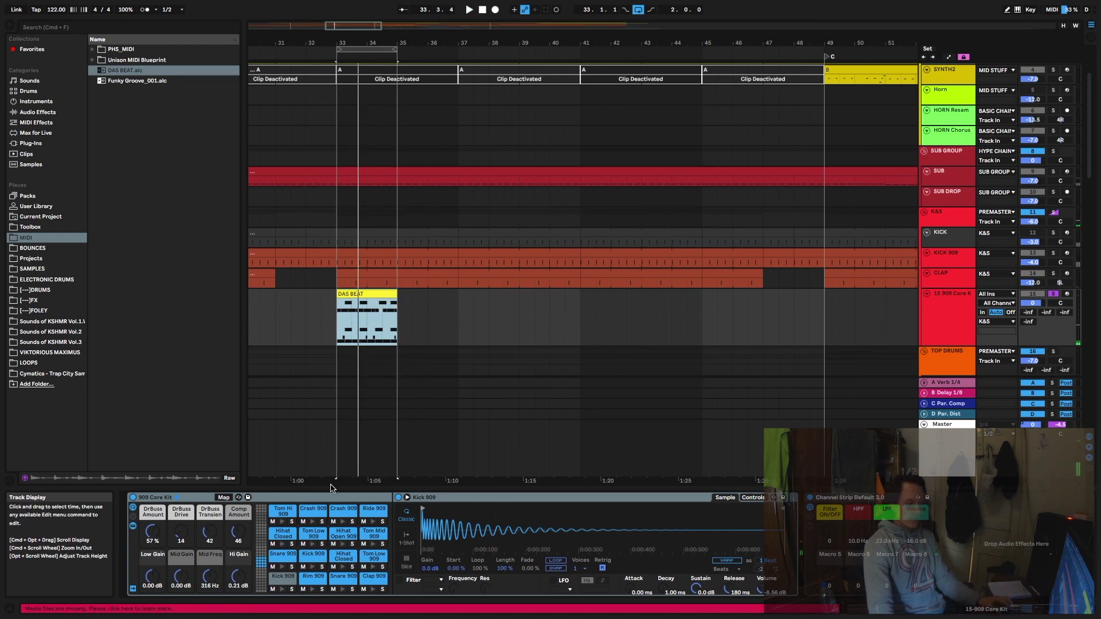
# - Show the 909 Core Kit's chain list and extract the Kick 909 chain to its own track
pyautogui.click(133, 516)
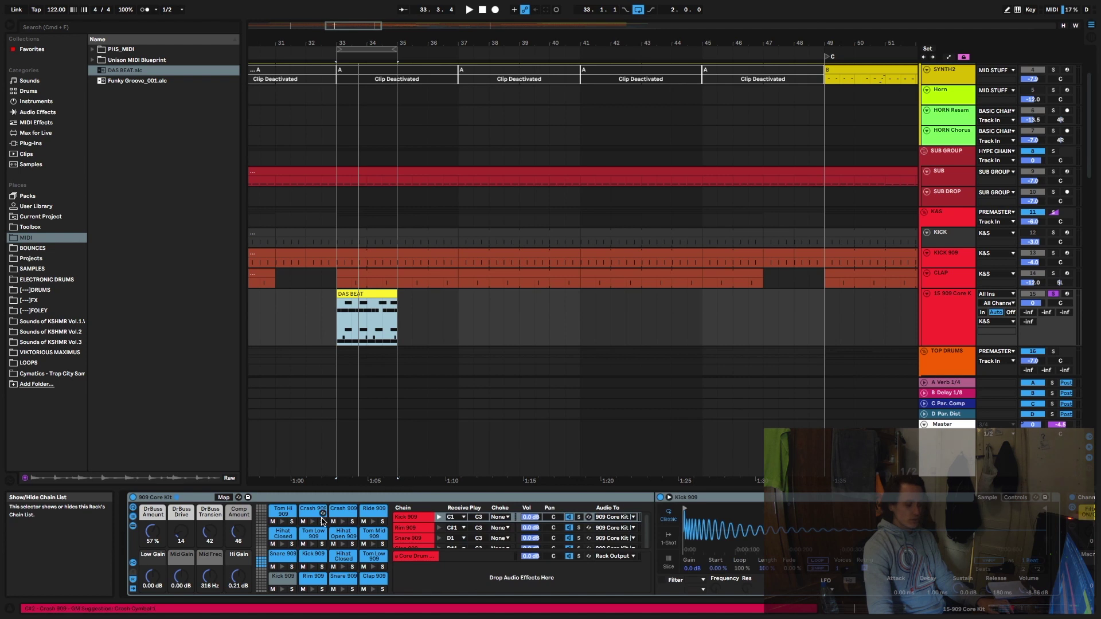
pyautogui.click(410, 518)
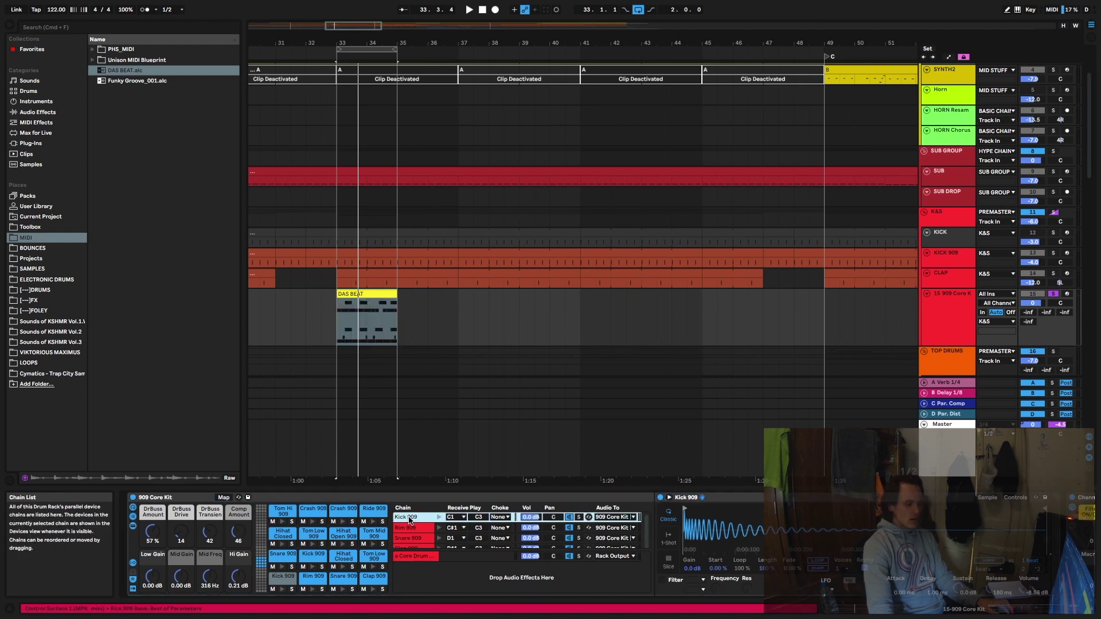
pyautogui.press('space')
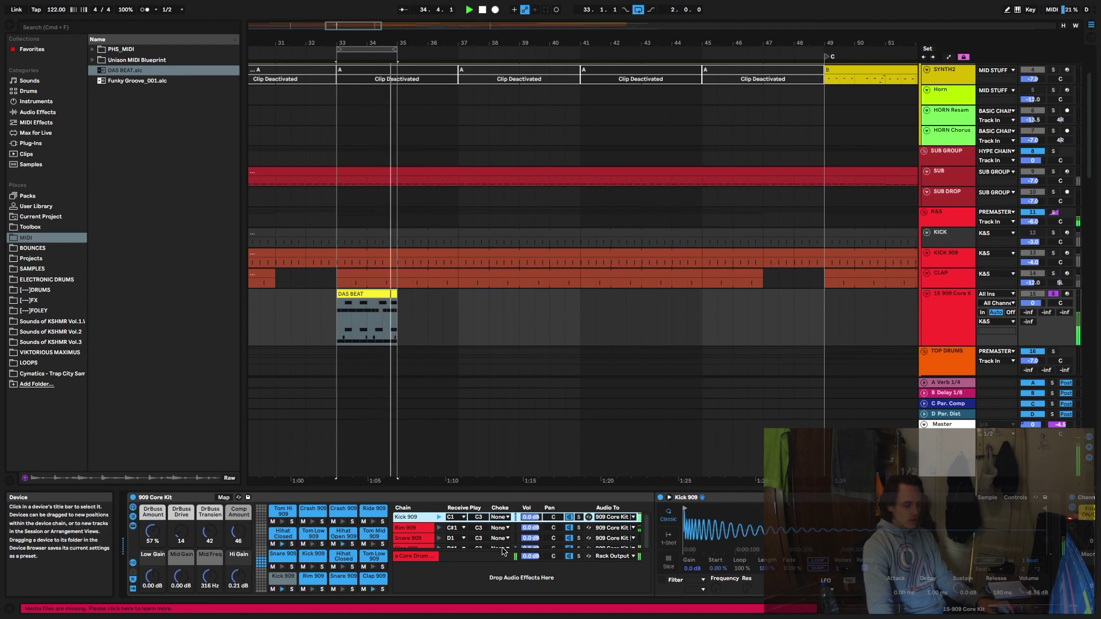
pyautogui.rightClick(440, 521)
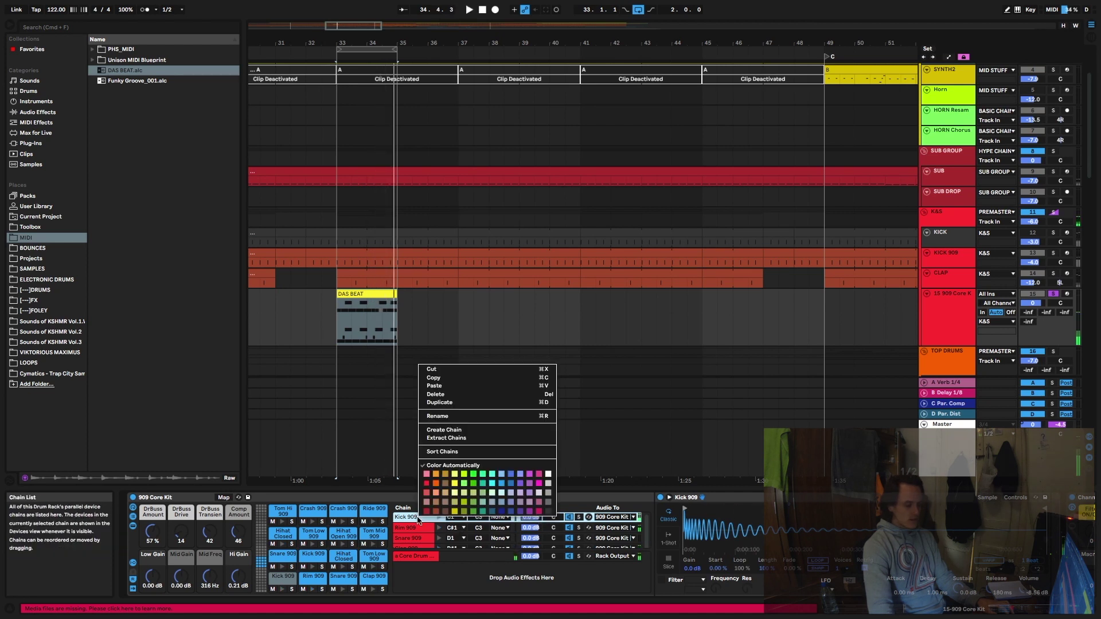
pyautogui.click(464, 438)
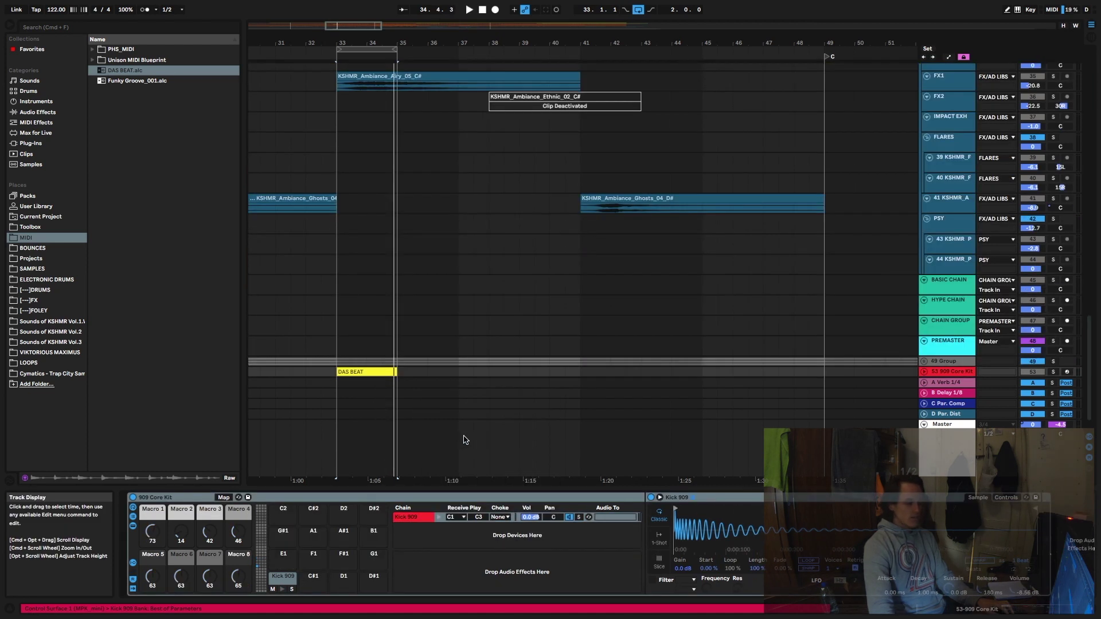
# - Unfold the extracted Kick 909 track and examine the notes in its DAS BEAT clip
pyautogui.click(924, 372)
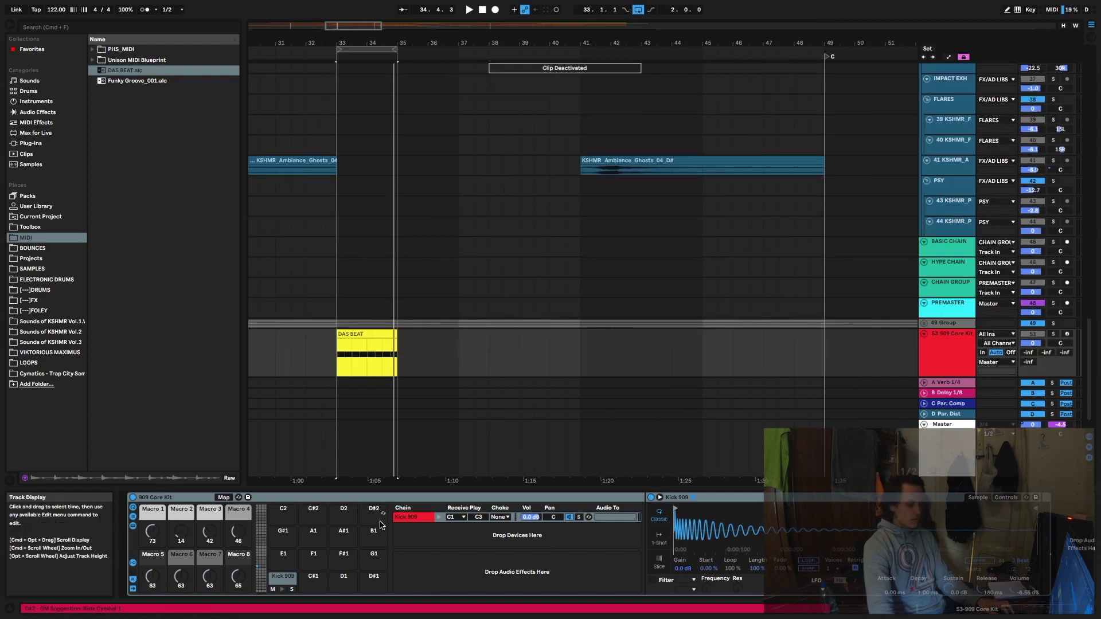
pyautogui.click(376, 333)
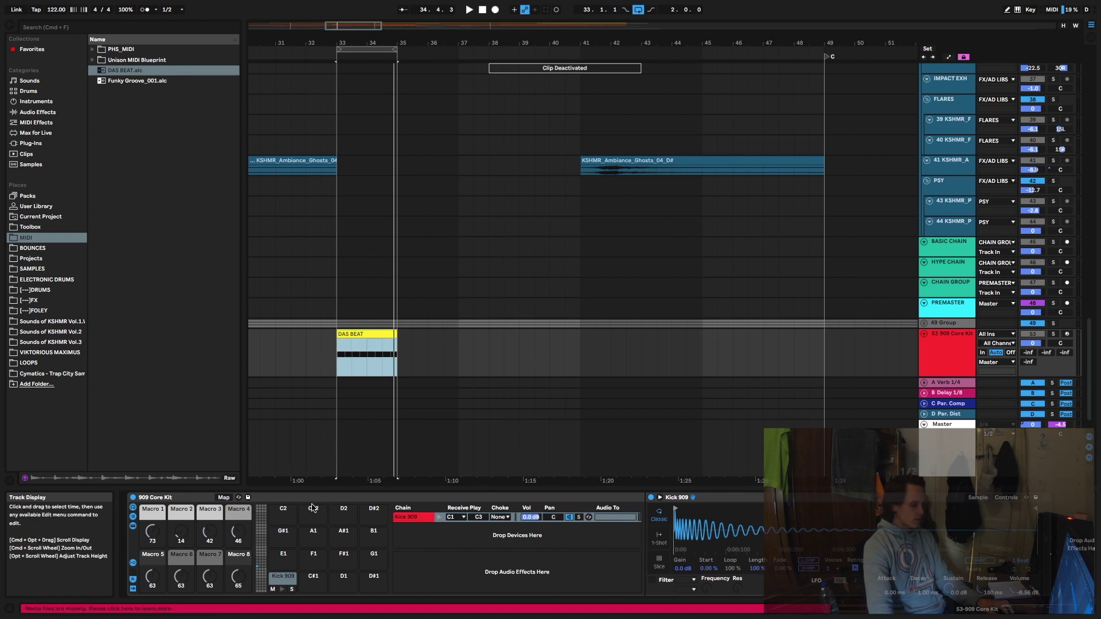
pyautogui.click(361, 333)
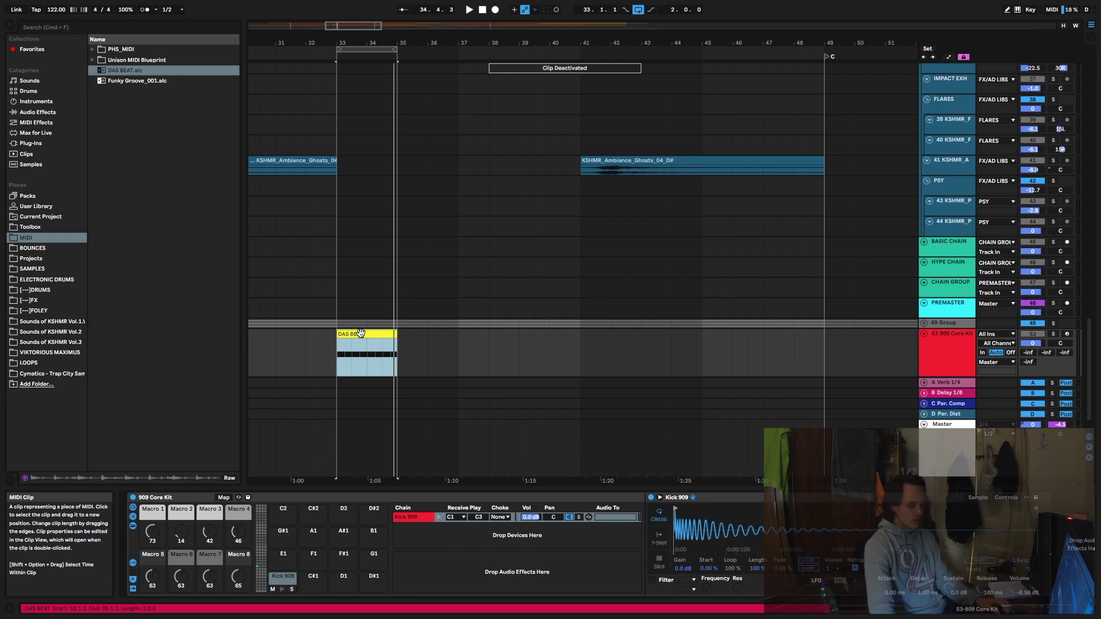
pyautogui.doubleClick(360, 335)
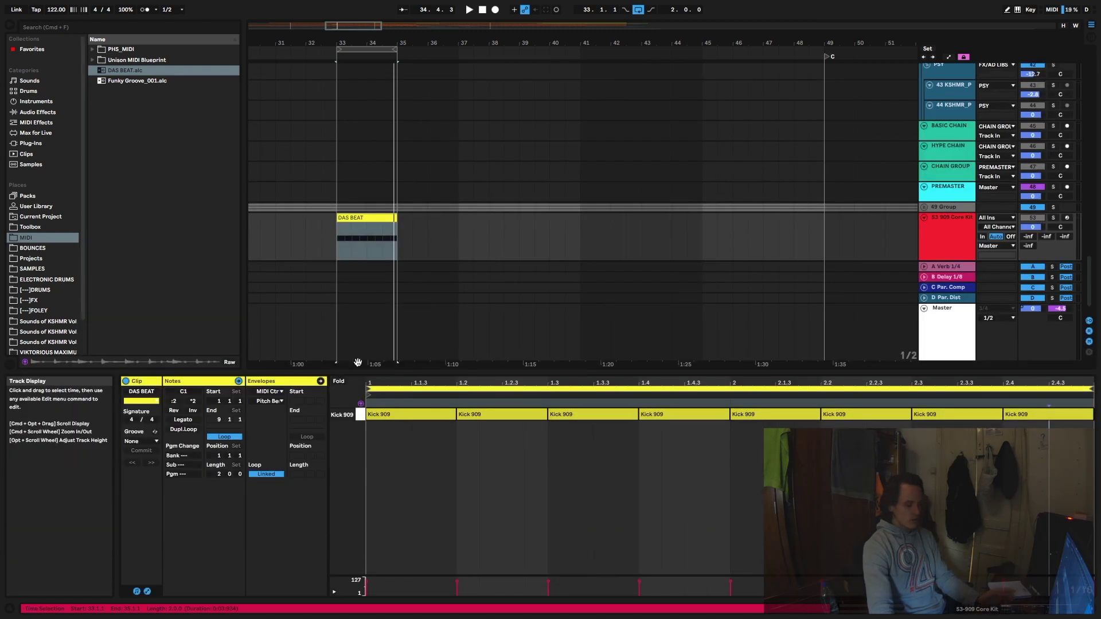
pyautogui.hotkey('shift', 'Tab')
# - Check the original 909 Core Kit track's DAS BEAT clip and the C1 pad from which the kick was extracted
pyautogui.scroll(15, 378, 439)
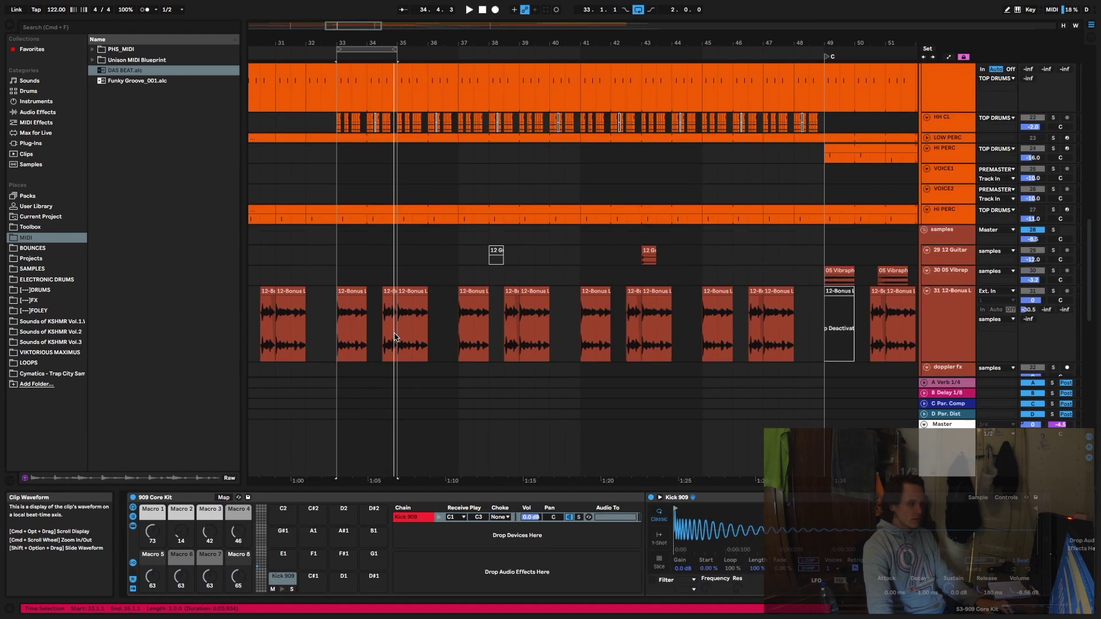
pyautogui.click(383, 229)
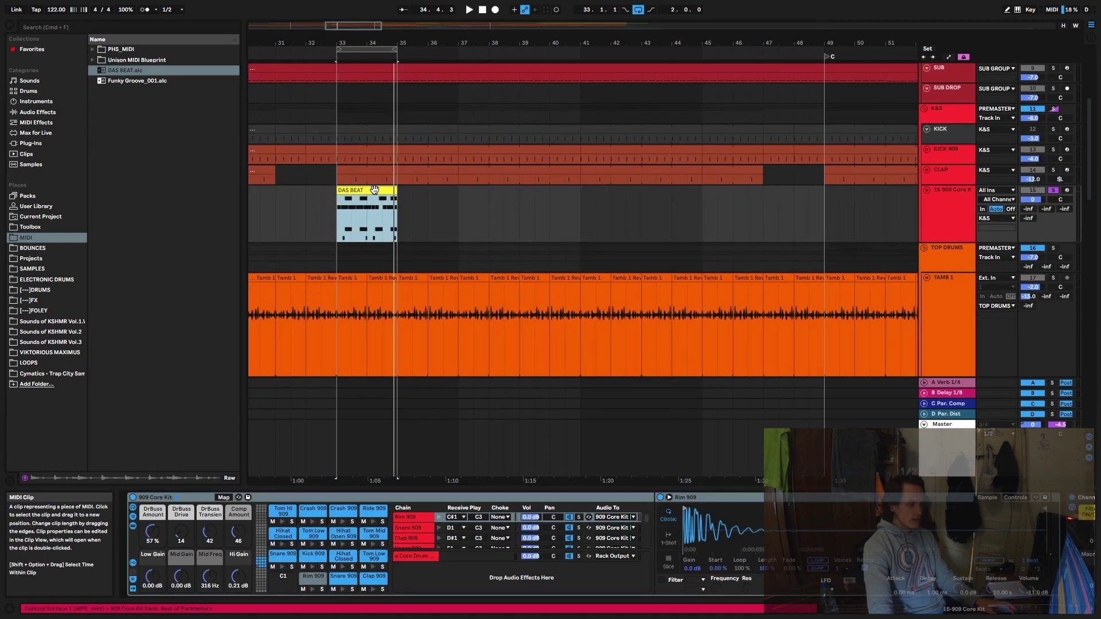
pyautogui.hotkey('shift', 'Tab')
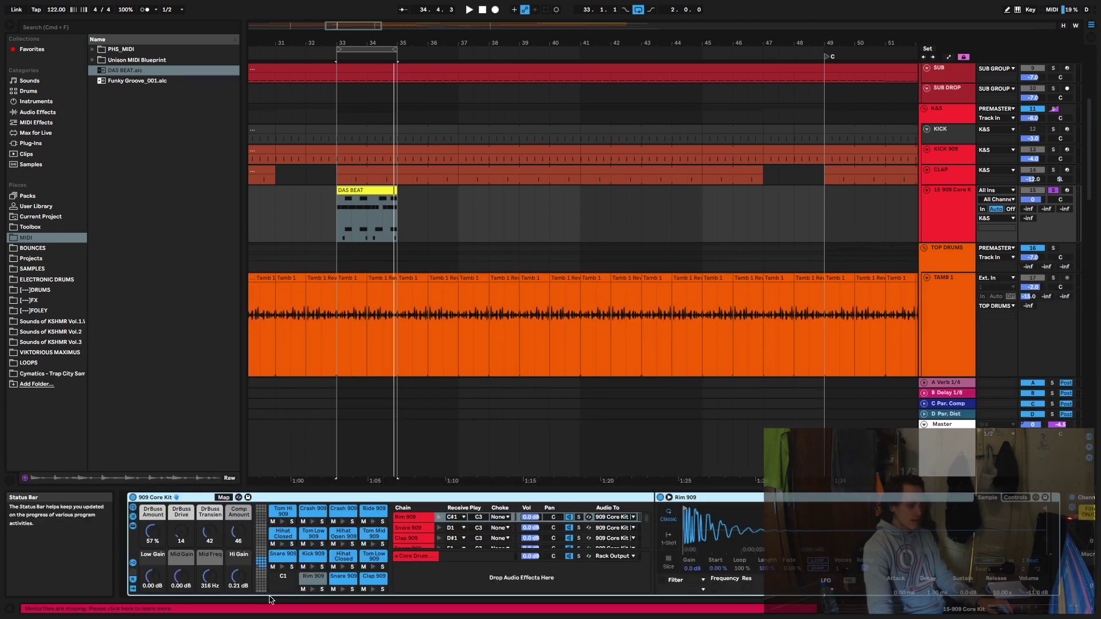
pyautogui.click(281, 580)
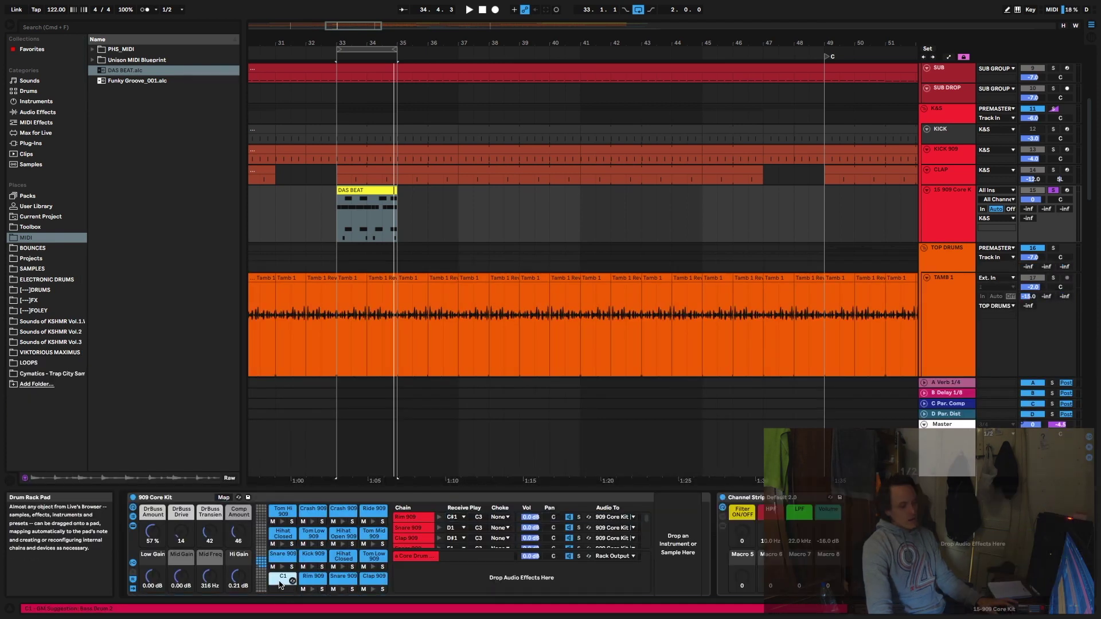
pyautogui.click(941, 212)
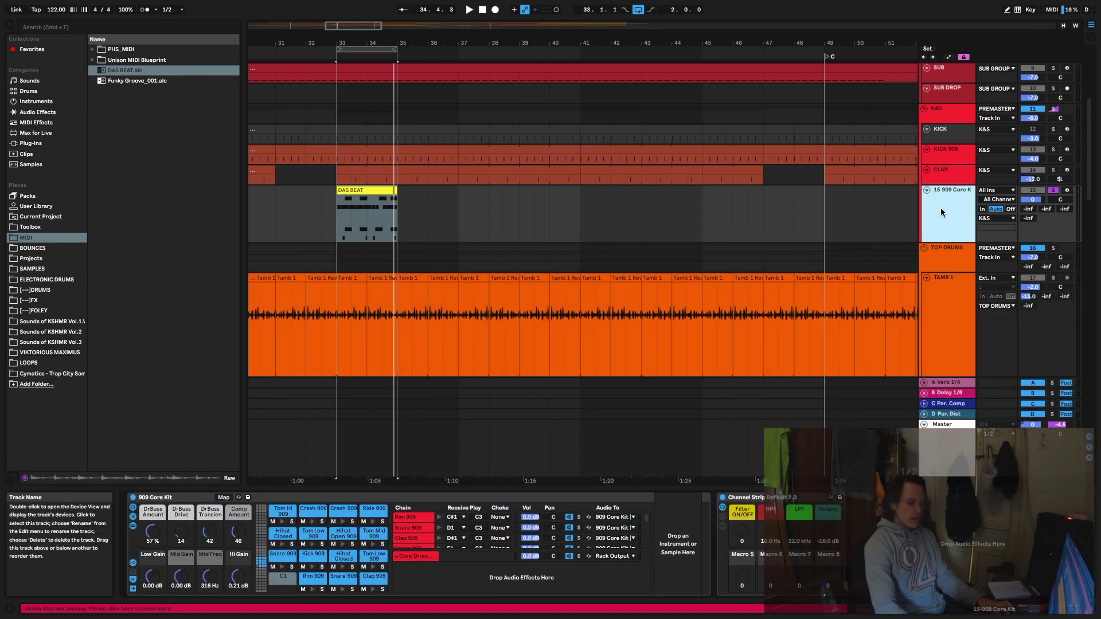
# - Play KICK 909 in solo with its Techno Reverb Kick rack bypassed, and delete the original 909 Core Kit track containing DAS BEAT
pyautogui.click(889, 161)
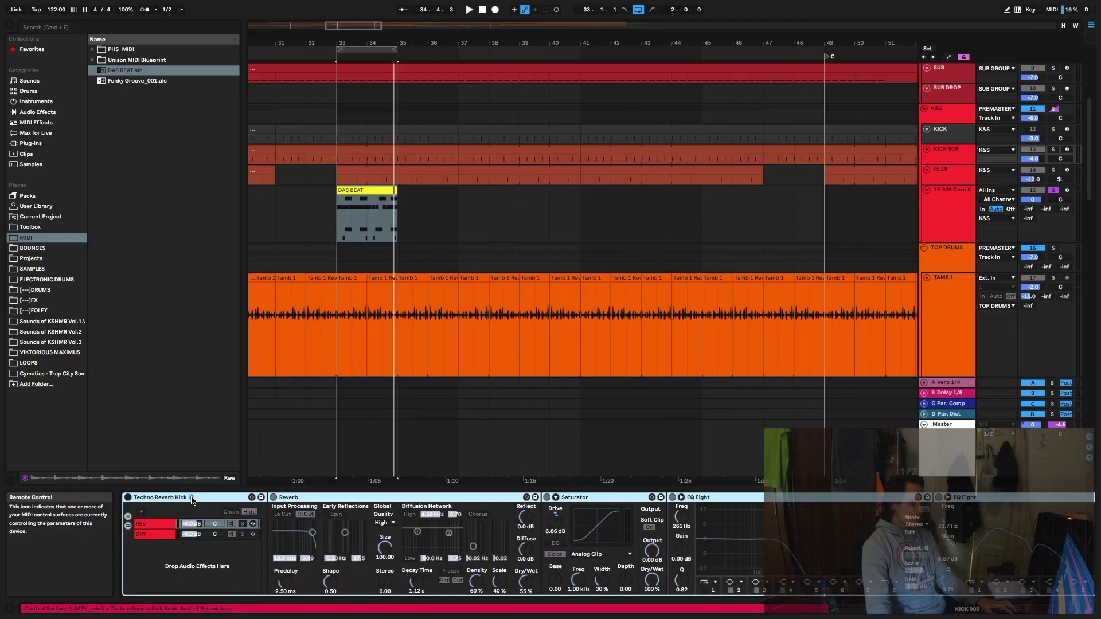
pyautogui.press('space')
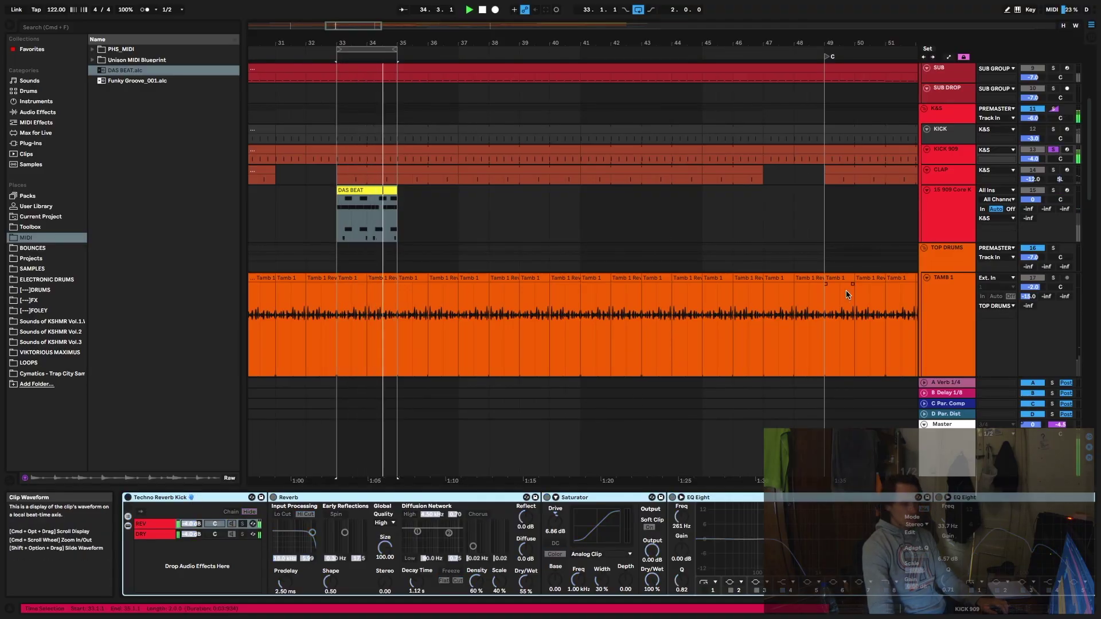
pyautogui.click(935, 206)
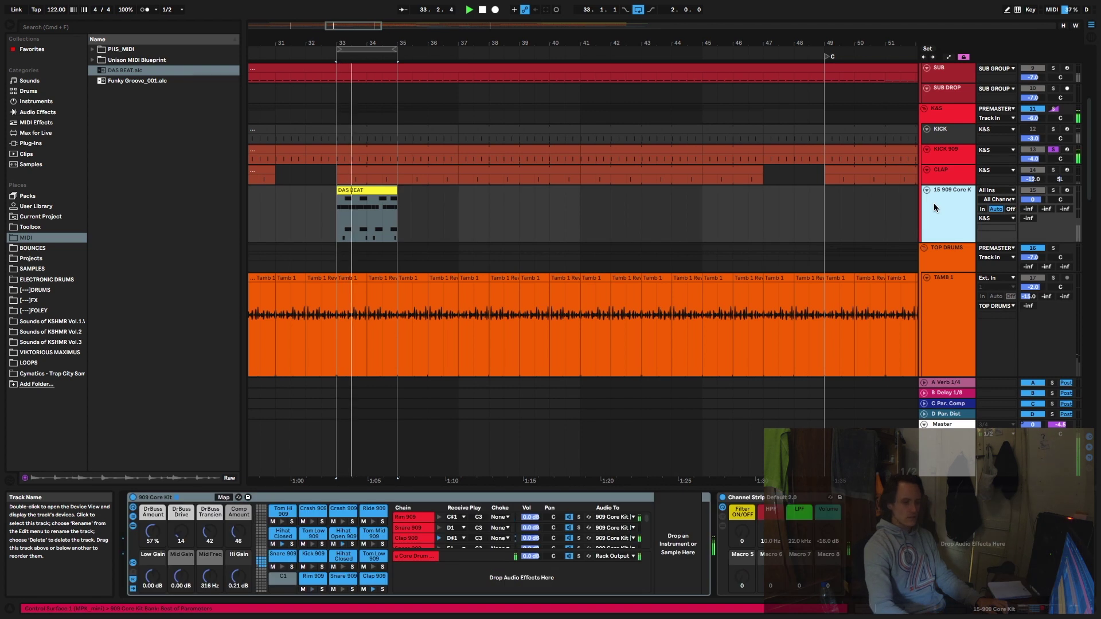
pyautogui.press('Delete')
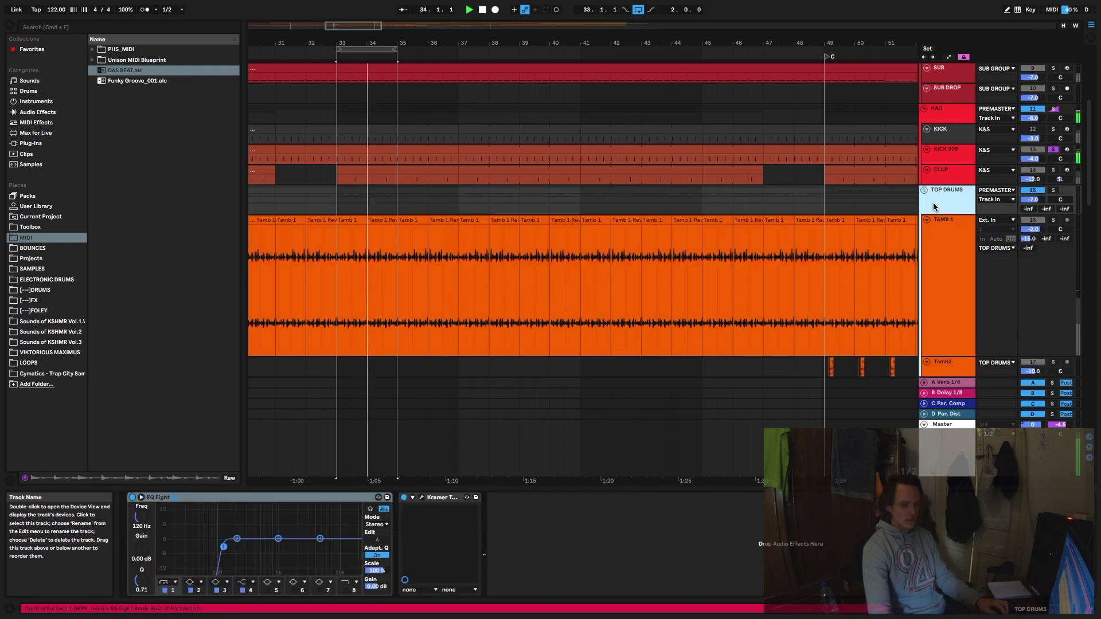
# - Compare the soloed KICK 909 with the Techno Reverb Kick rack switched on and off, leaving the rack active
pyautogui.click(947, 163)
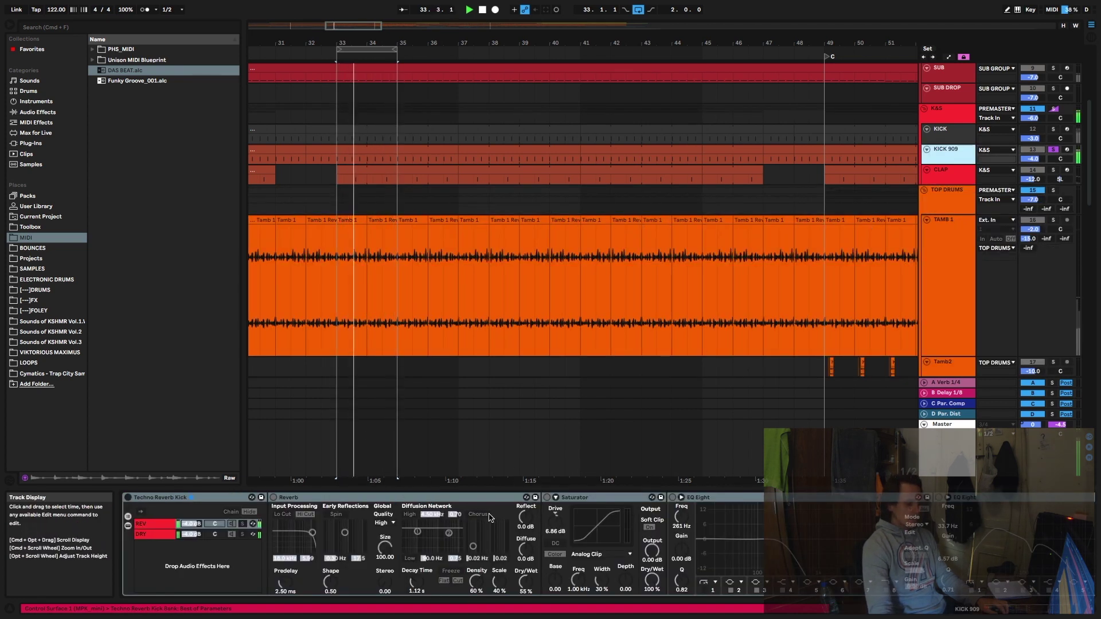
pyautogui.click(472, 497)
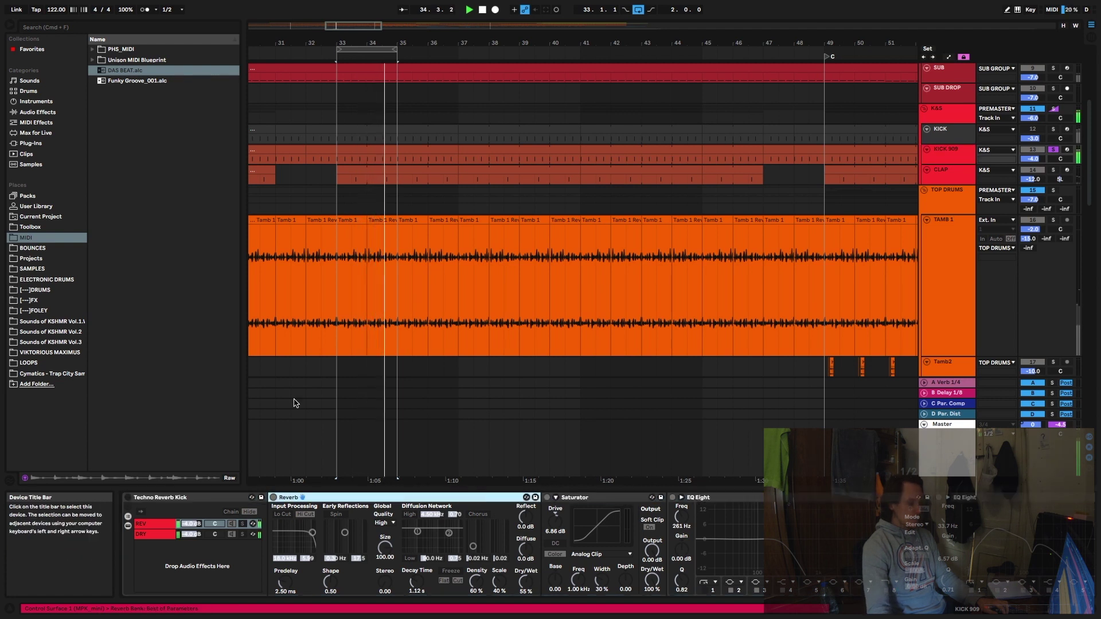
pyautogui.click(199, 498)
pyautogui.press('super+a')
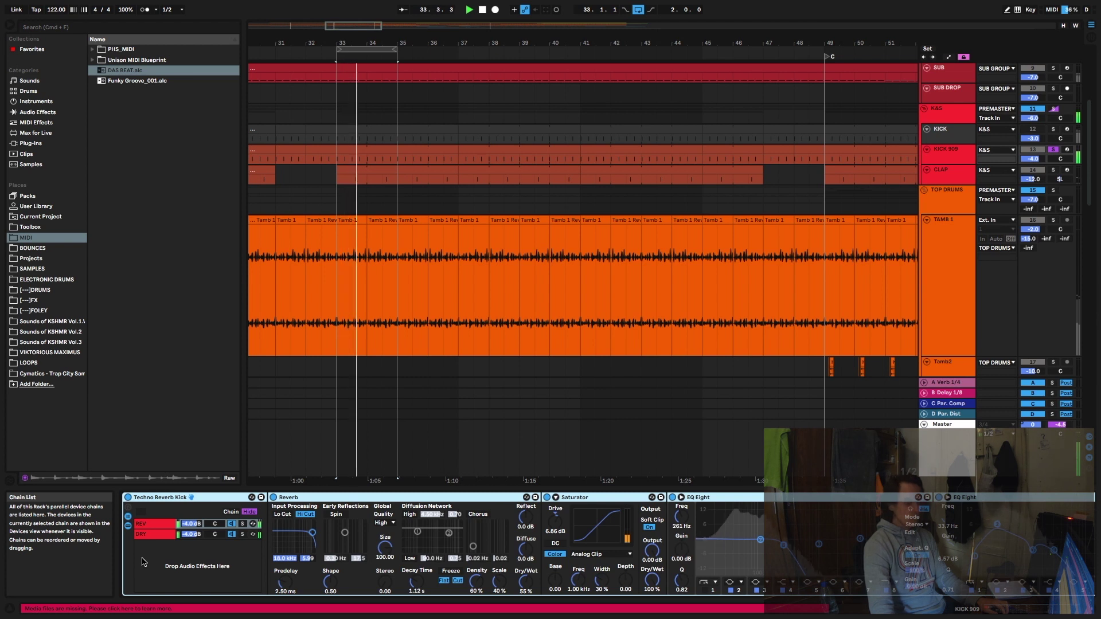
pyautogui.click(127, 497)
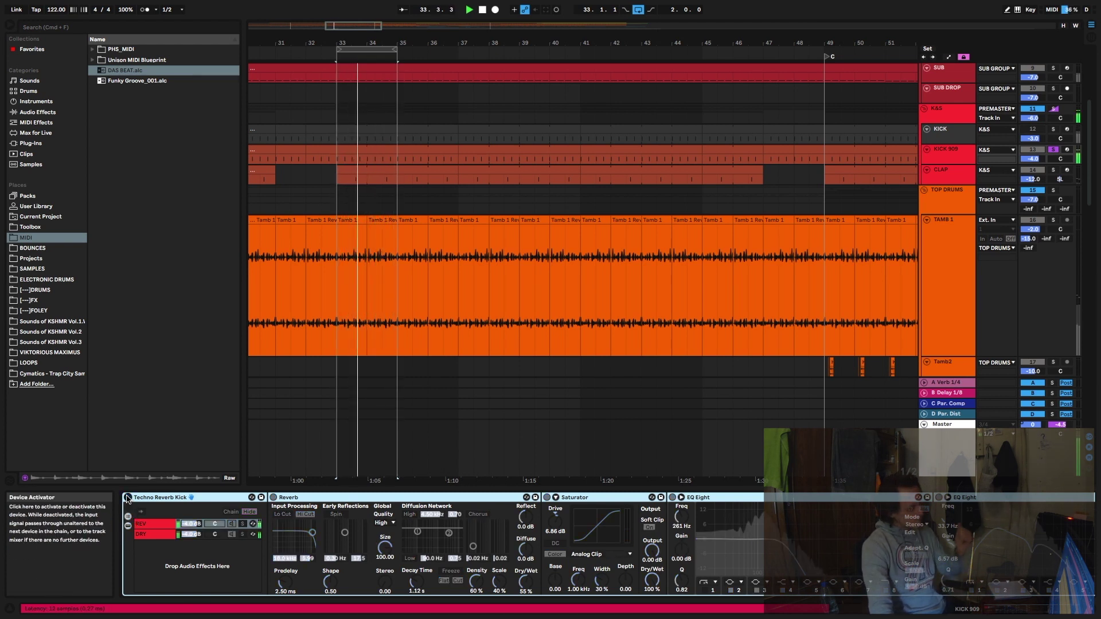
pyautogui.click(127, 498)
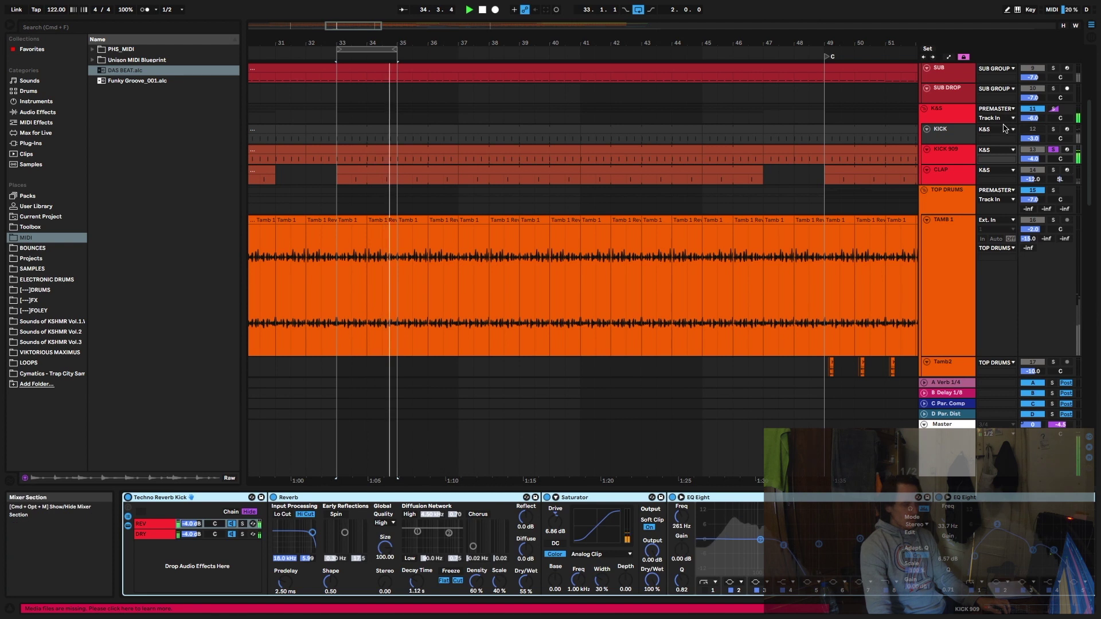
# - Examine the CLAP track's Pre-Shifted Claps 02 sampler and effects plus its clip notes at bar 33, and resume playback
pyautogui.click(952, 175)
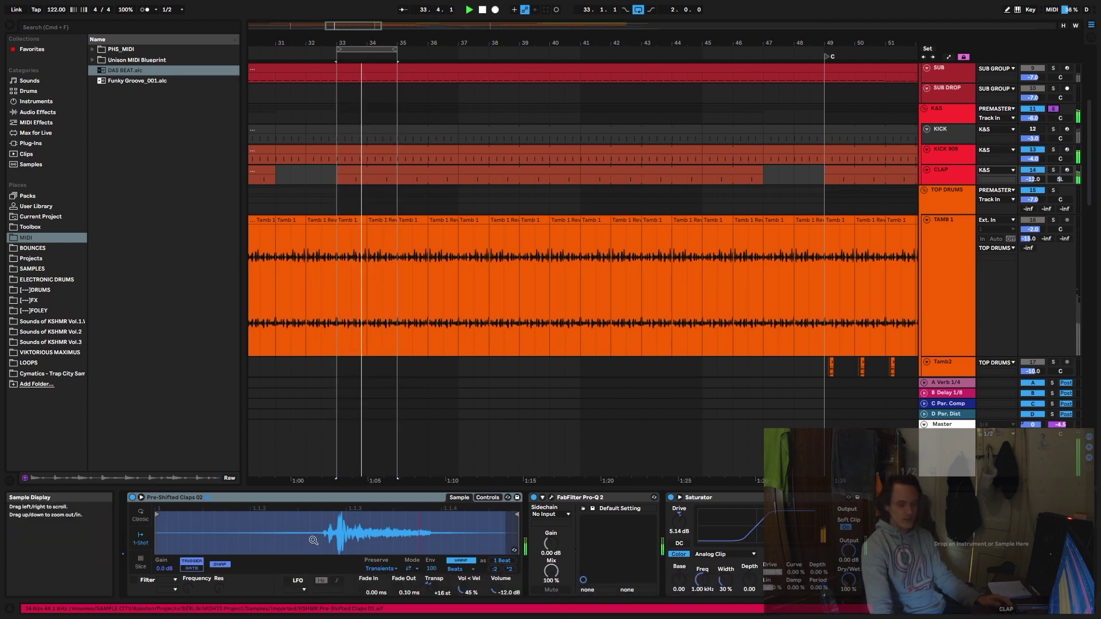
pyautogui.moveTo(338, 177); pyautogui.dragTo(456, 176)
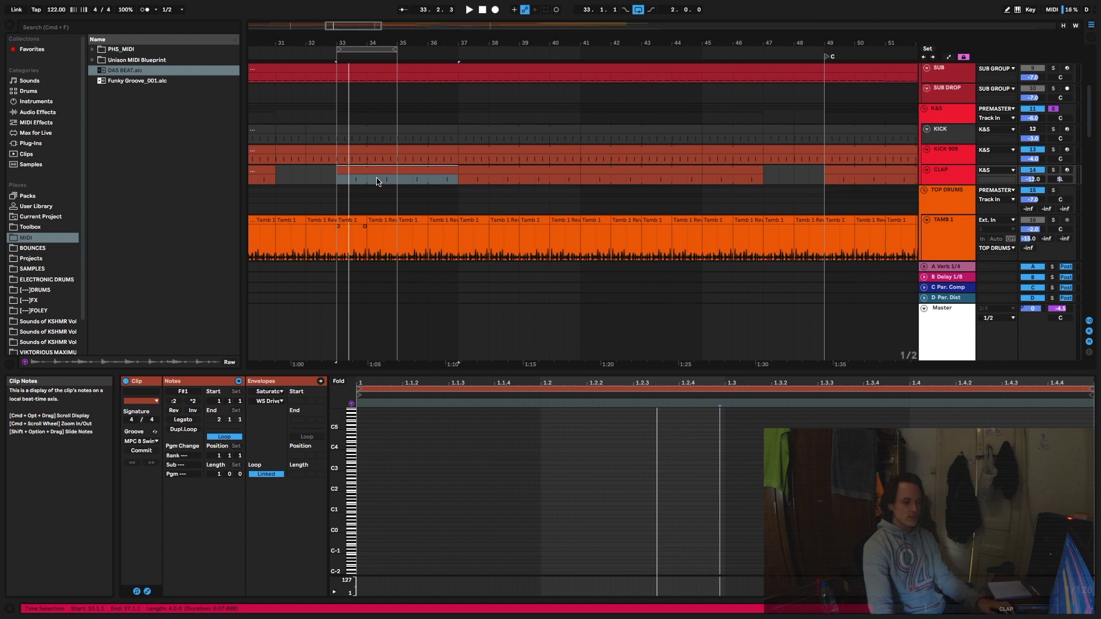
pyautogui.click(375, 170)
pyautogui.hotkey('shift', 'Tab')
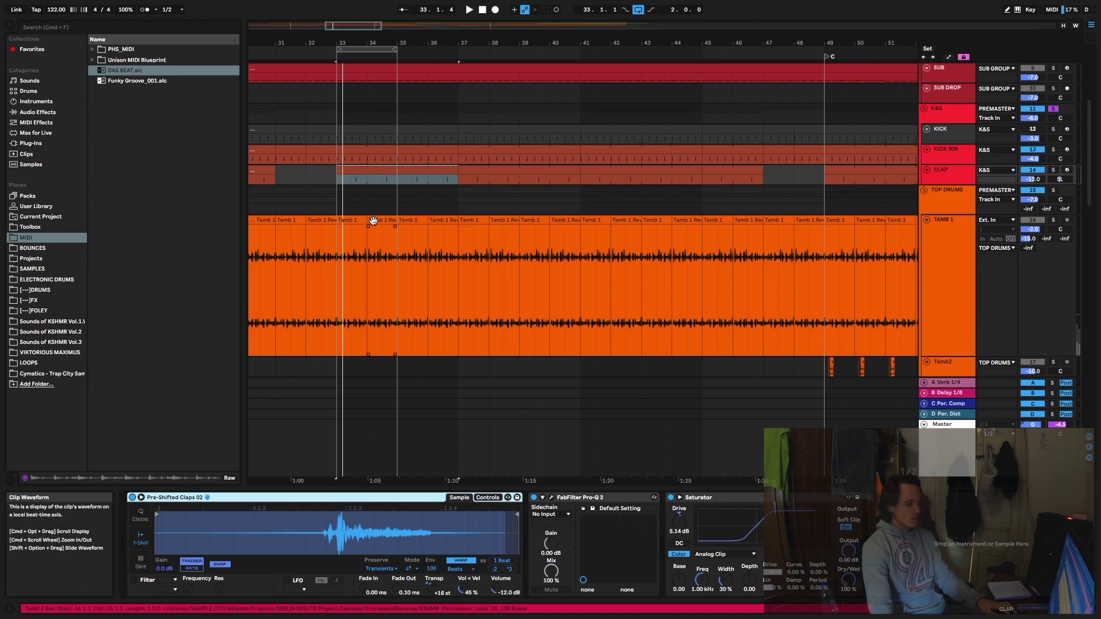
pyautogui.press('space')
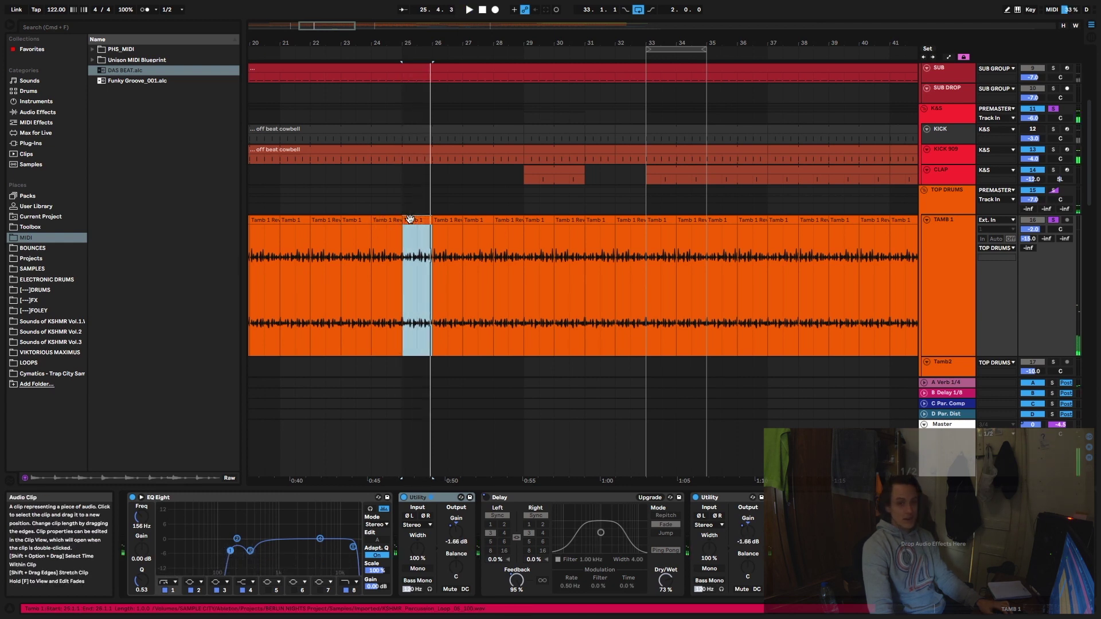
# - Audition the soloed TAMB 1 track and loop its adjacent Tamb 1 and Tamb 1 Rev clips over bars 25 to 27
pyautogui.press('space')
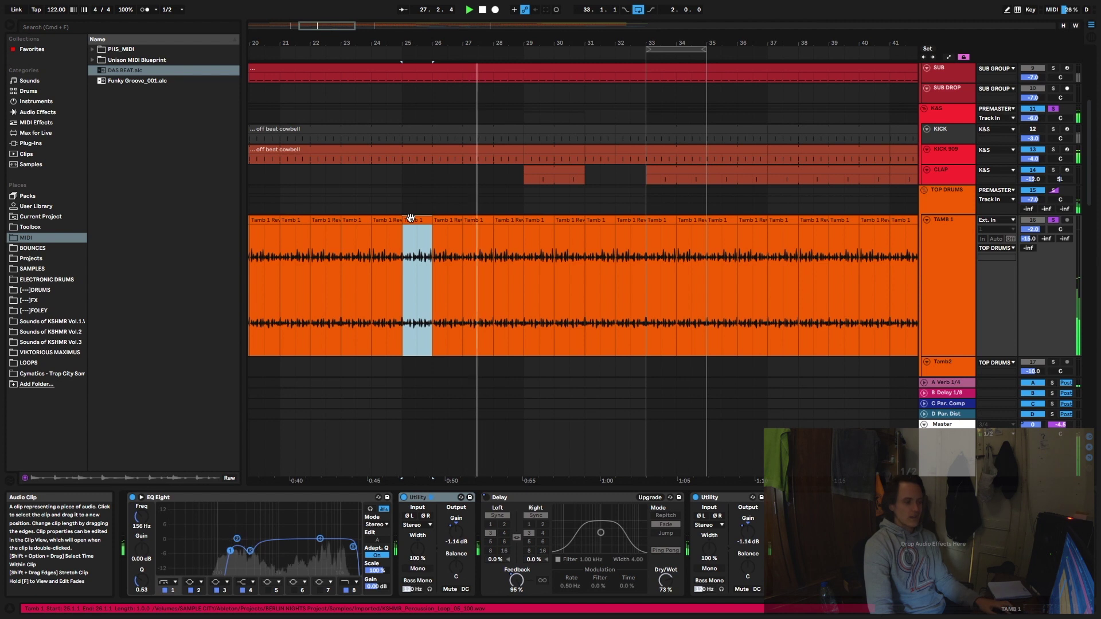
pyautogui.press('space')
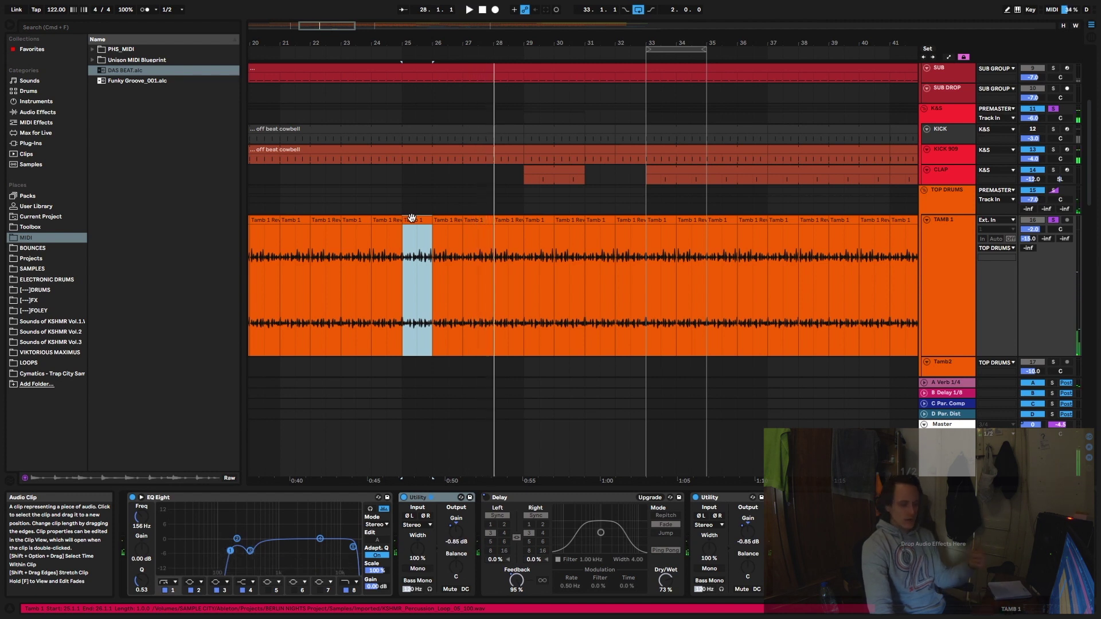
pyautogui.keyDown('shift'); pyautogui.click(444, 220); pyautogui.keyUp('shift')
pyautogui.press('super+l')
pyautogui.press('space')
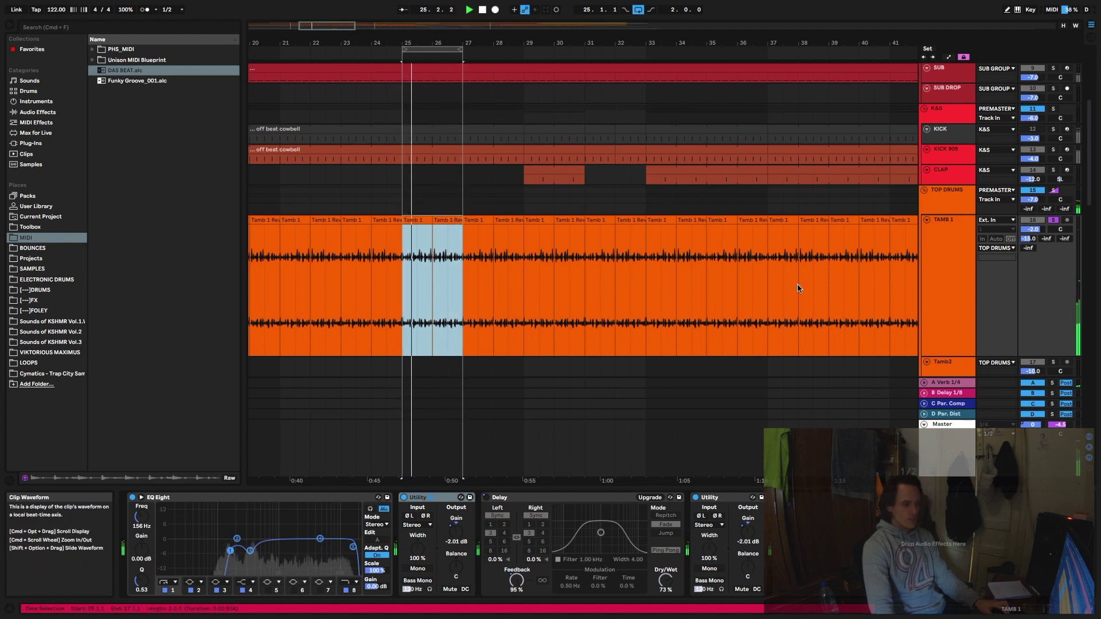
# - Move the two-bar loop to bar 33 and audition TAMB 1 there in solo
pyautogui.moveTo(433, 50); pyautogui.dragTo(677, 70)
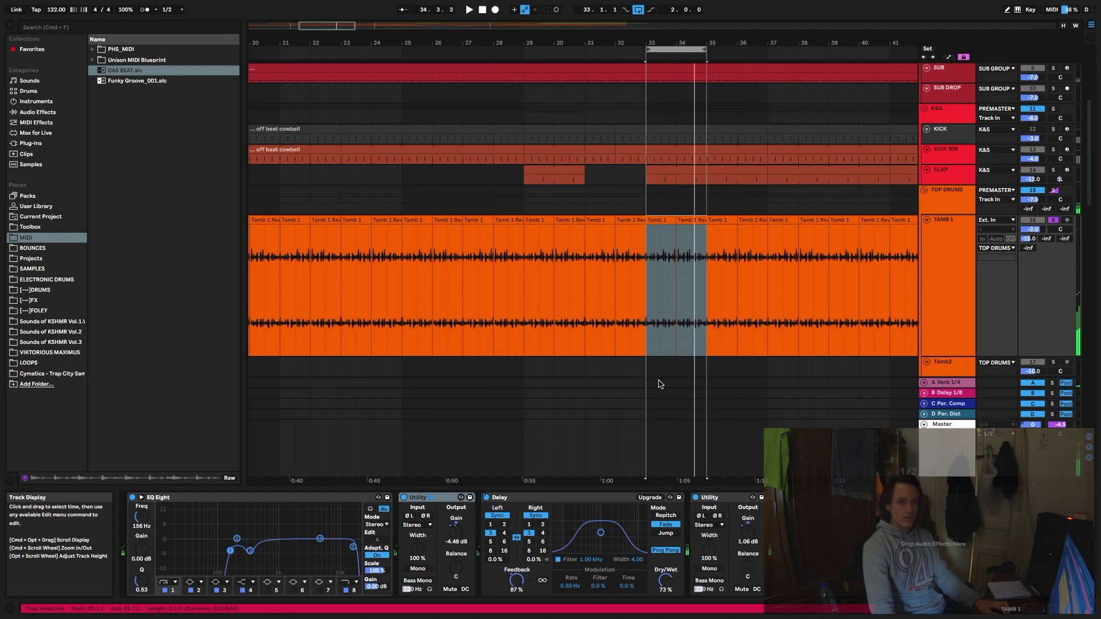
pyautogui.press('space')
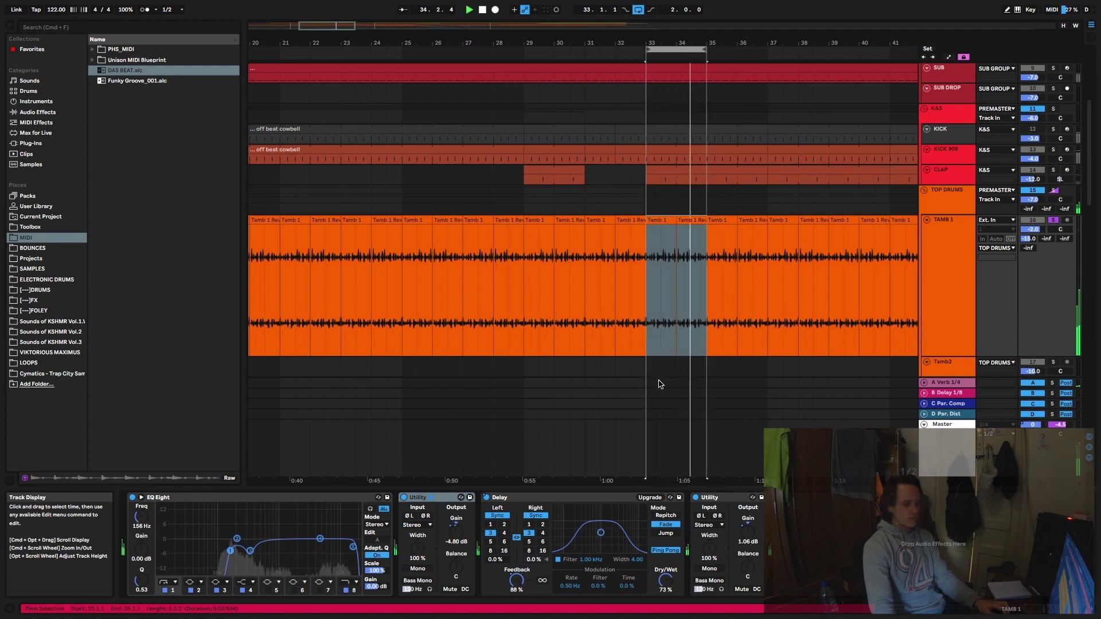
pyautogui.press('space')
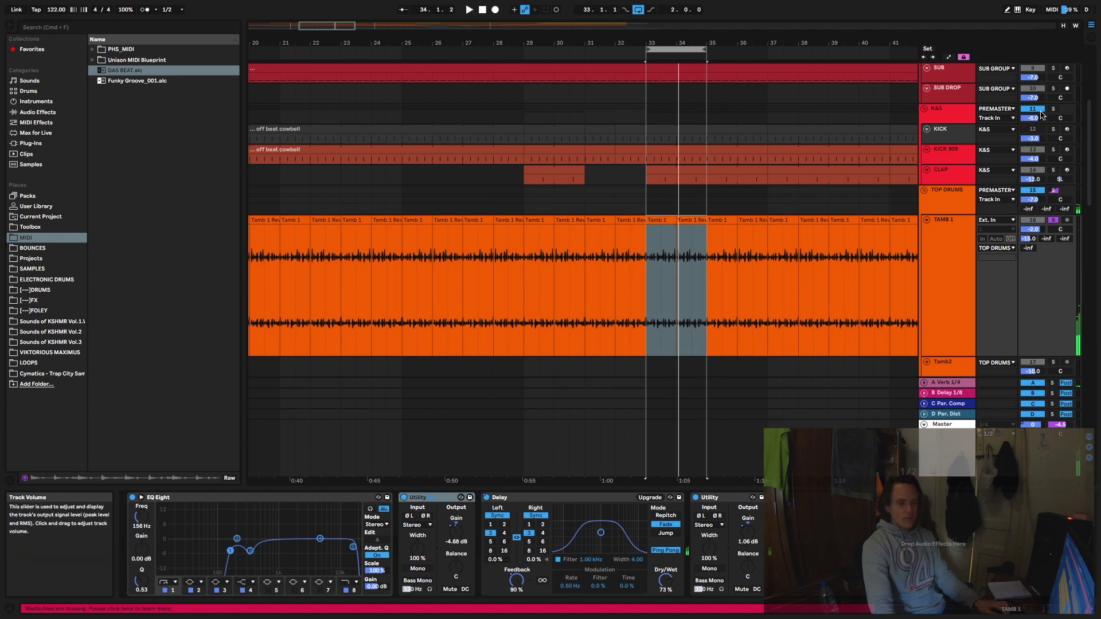
# - Solo the HH OP track alongside TAMB 1, display its device chain and play the loop
pyautogui.scroll(-5, 1054, 227)
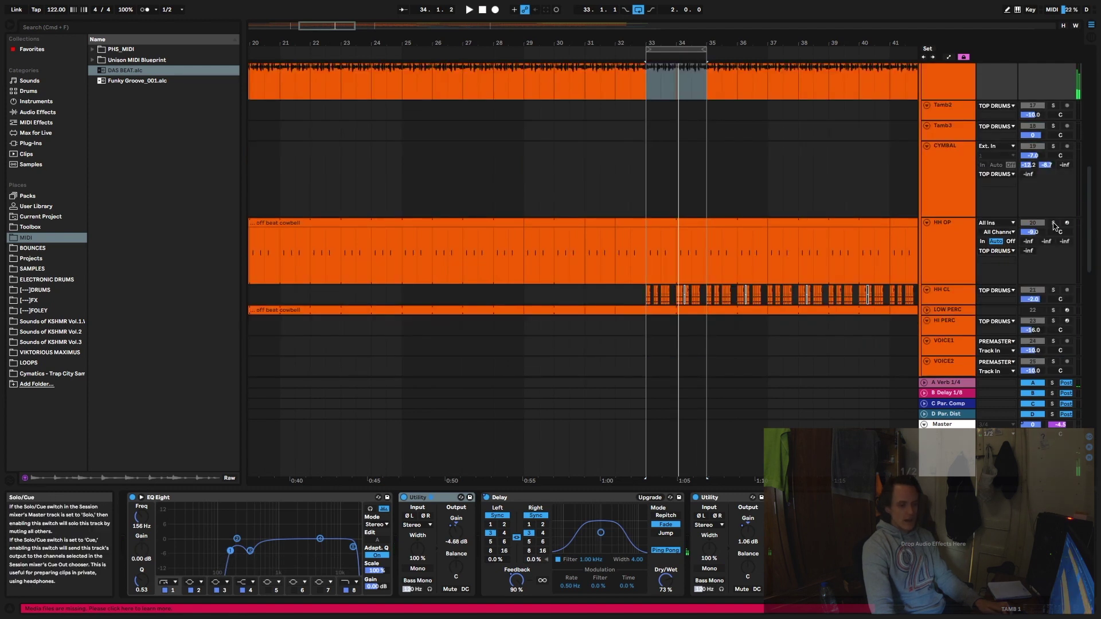
pyautogui.click(944, 234)
pyautogui.press('space')
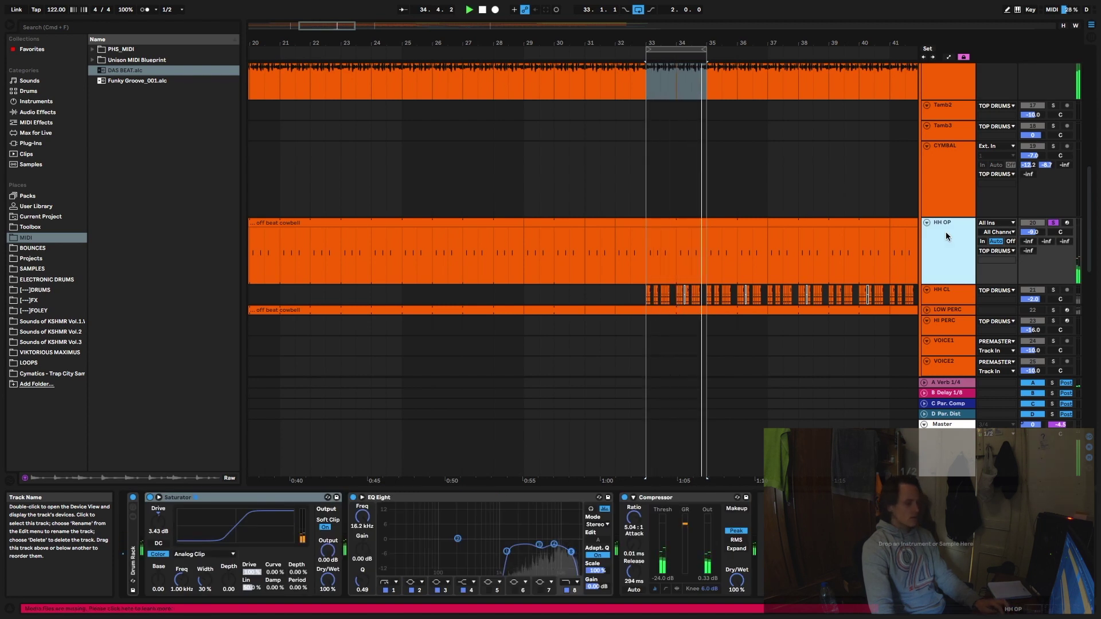
pyautogui.press('space')
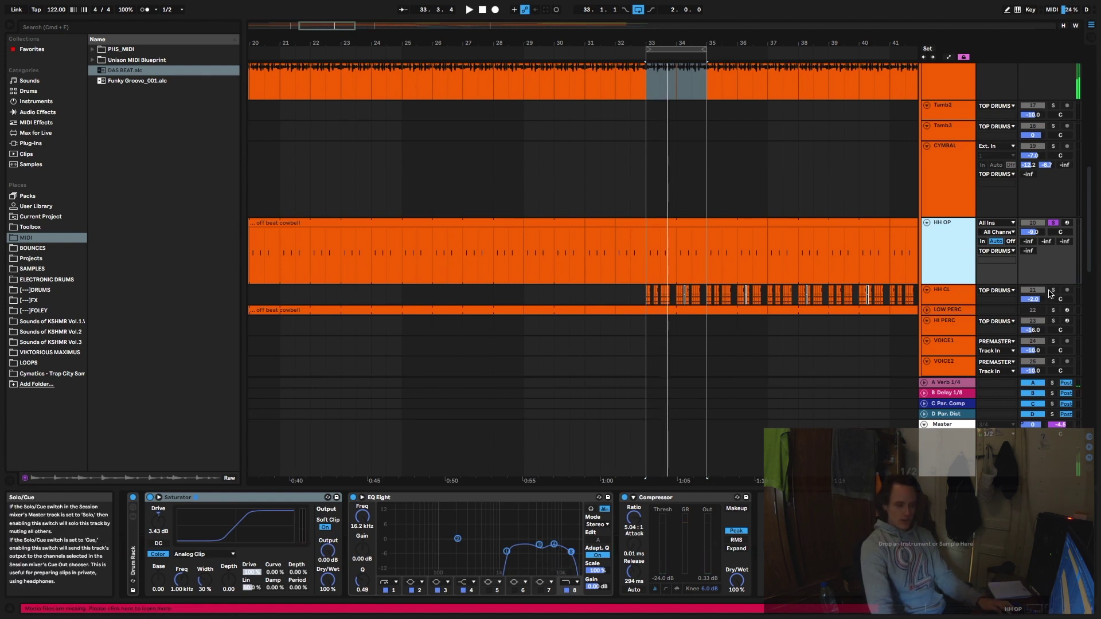
# - Solo HH CL too, play it, and inspect the transposition and gain of its KSHMR hi-hat clips in bars 33 to 35
pyautogui.click(1053, 290)
pyautogui.press('space')
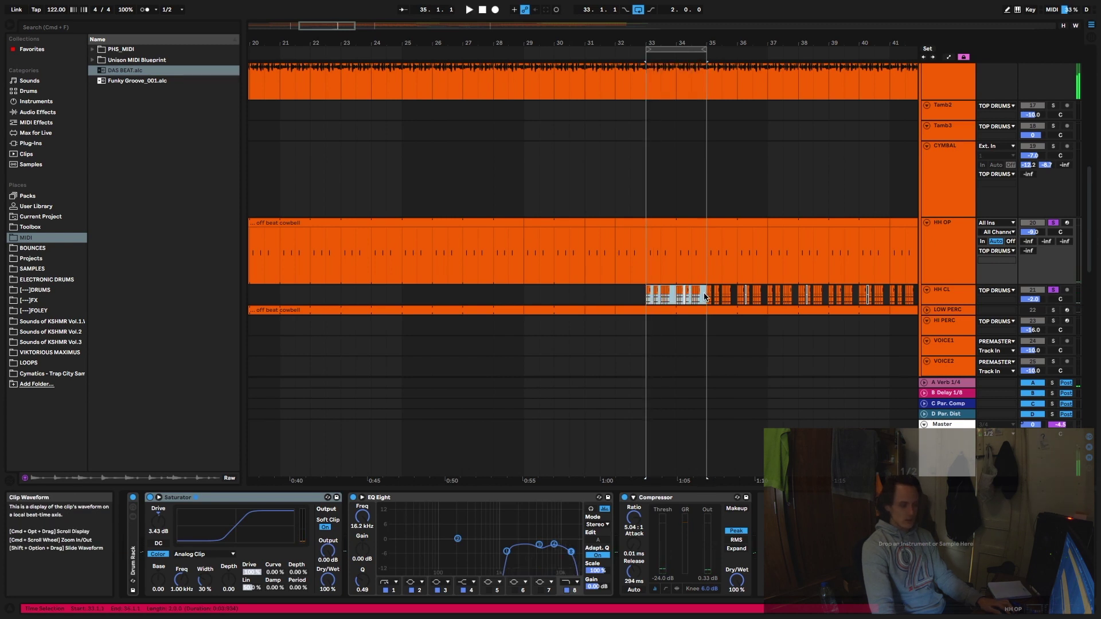
pyautogui.click(704, 296)
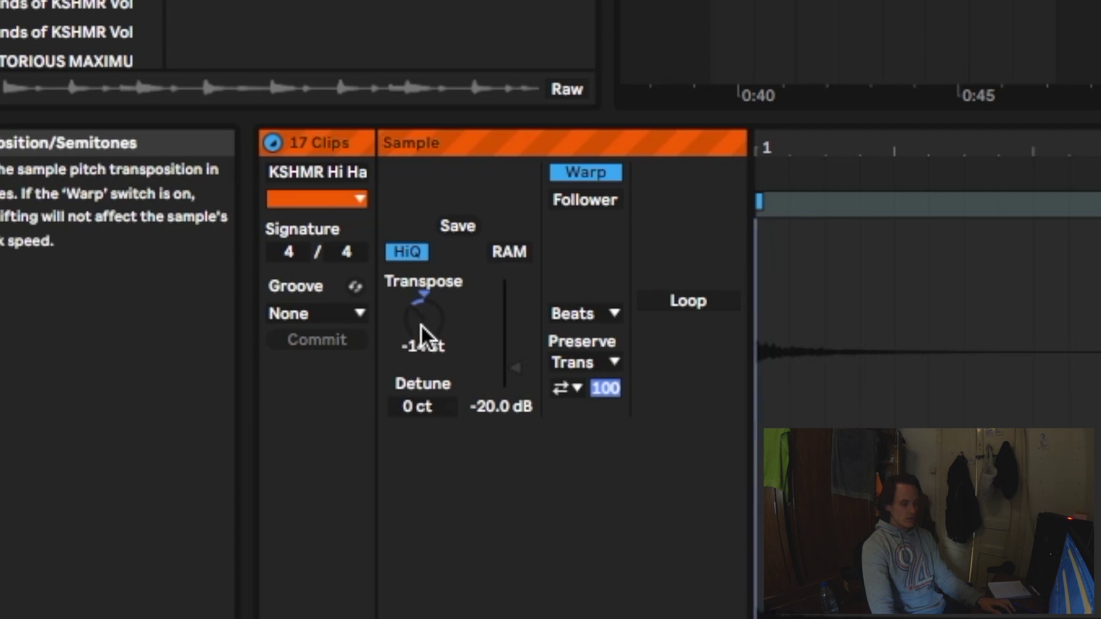
pyautogui.hotkey('shift', 'Tab')
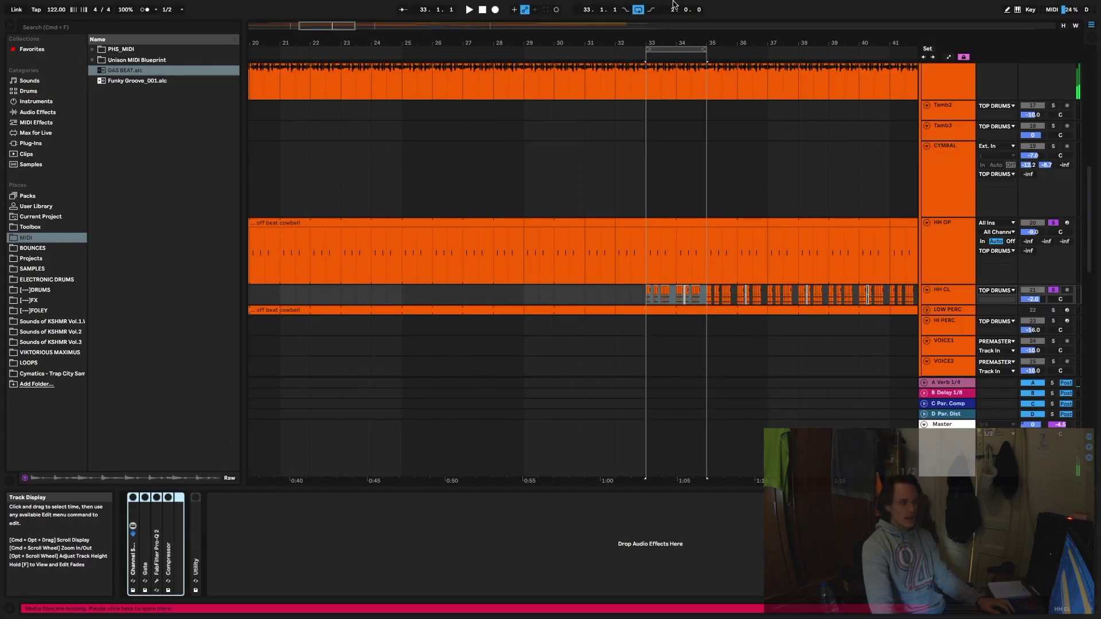
# - Shift the two-bar loop to bar 37 and play it while checking the transposition of the HH CL clips inside
pyautogui.moveTo(676, 49); pyautogui.dragTo(737, 50)
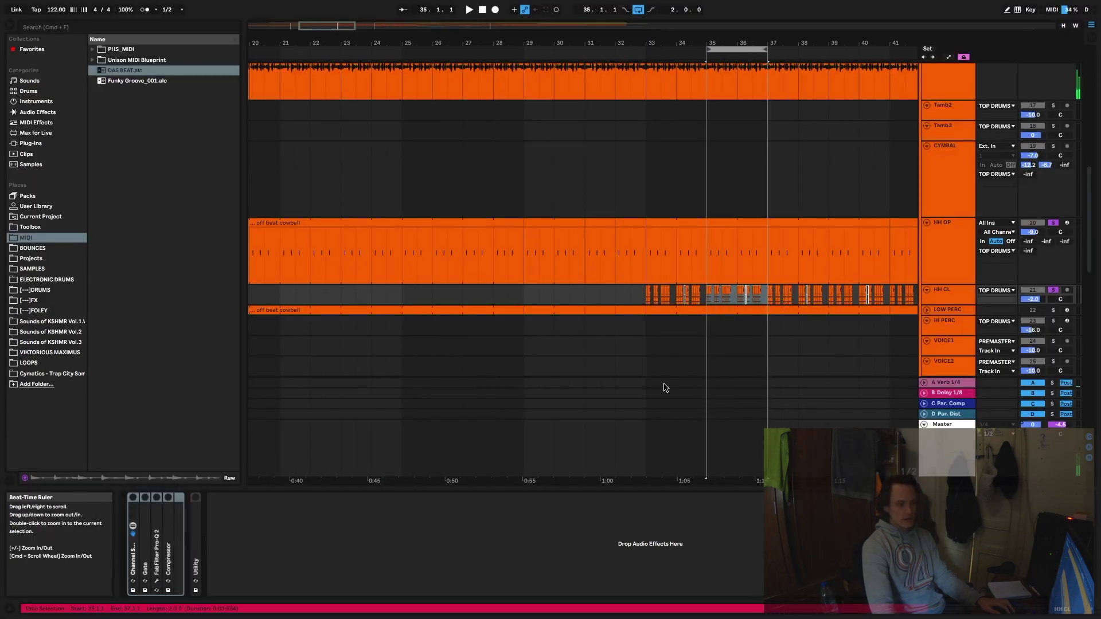
pyautogui.hotkey('shift', 'Tab')
pyautogui.press('Up')
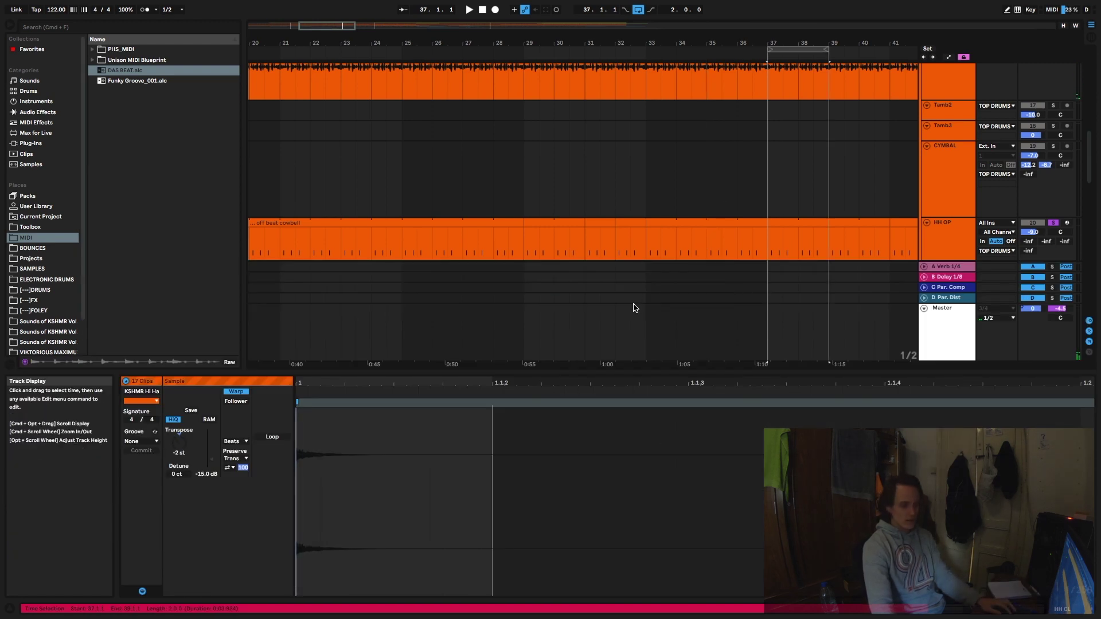
pyautogui.press('space')
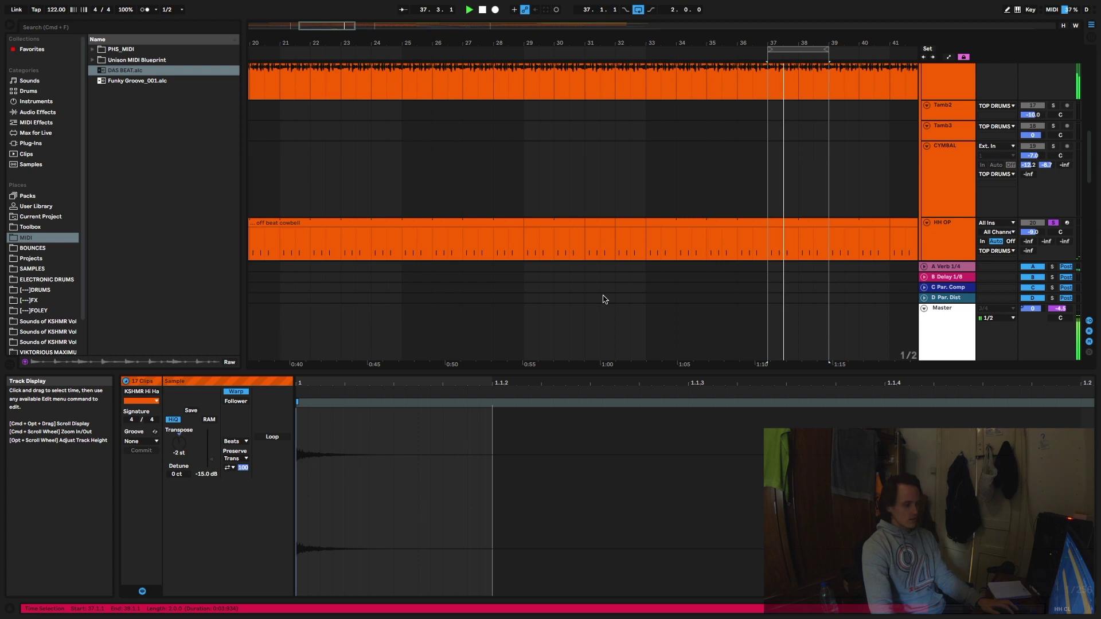
pyautogui.hotkey('shift', 'Tab')
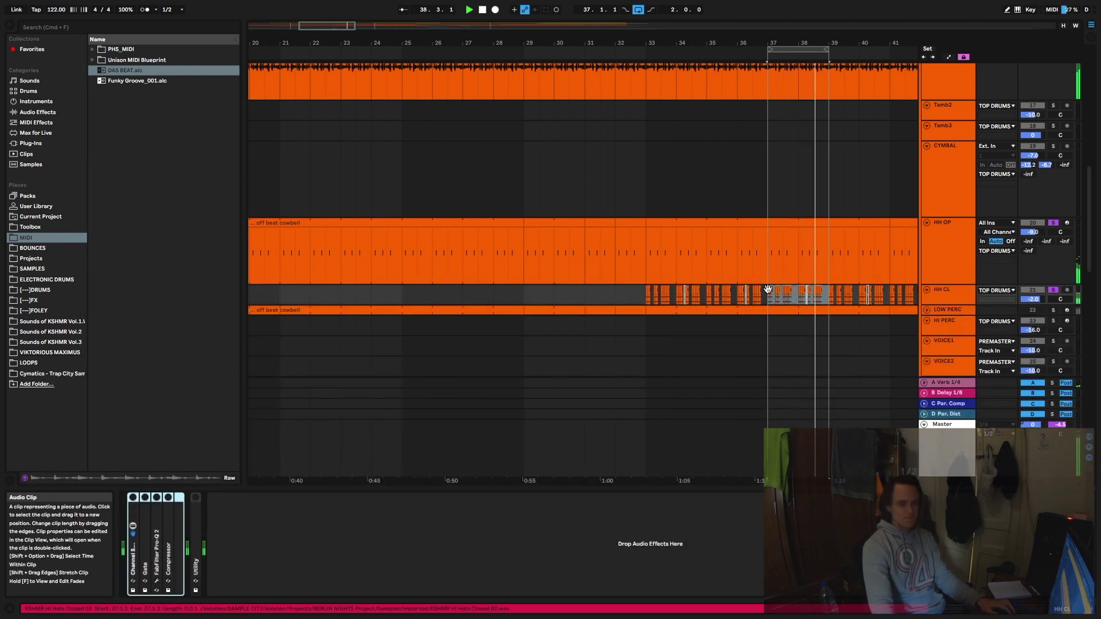
# - Play the soloed TOP DRUMS and K&S groups together over the loop at bar 37
pyautogui.scroll(-3, 855, 233)
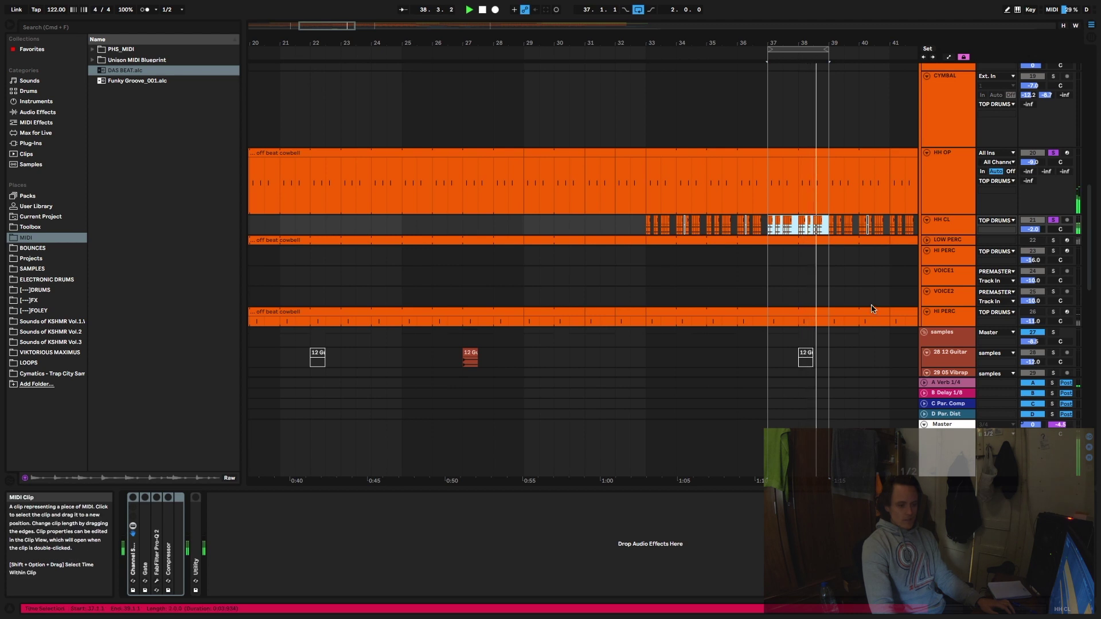
pyautogui.scroll(10, 872, 307)
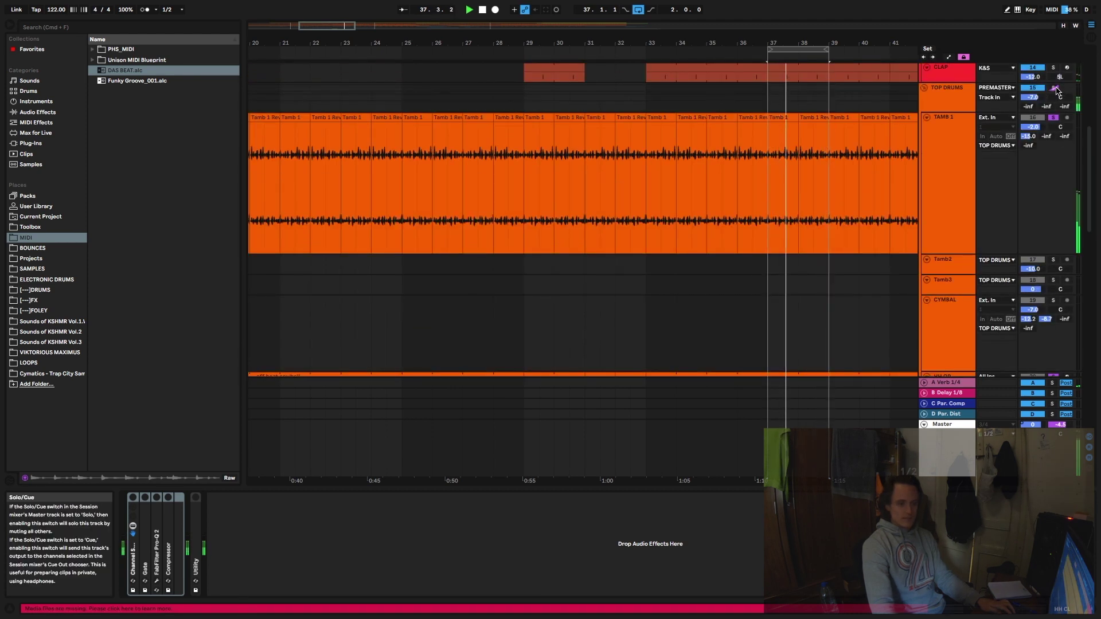
pyautogui.scroll(9, 1057, 120)
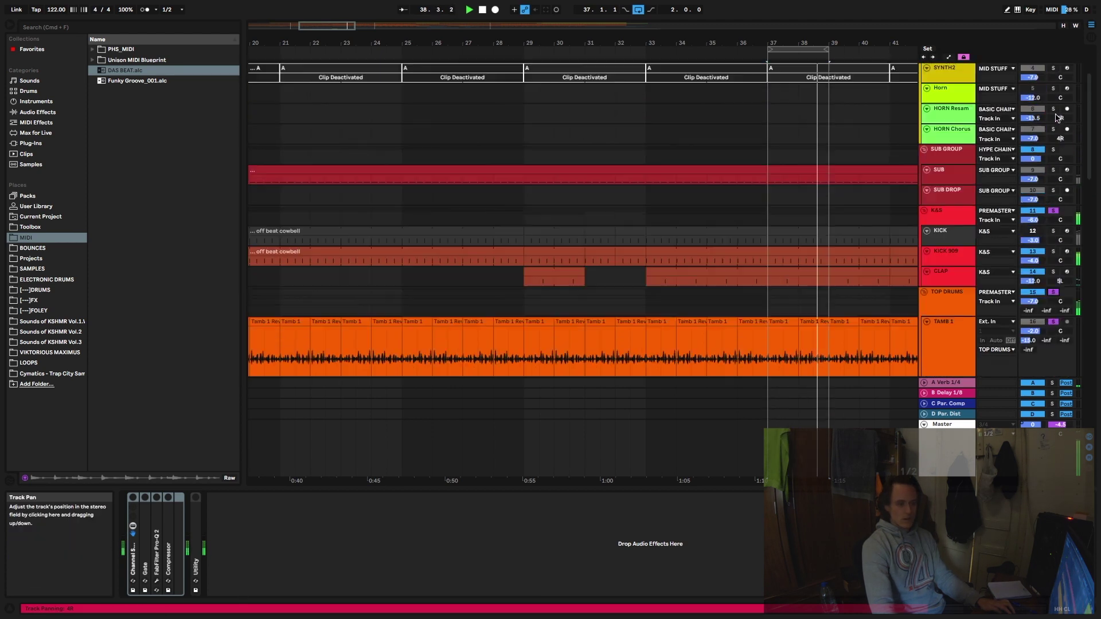
# - Zoom the arrangement to bars 37 to 39, clear the drum solos and play KICK 909 soloed together with SUB
pyautogui.press('z')
pyautogui.click(1053, 210)
pyautogui.click(1051, 261)
pyautogui.click(1052, 251)
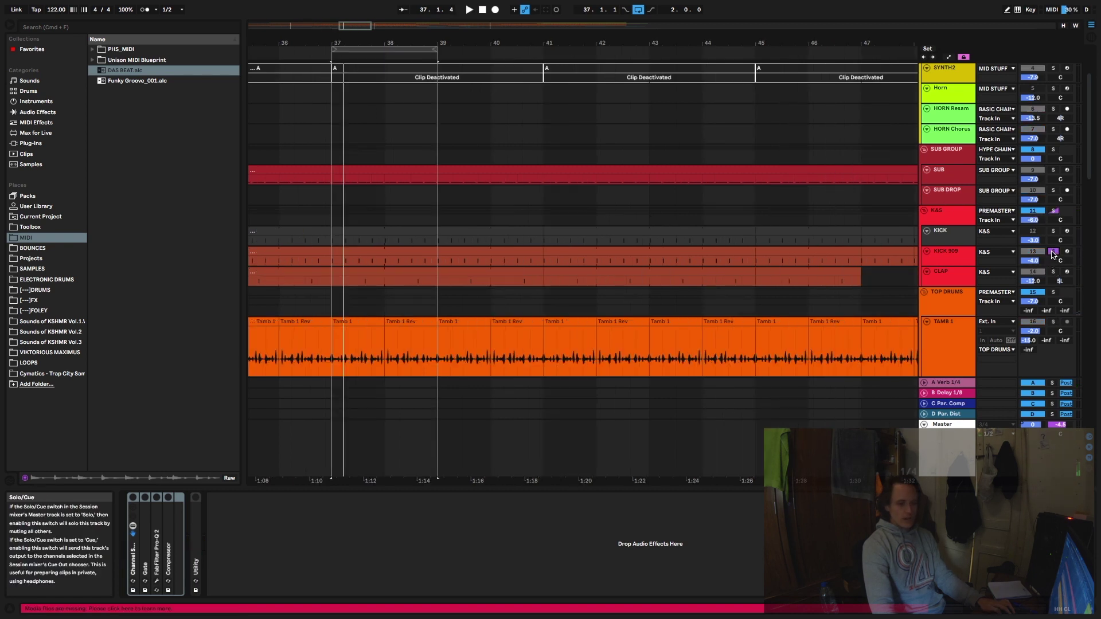
pyautogui.click(1053, 210)
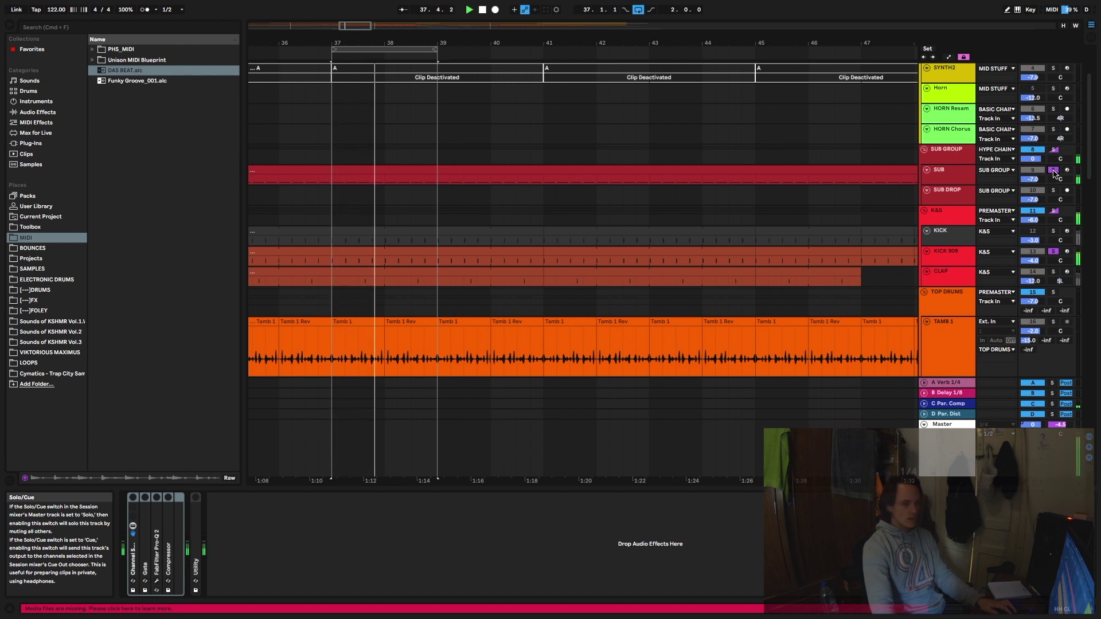
# - Leave only SUB soloed and inspect its SMAHS SUB synth settings and the FabFilter Pro-Q 2 curve
pyautogui.click(941, 247)
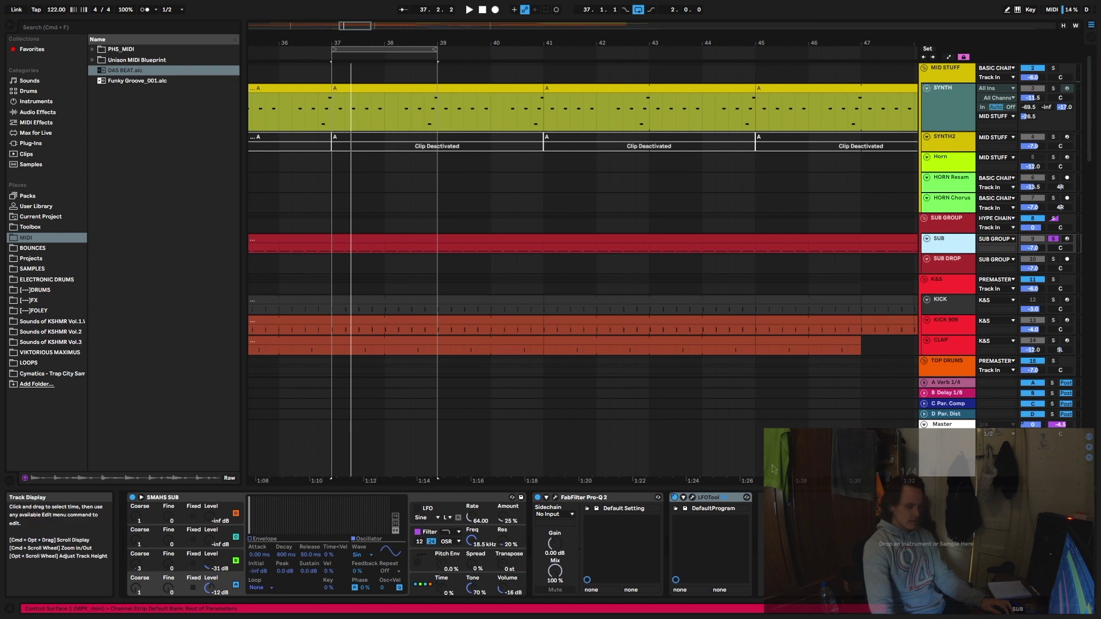
pyautogui.click(434, 506)
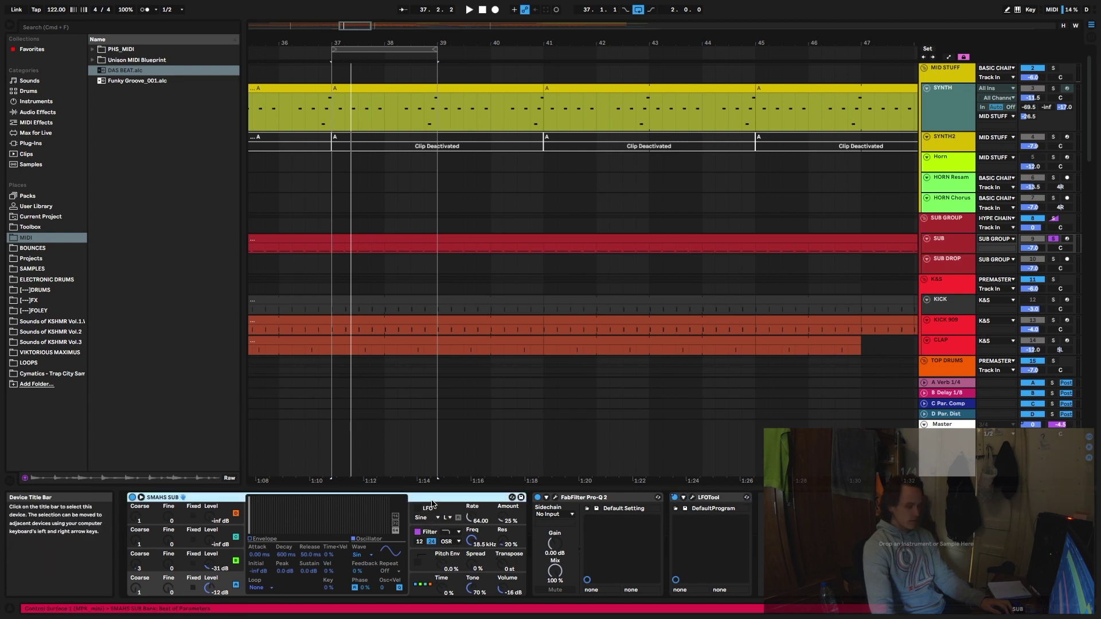
pyautogui.click(555, 497)
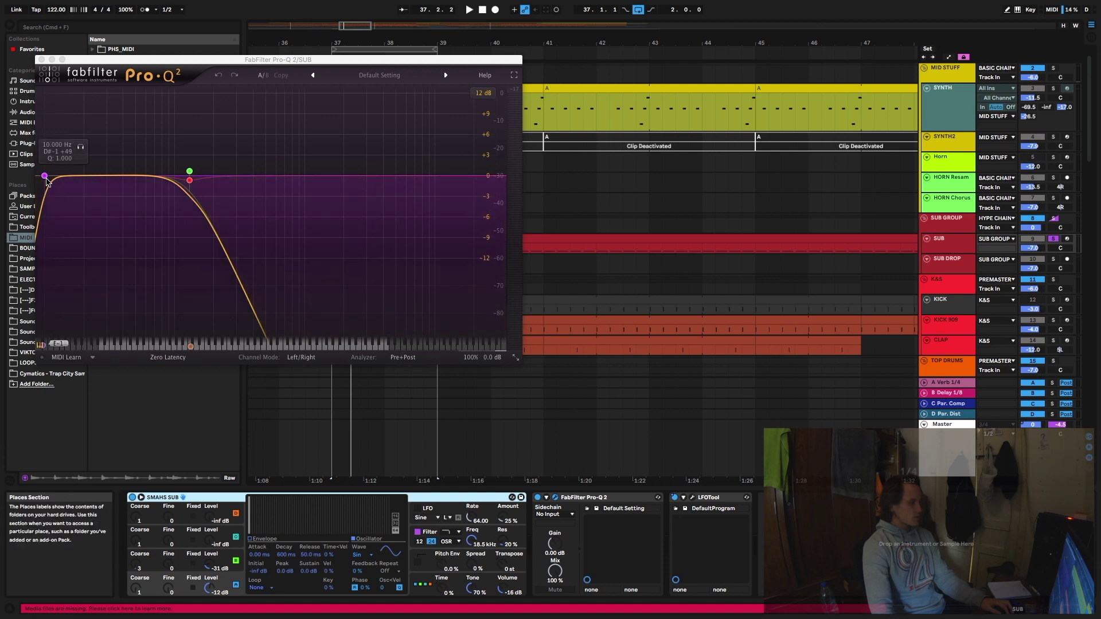
pyautogui.click(42, 60)
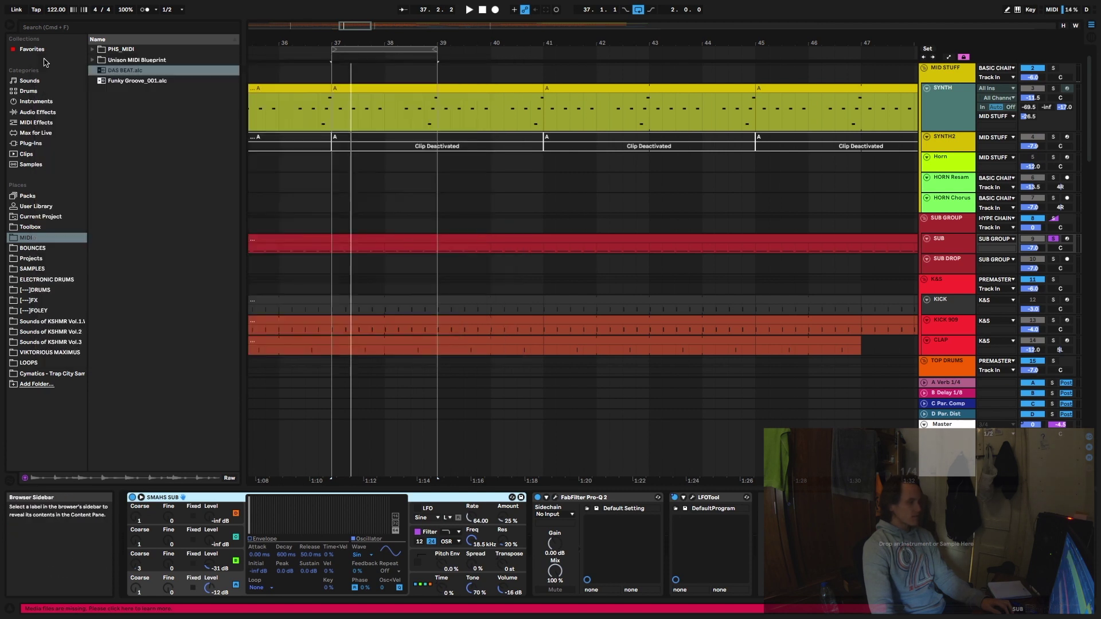
# - Examine the pitch and pattern of the notes in the SUB track's long MIDI clip
pyautogui.doubleClick(359, 239)
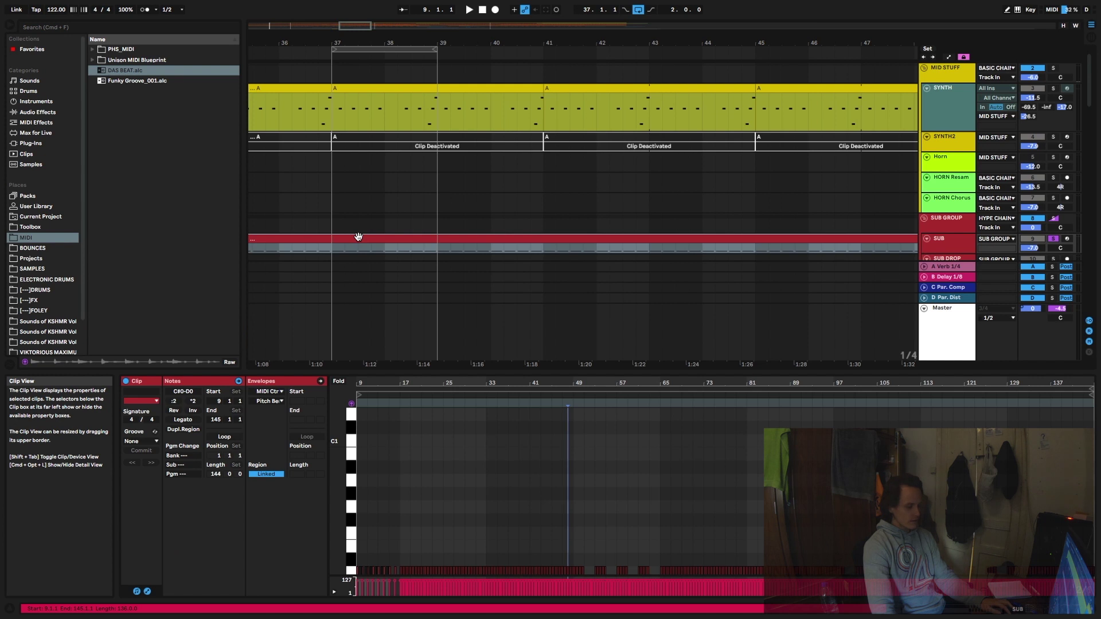
pyautogui.scroll(1, 349, 559)
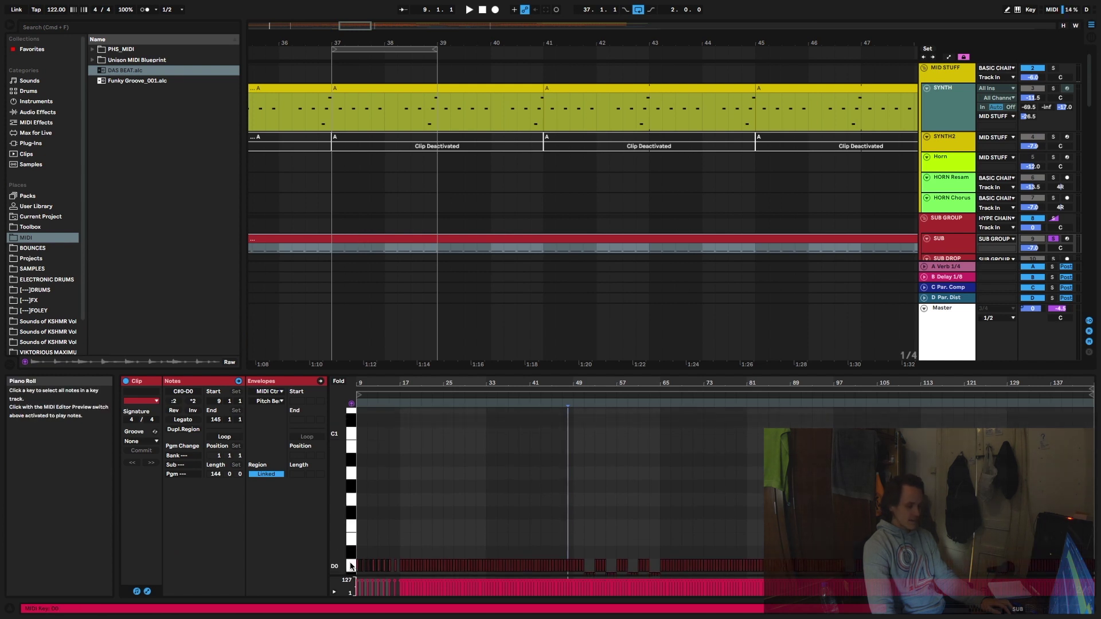
pyautogui.hotkey('shift', 'Tab')
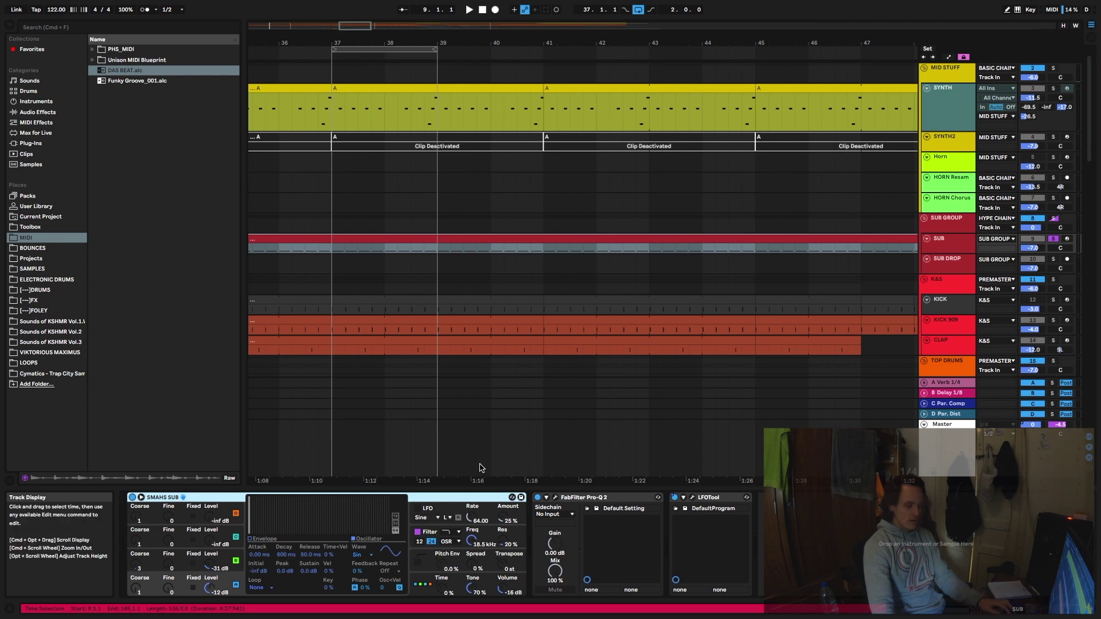
# - Inspect the LFOTool settings on the SUB track and close the plug-in window
pyautogui.click(692, 497)
pyautogui.moveTo(275, 192)
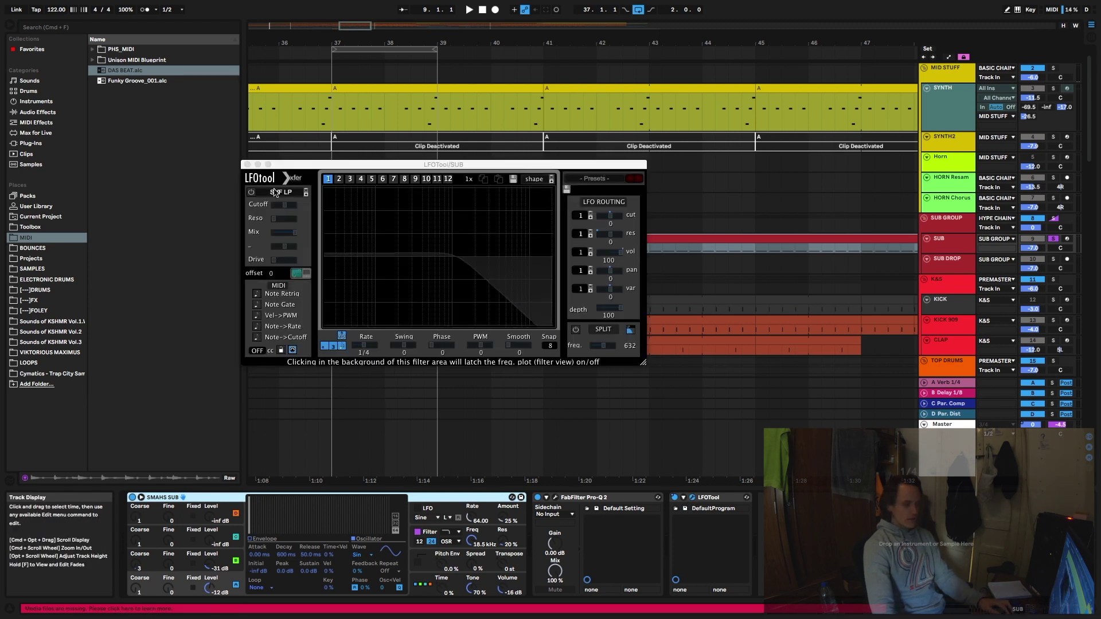
pyautogui.click(247, 165)
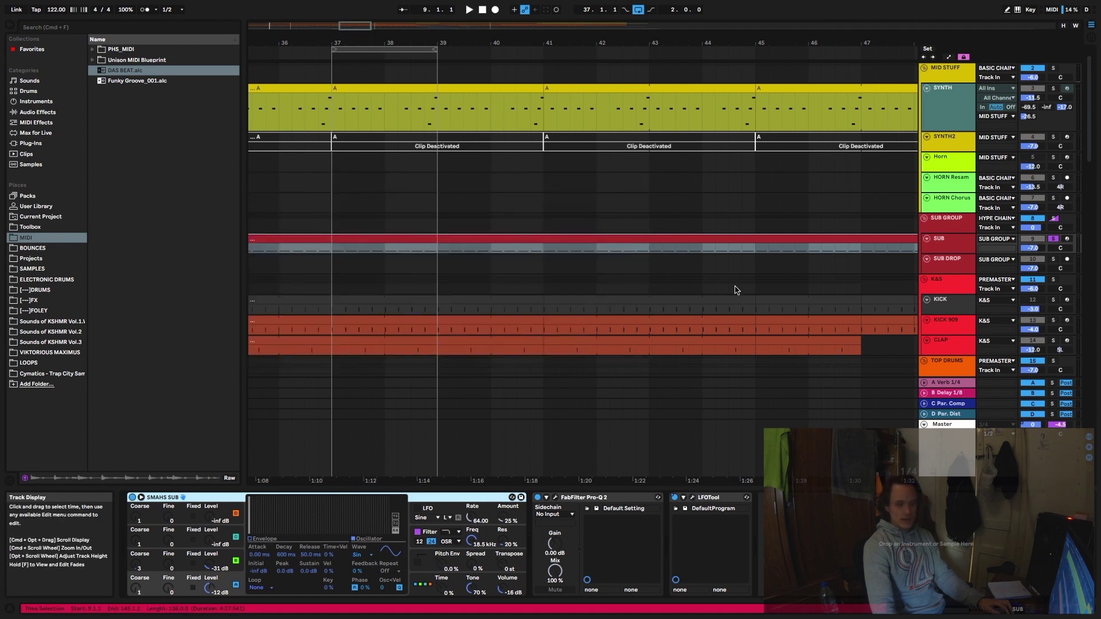
# - Solo KICK 909 together with SUB, inspect the KICK 909 track's LFOTool curve and close the plug-in window
pyautogui.click(1053, 321)
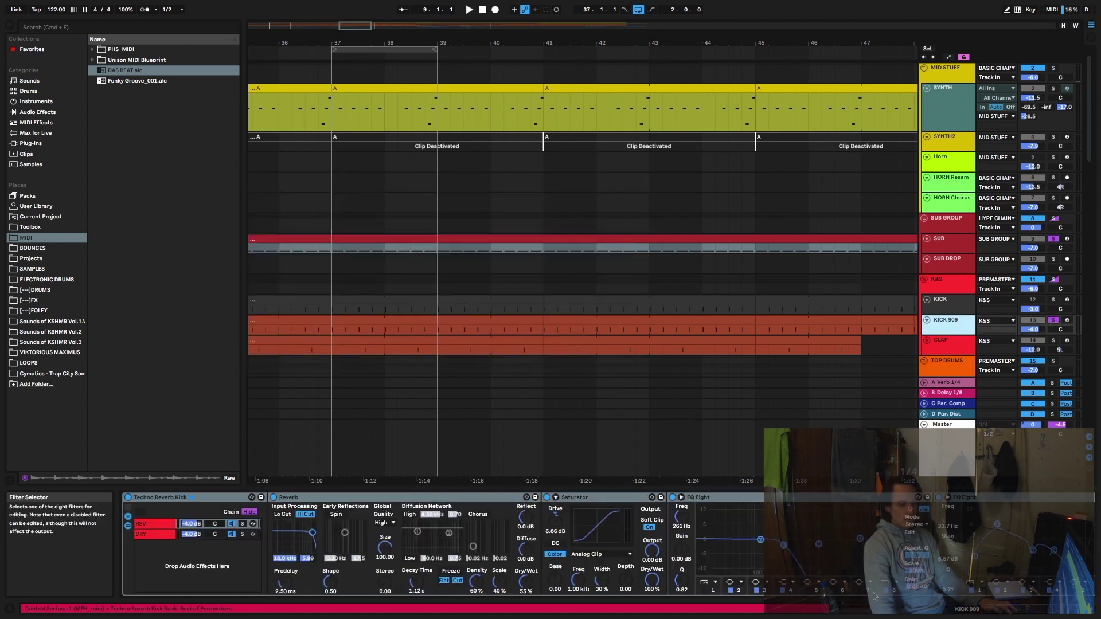
pyautogui.press('Up')
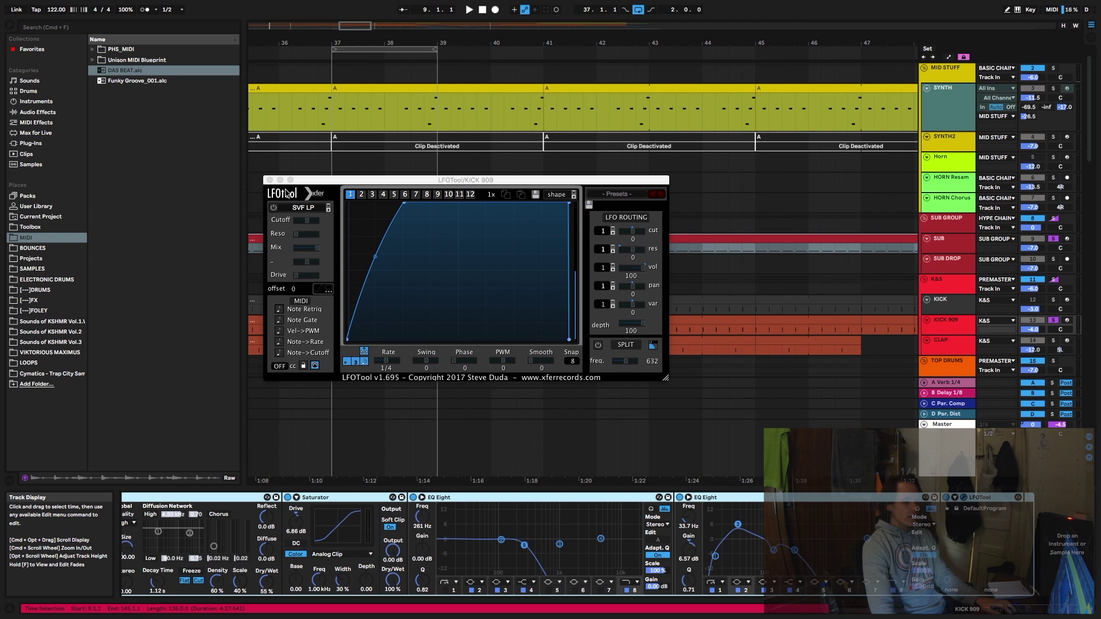
pyautogui.click(269, 180)
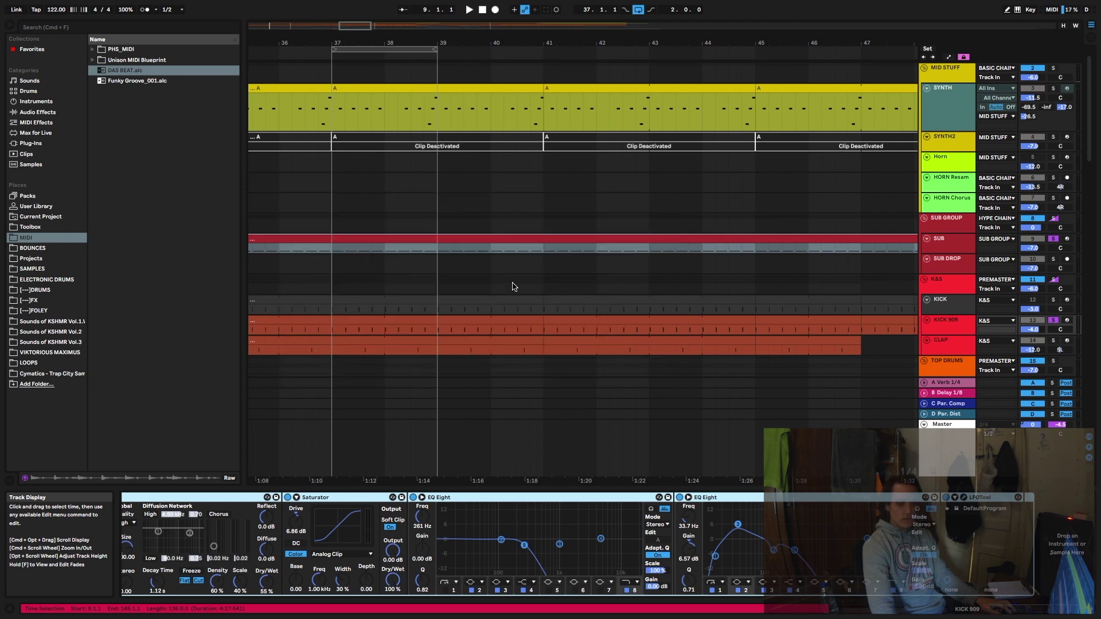
# - Leave only KICK 909 soloed and play it back to hear the kick on its own
pyautogui.click(1053, 321)
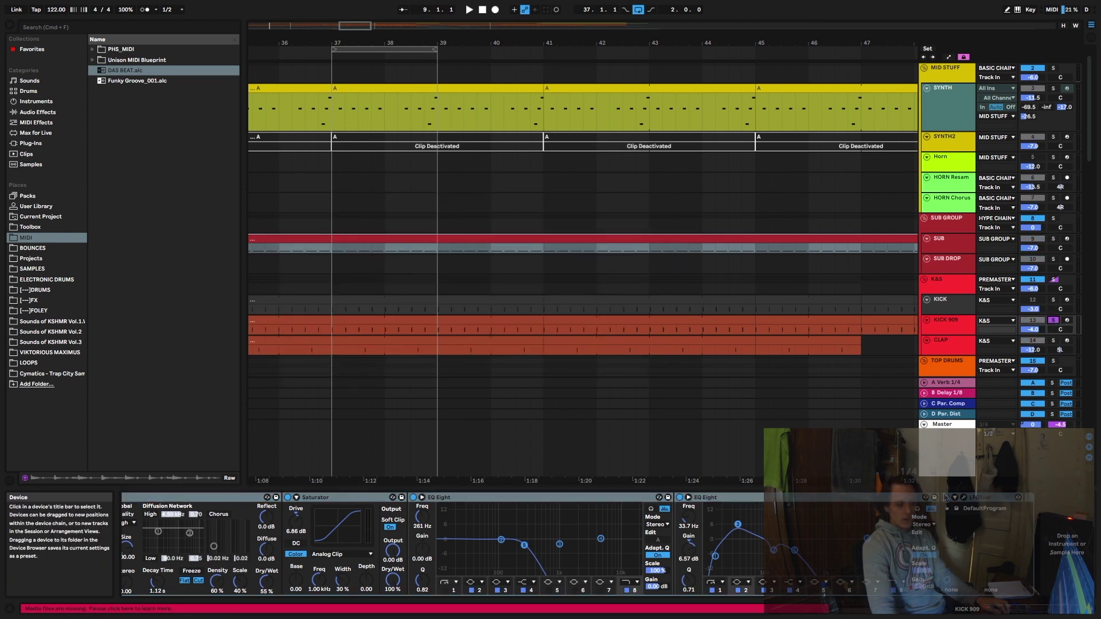
pyautogui.press('space')
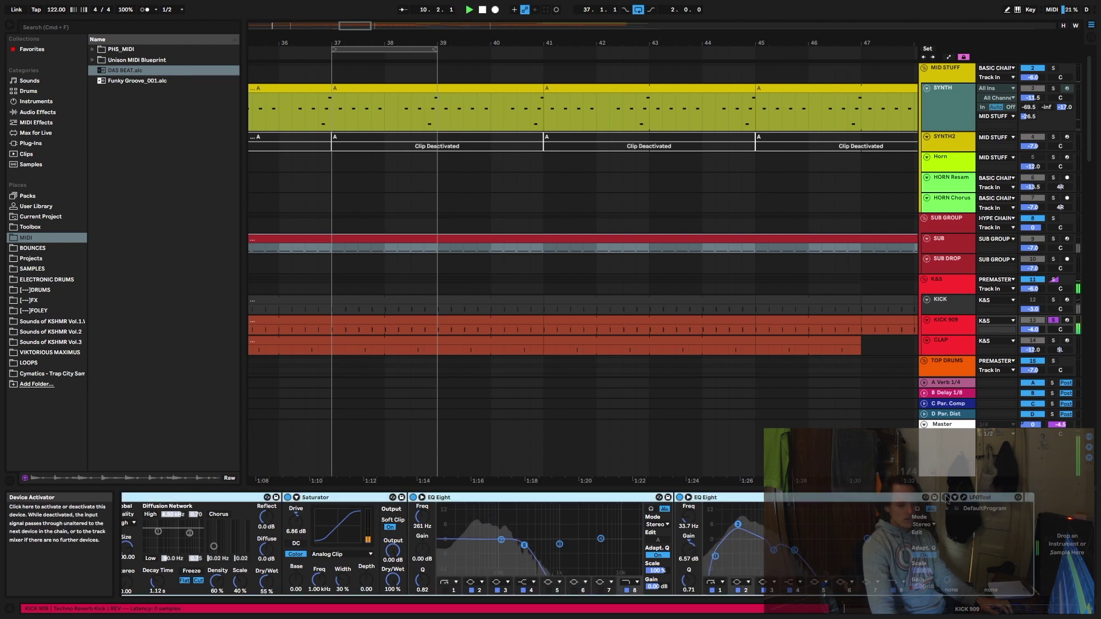
pyautogui.press('space')
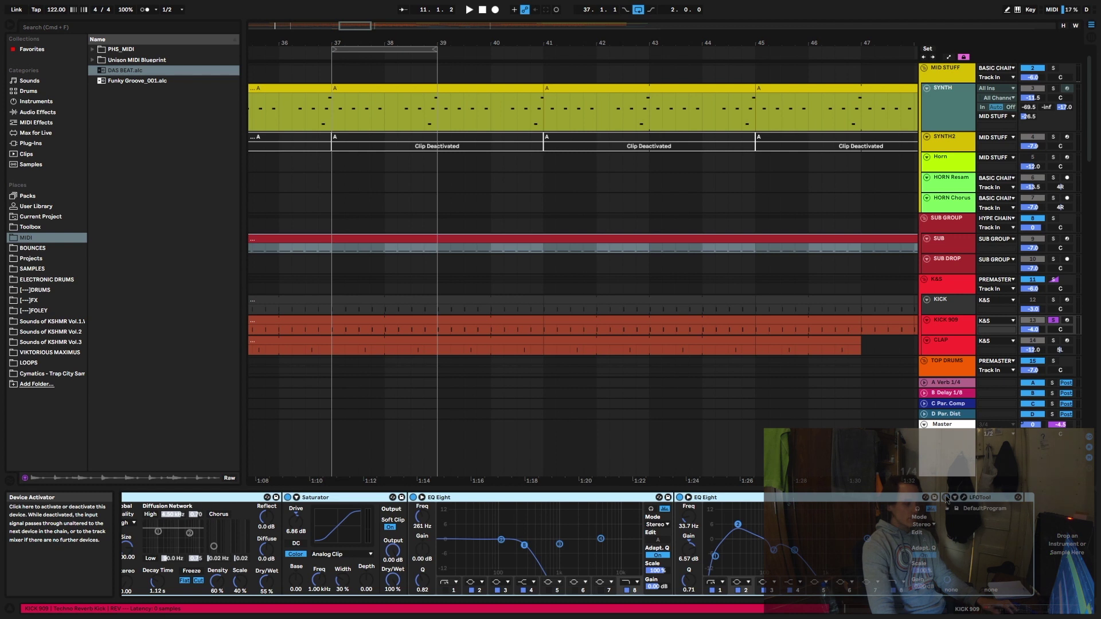
pyautogui.press('space')
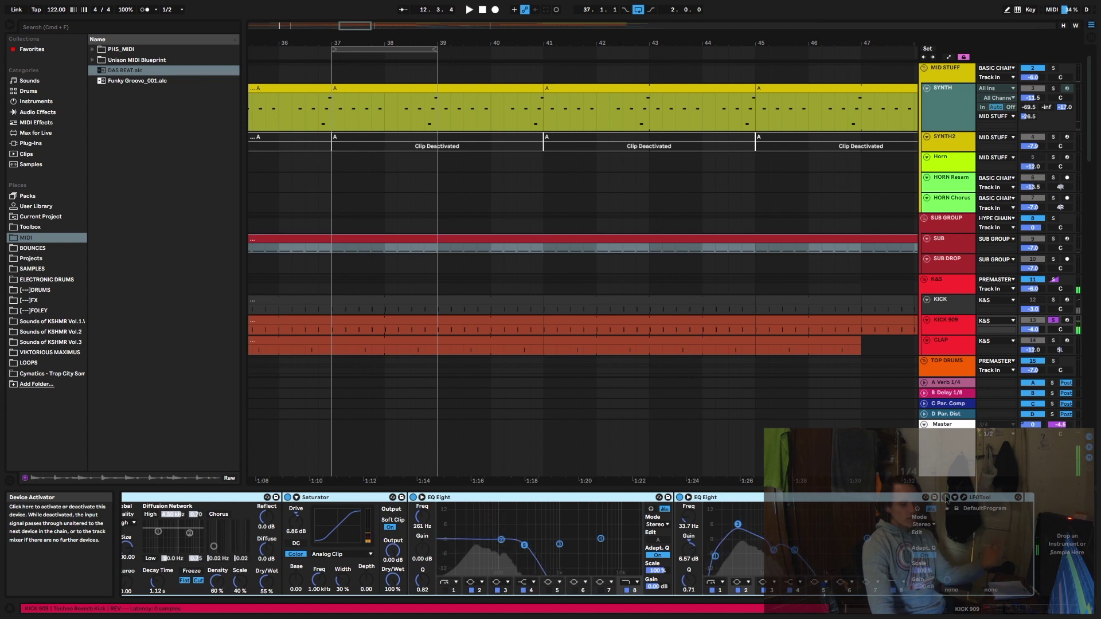
# - Solo SUB alongside KICK 909 and inspect the SUB track's LFOTool window, closing it when done
pyautogui.click(959, 240)
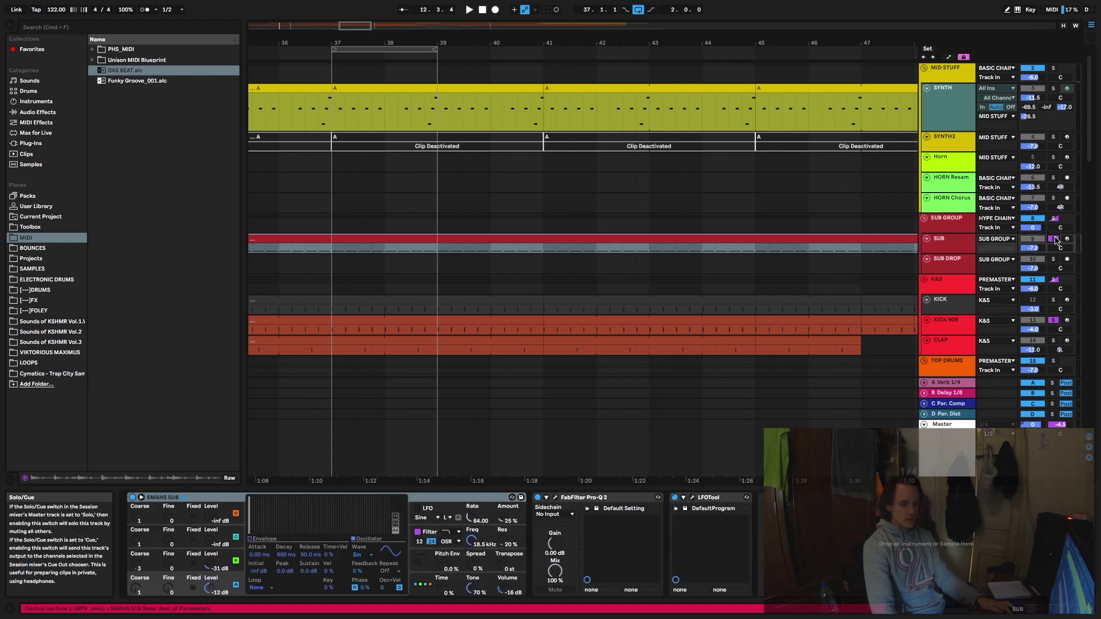
pyautogui.click(691, 498)
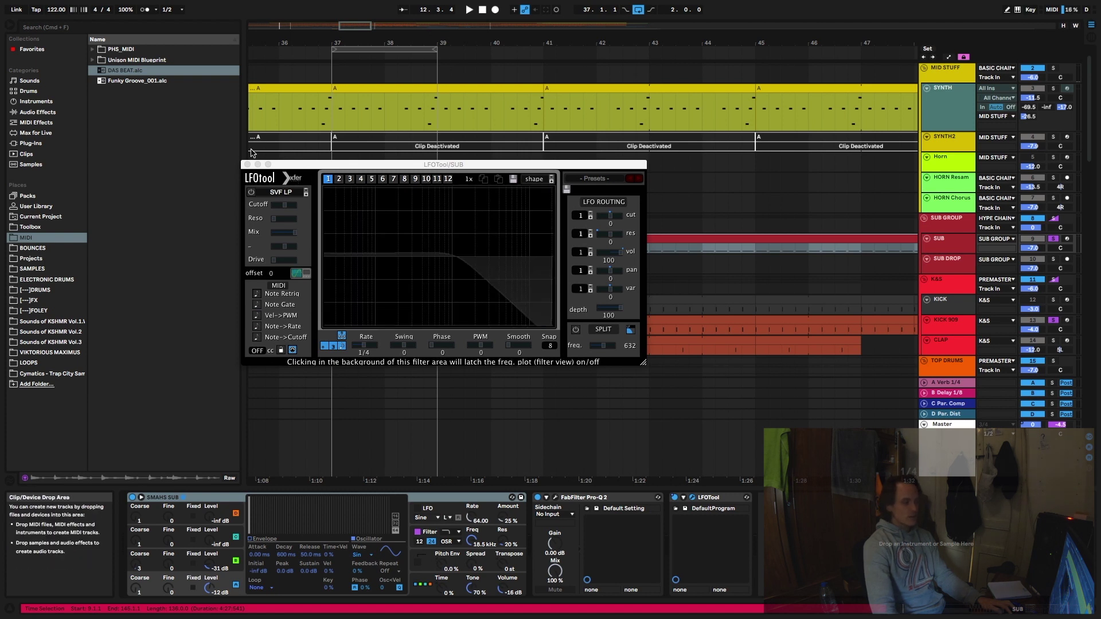
pyautogui.click(246, 165)
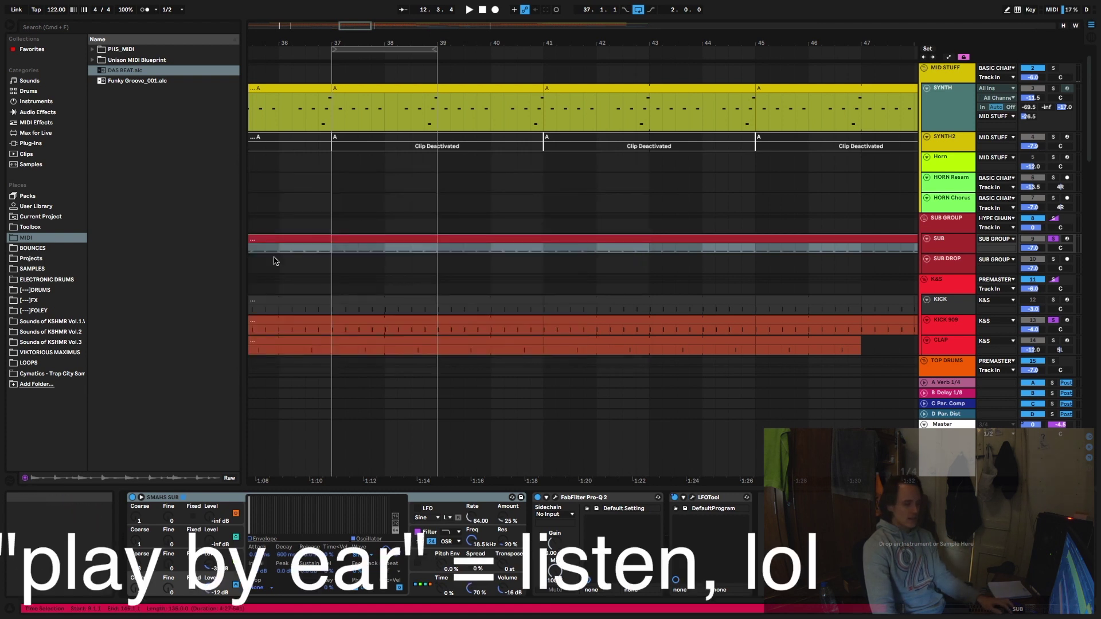
# - Play from bar 37 with SYNTH soloed in addition to SUB and KICK 909
pyautogui.press('space')
pyautogui.click(940, 80)
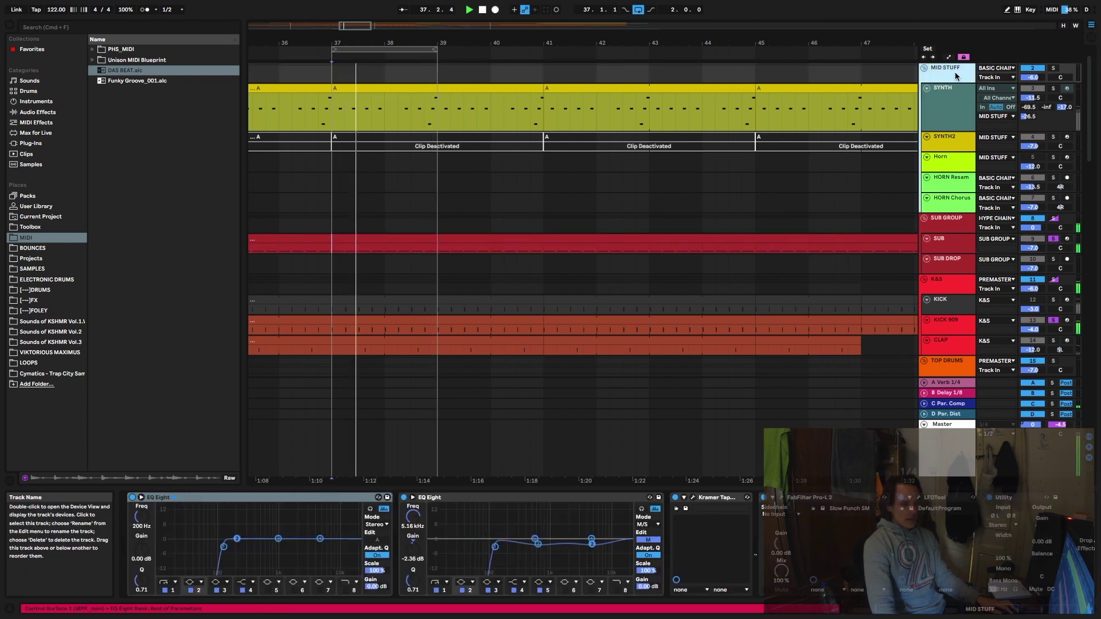
pyautogui.click(1053, 89)
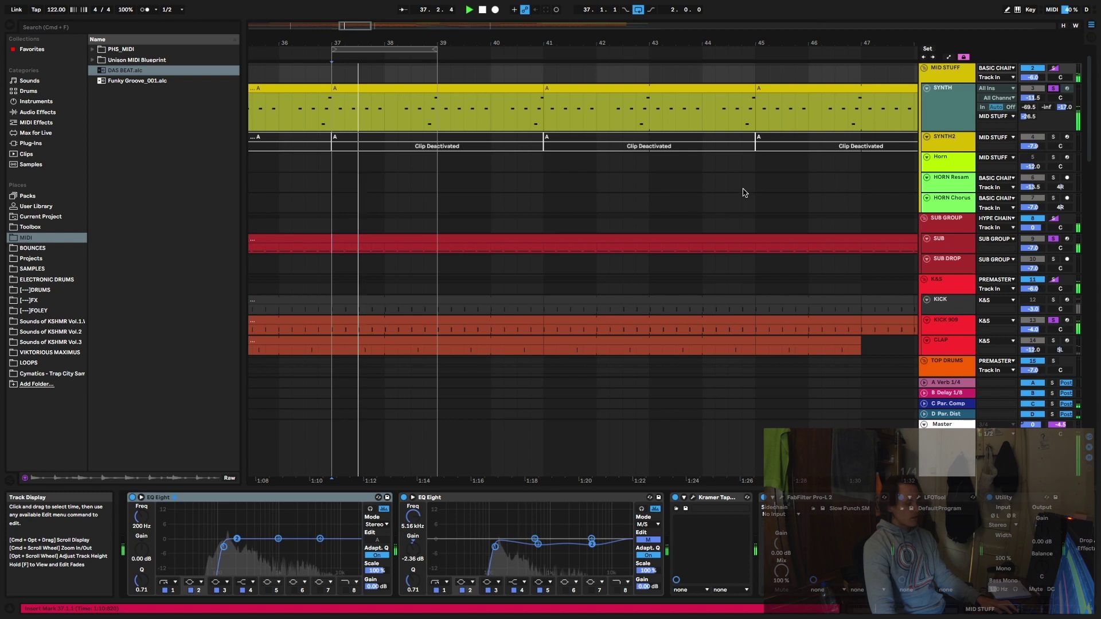
pyautogui.click(956, 116)
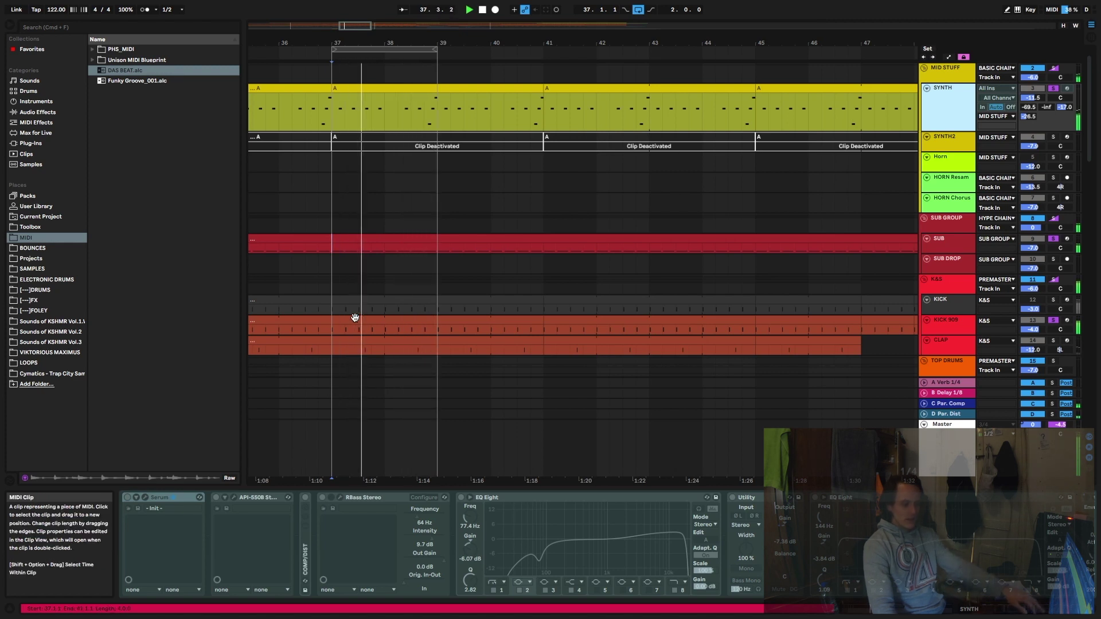
pyautogui.click(331, 395)
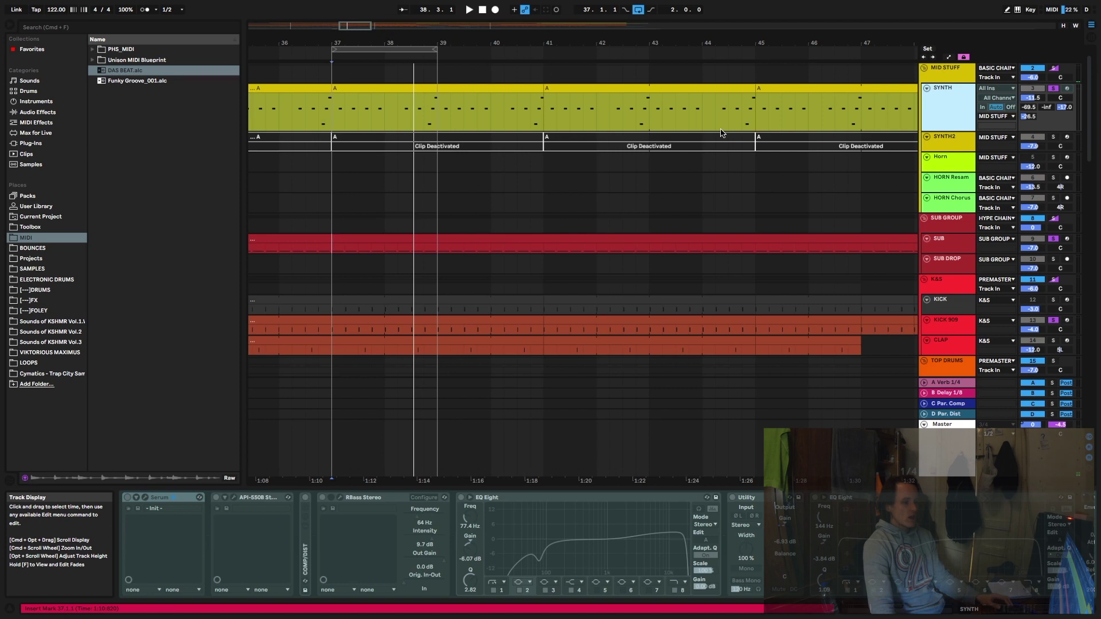
# - Loop the eight bars from bar 33 and play the section with the 12-Bonus sample and FX1 tracks soloed
pyautogui.moveTo(702, 63); pyautogui.dragTo(701, 45)
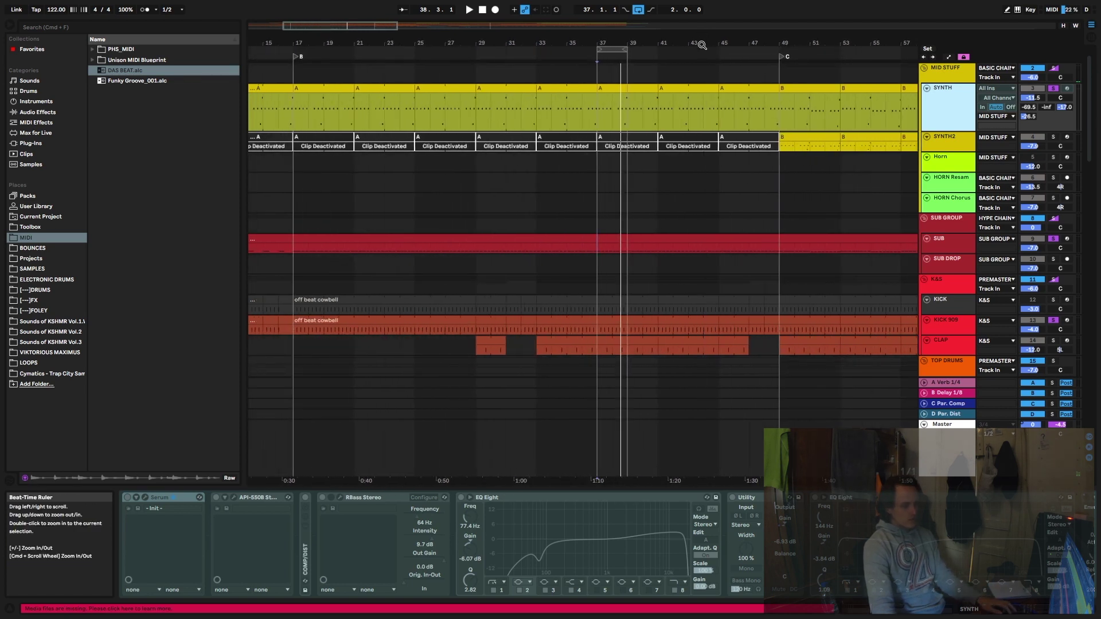
pyautogui.scroll(-10, 646, 184)
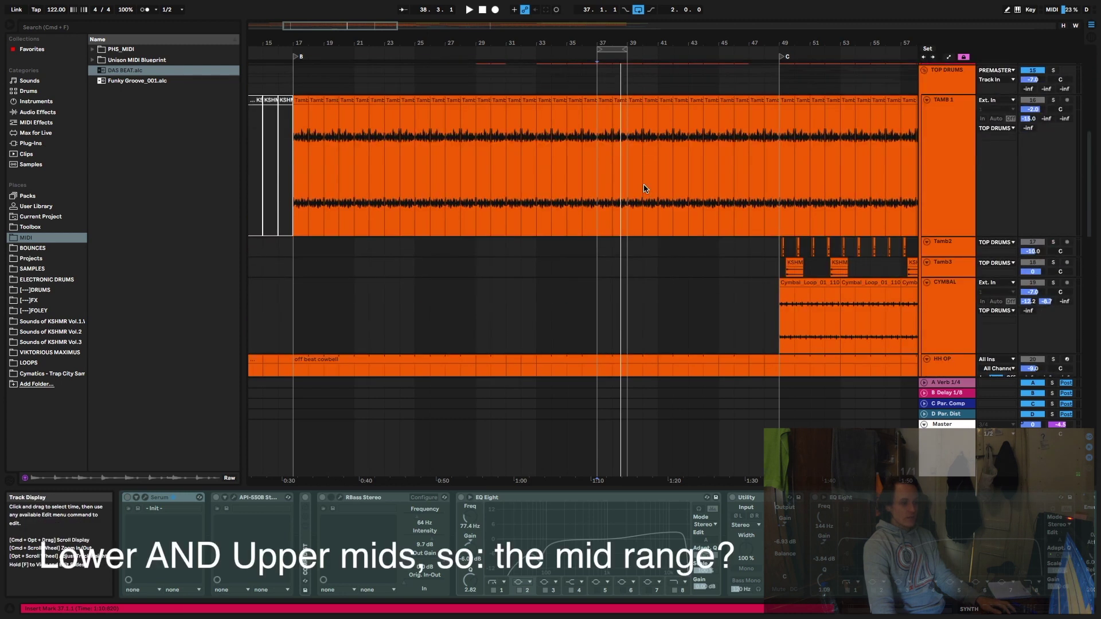
pyautogui.scroll(-8, 646, 184)
pyautogui.scroll(3, 652, 184)
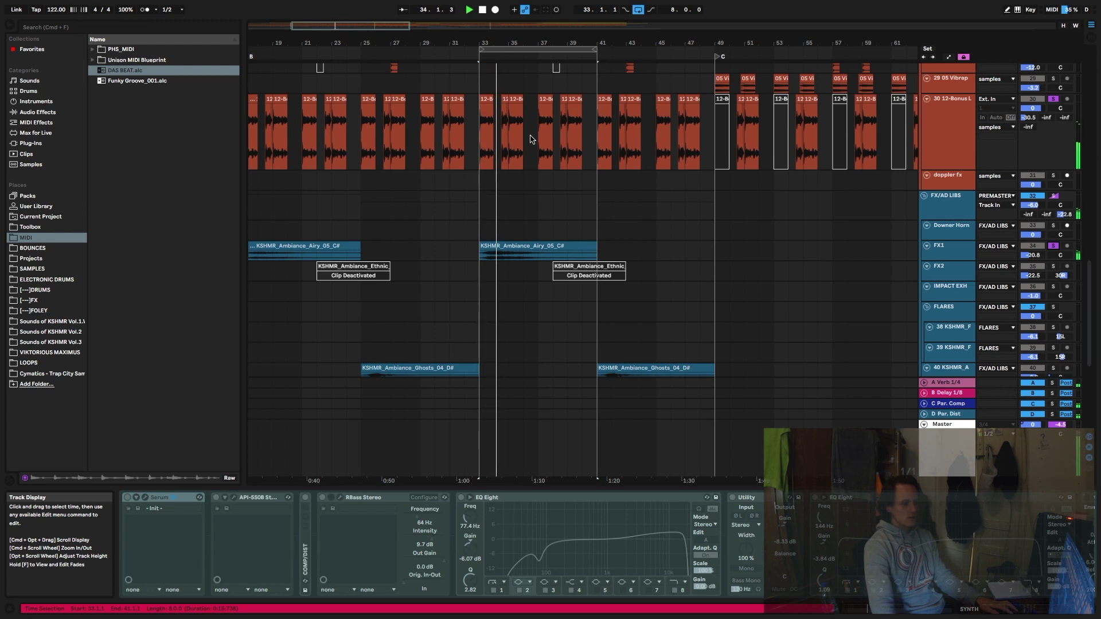
# - Leave only the 29 05 Vibraphone sample track soloed and play it from bar 49
pyautogui.scroll(10, 1053, 262)
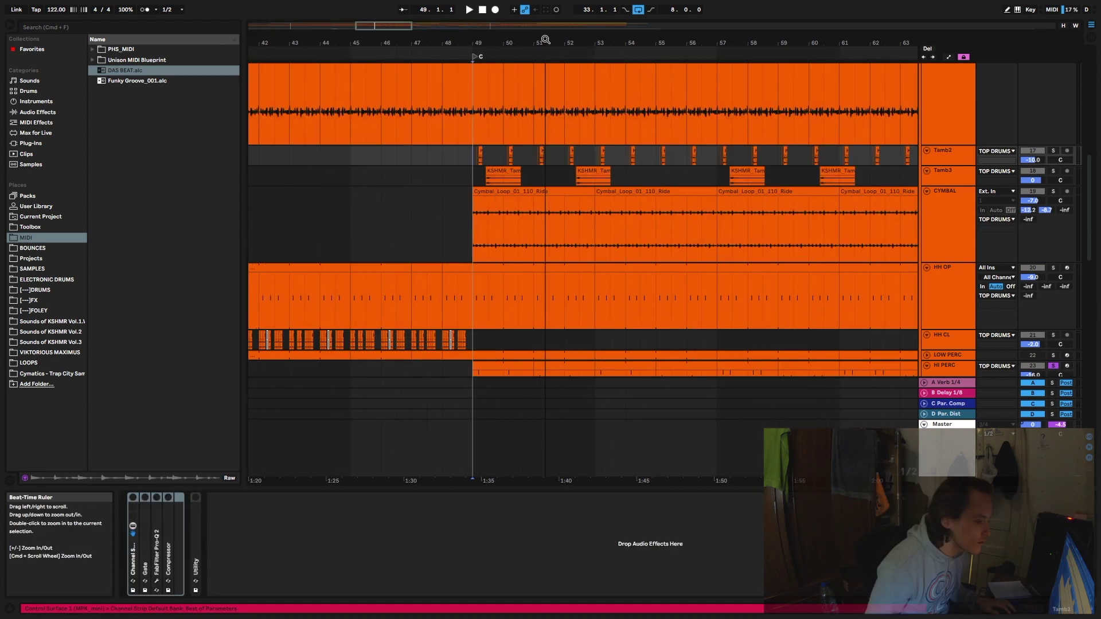
pyautogui.scroll(10, 702, 201)
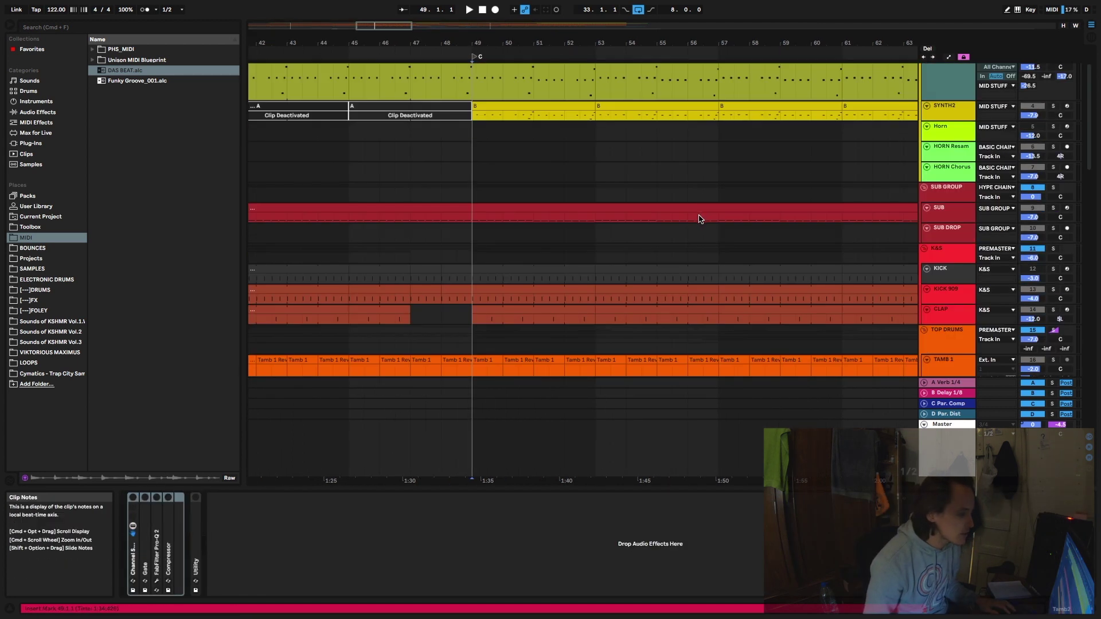
pyautogui.scroll(-8, 617, 278)
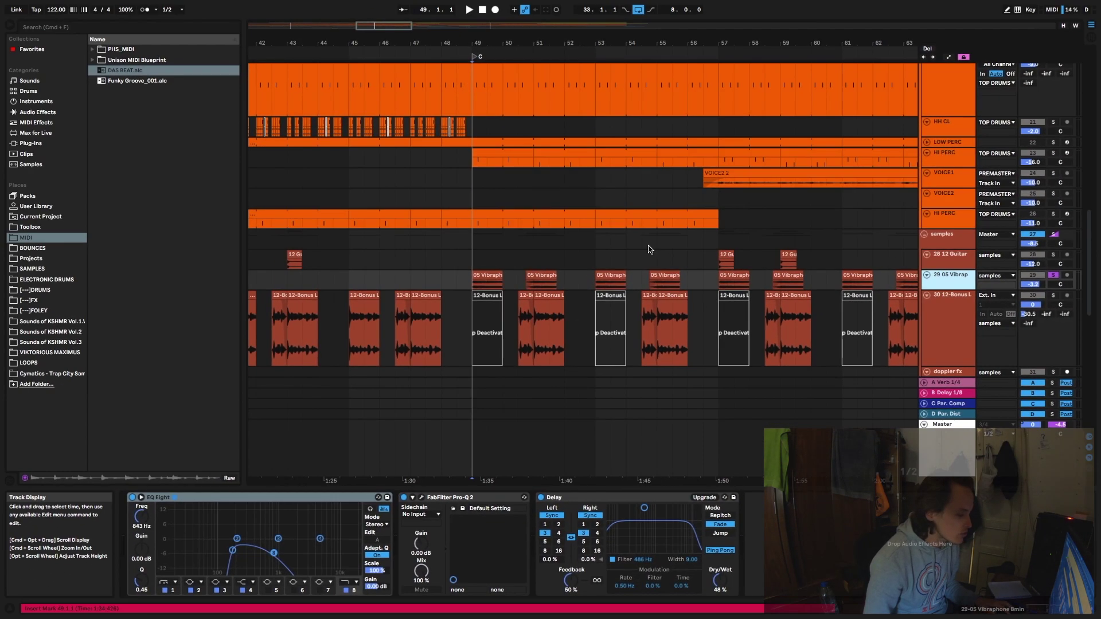
pyautogui.press('space')
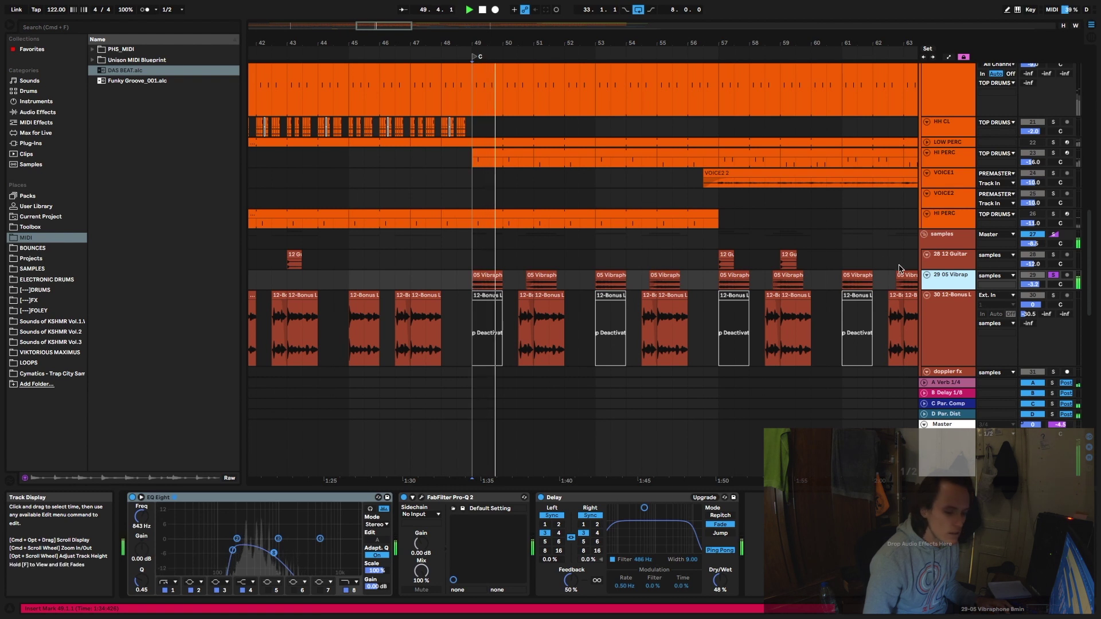
# - Add the 28 12 Guitar and 30 12-Bonus sample tracks to the solo and follow the playback past bar 61
pyautogui.click(1053, 295)
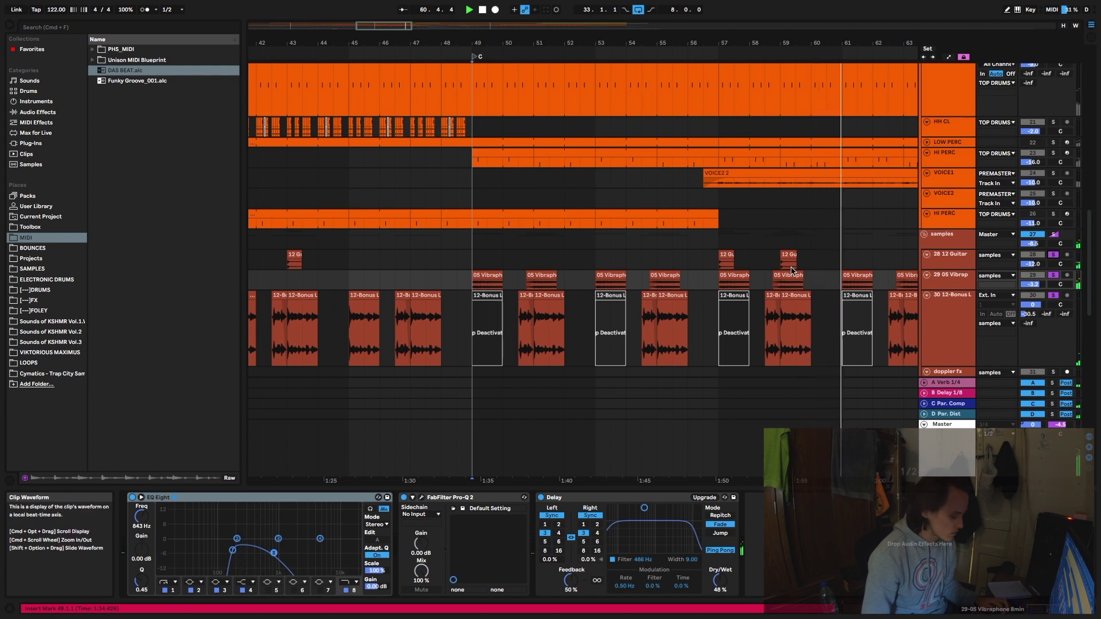
pyautogui.press('super+shift+f')
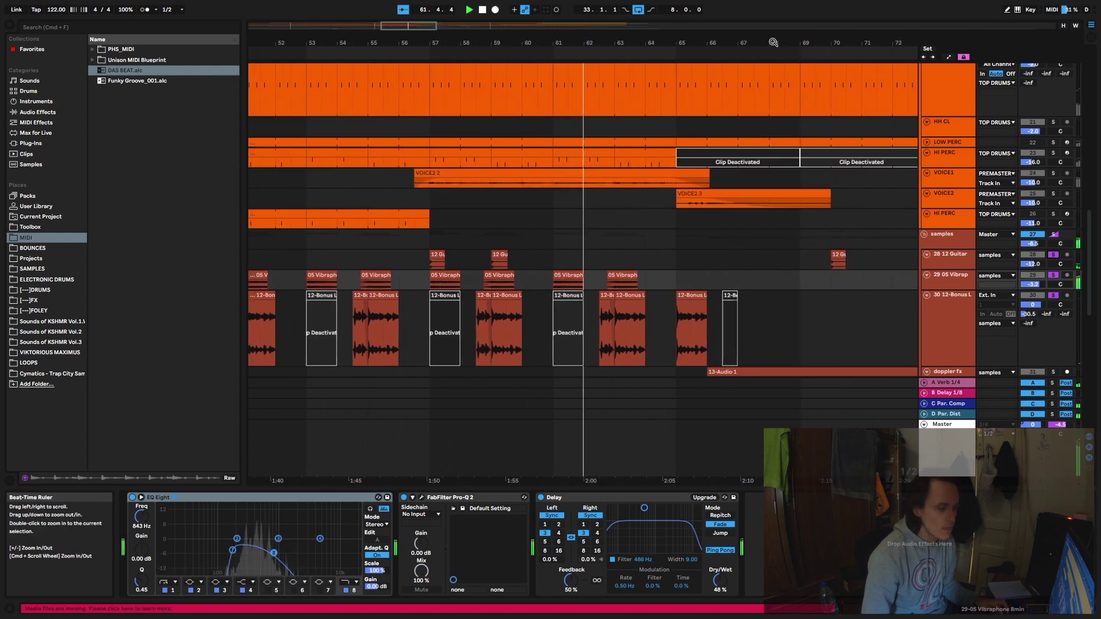
pyautogui.scroll(-5, 784, 350)
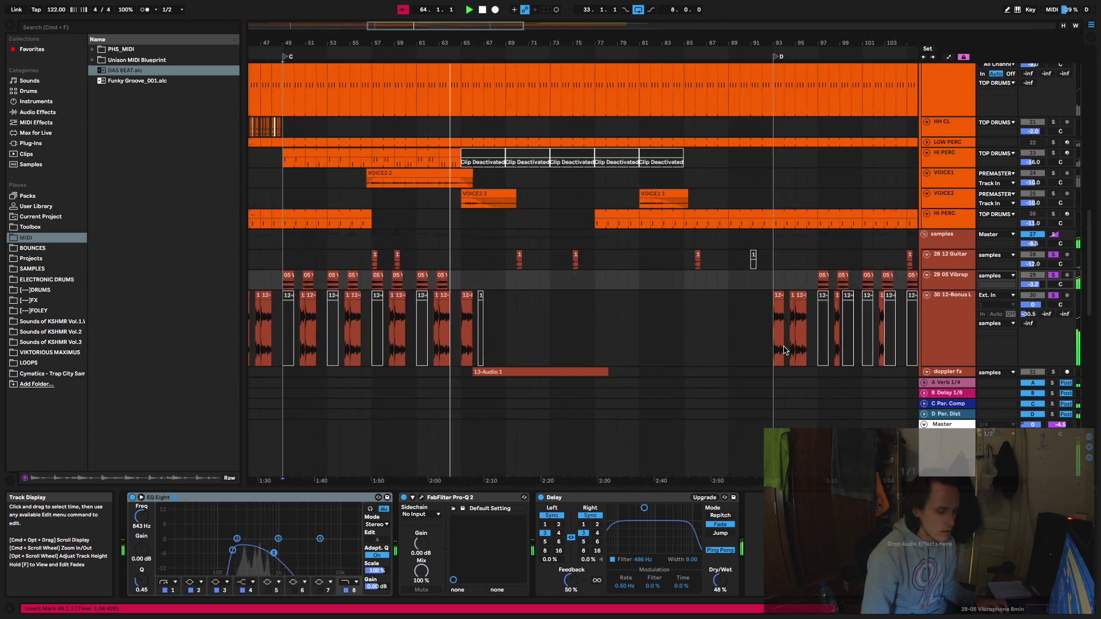
# - Set the loop to 16 bars from bar 49 and play it with HH OP, HH CL and HI PERC soloed
pyautogui.keyDown('shift'); pyautogui.click(625, 183); pyautogui.keyUp('shift')
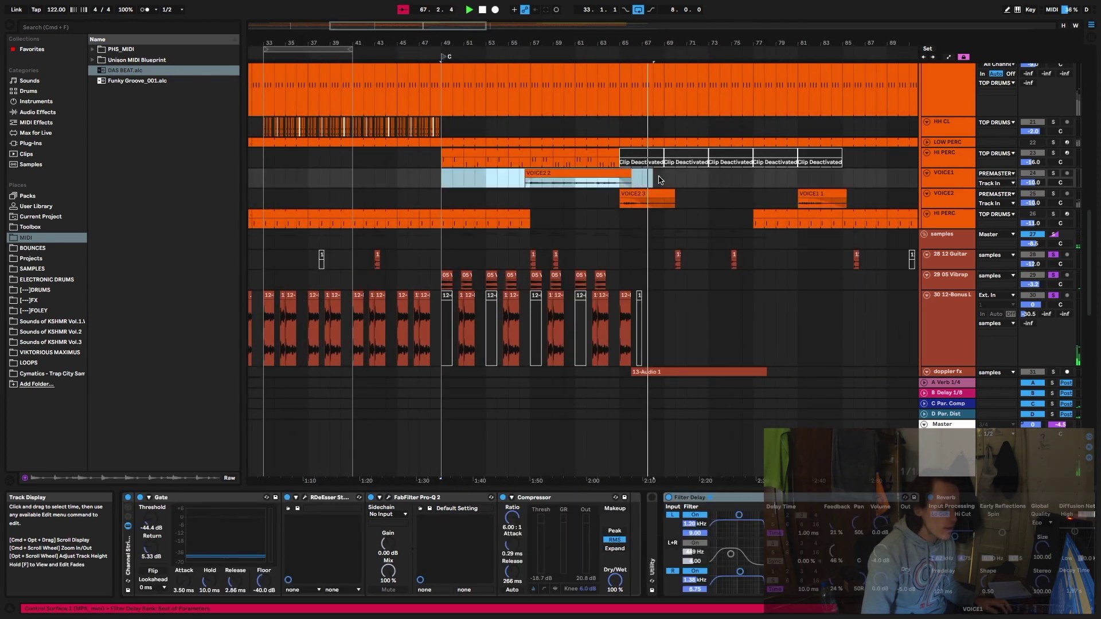
pyautogui.press('super+l')
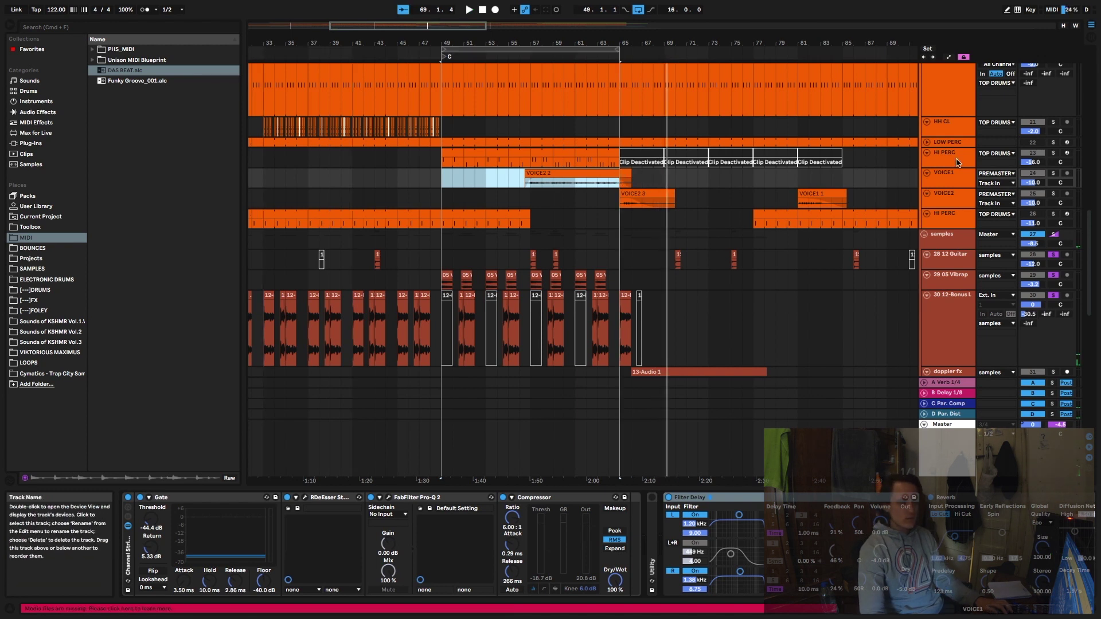
pyautogui.scroll(10, 956, 162)
pyautogui.scroll(-8, 1032, 298)
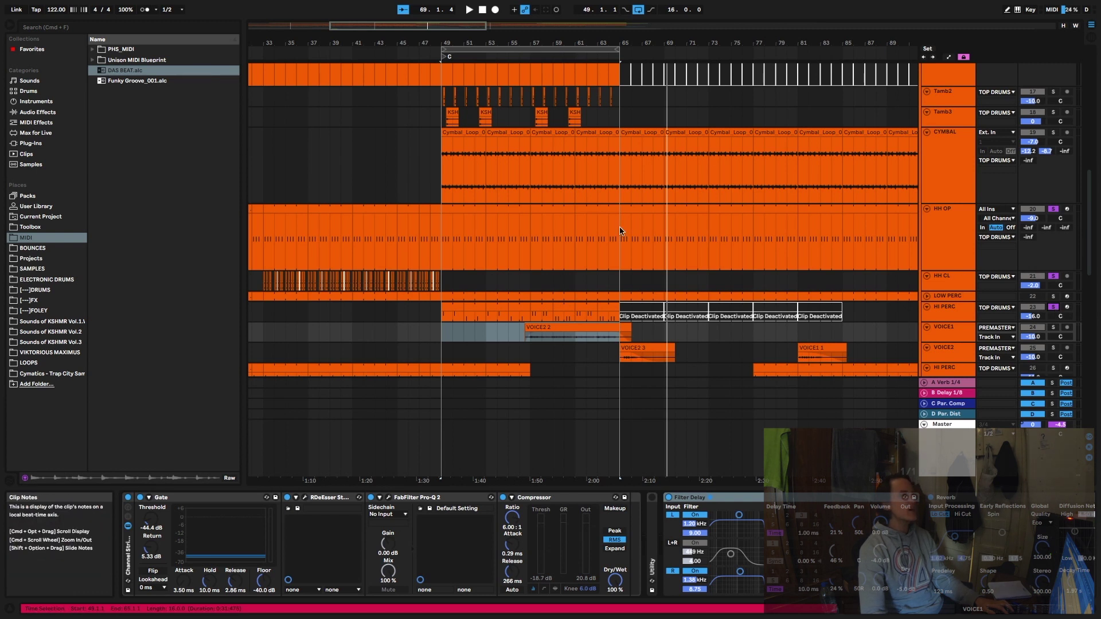
pyautogui.press('space')
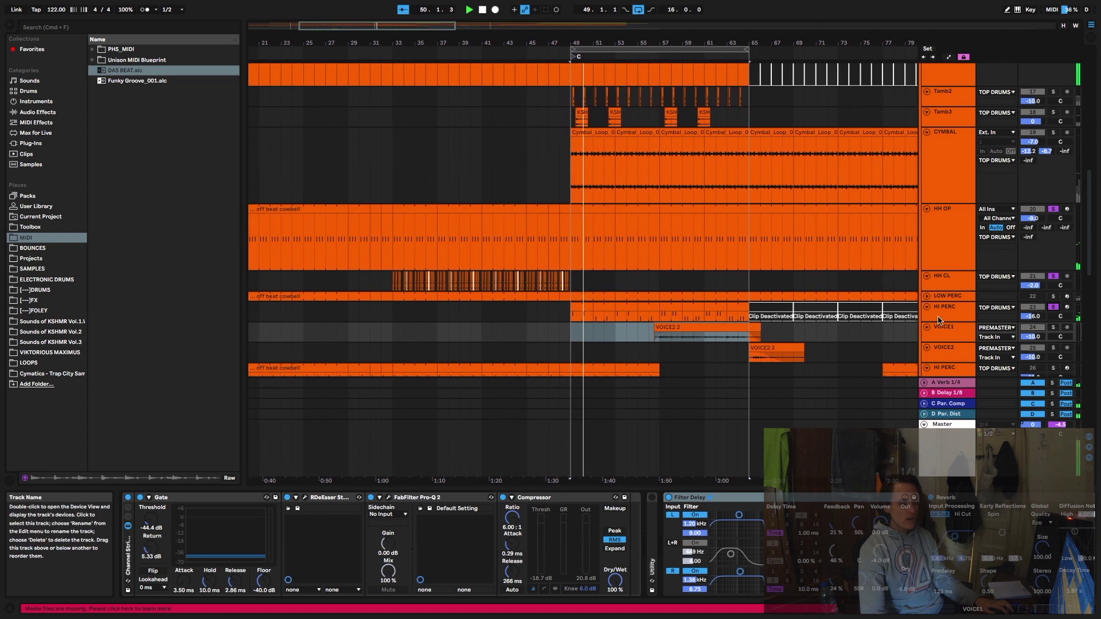
# - Inspect the KSHMR Hi Perc 10 sampler on the HI PERC track and fold the device
pyautogui.press('Up')
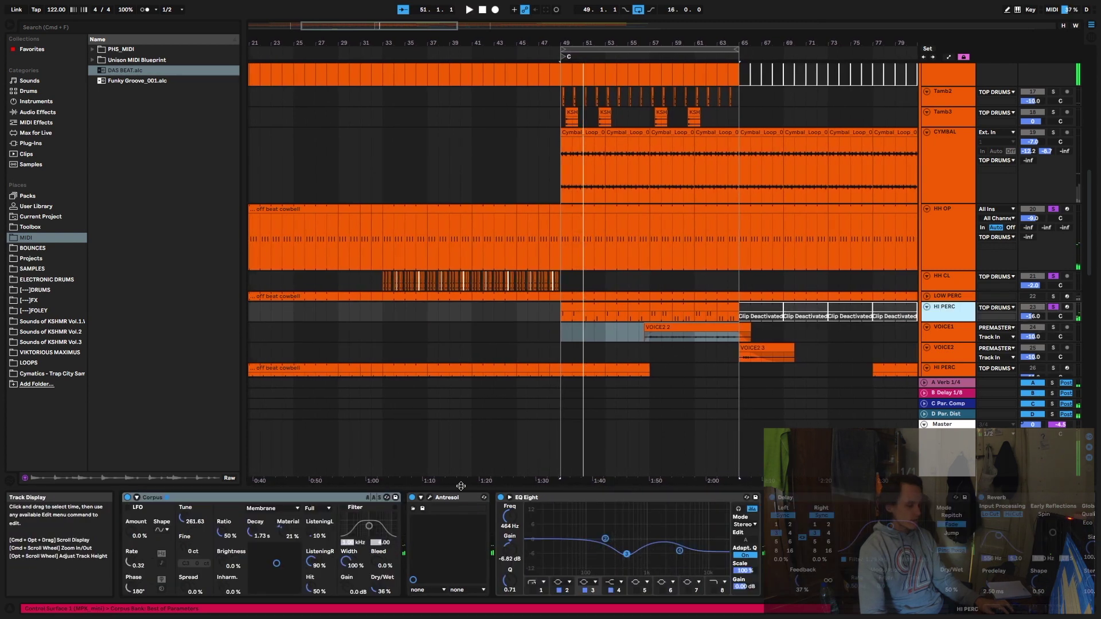
pyautogui.scroll(3, 228, 498)
pyautogui.click(228, 498)
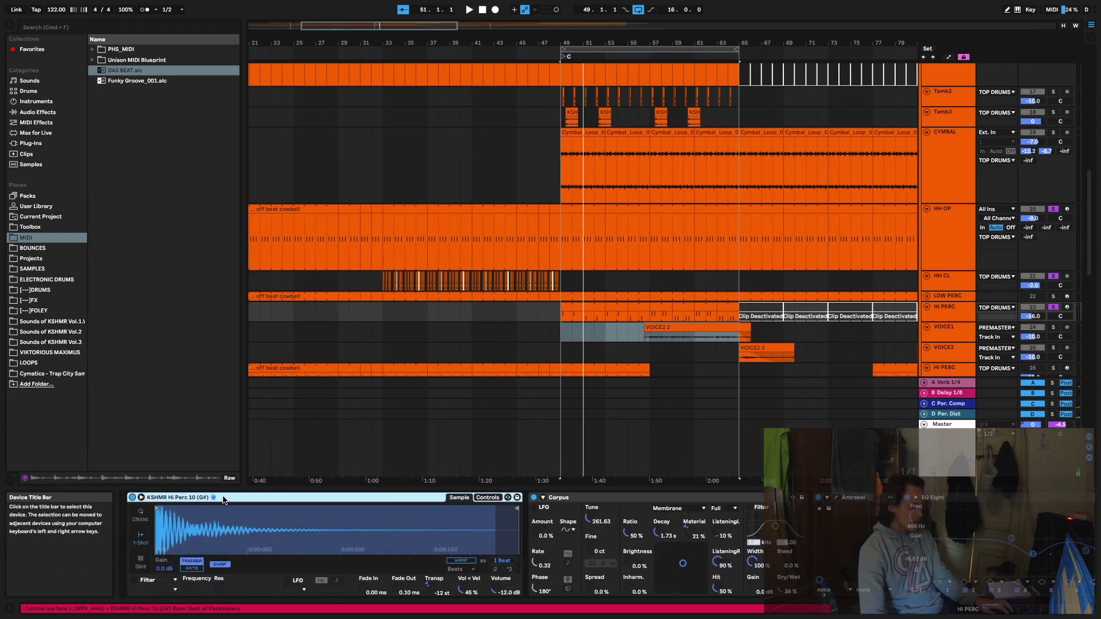
pyautogui.doubleClick(223, 498)
pyautogui.click(223, 498)
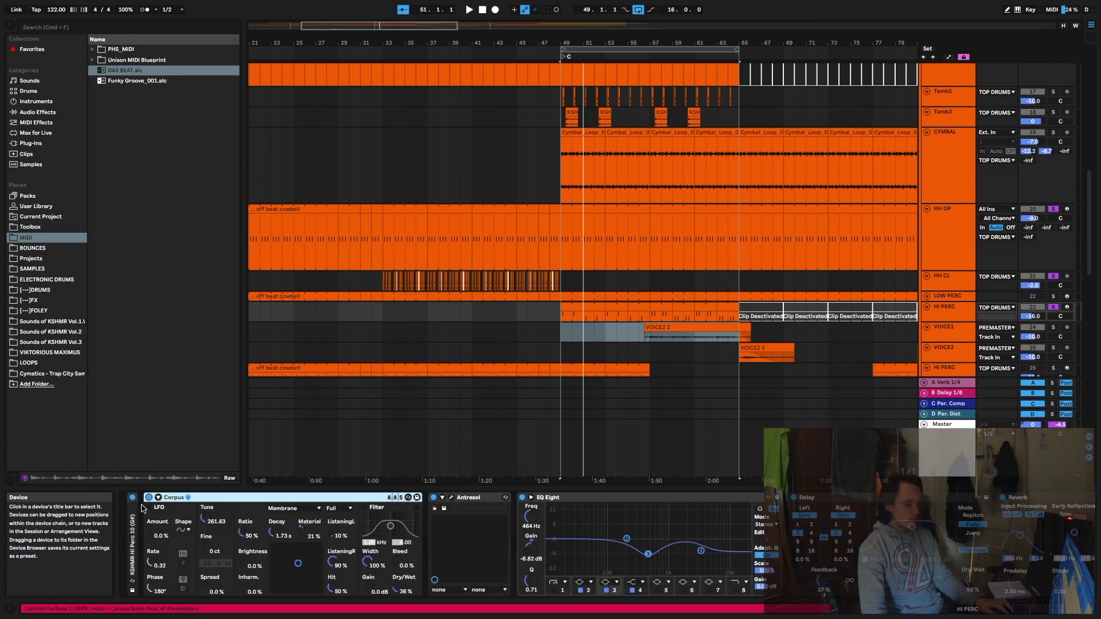
# - Audition the HI PERC loop while examining the Corpus and Antresol effects in its device chain
pyautogui.click(134, 498)
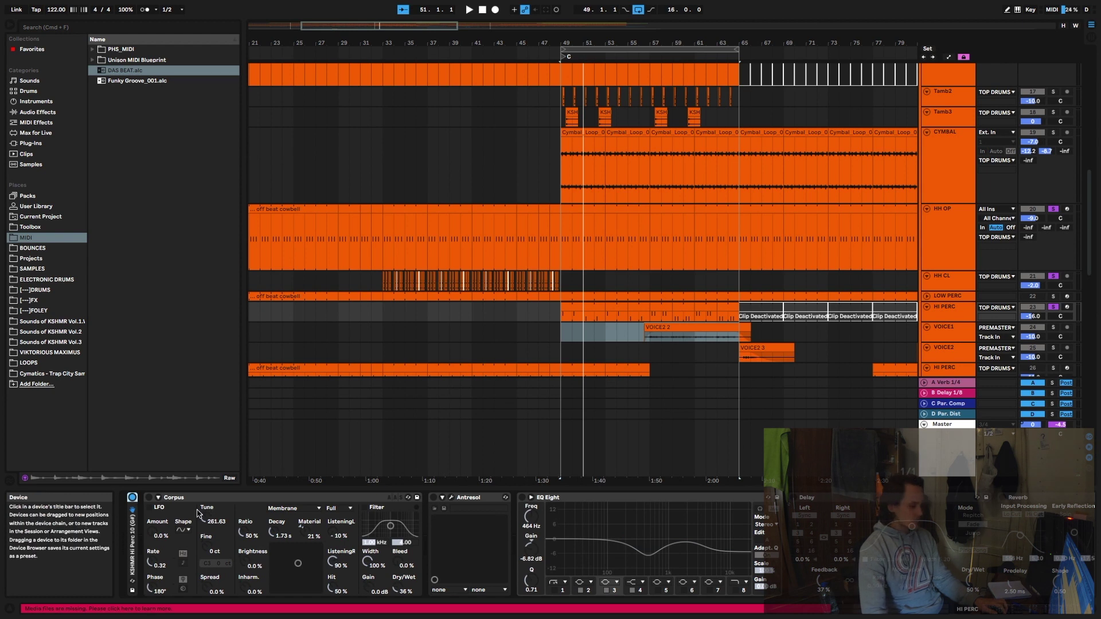
pyautogui.click(177, 499)
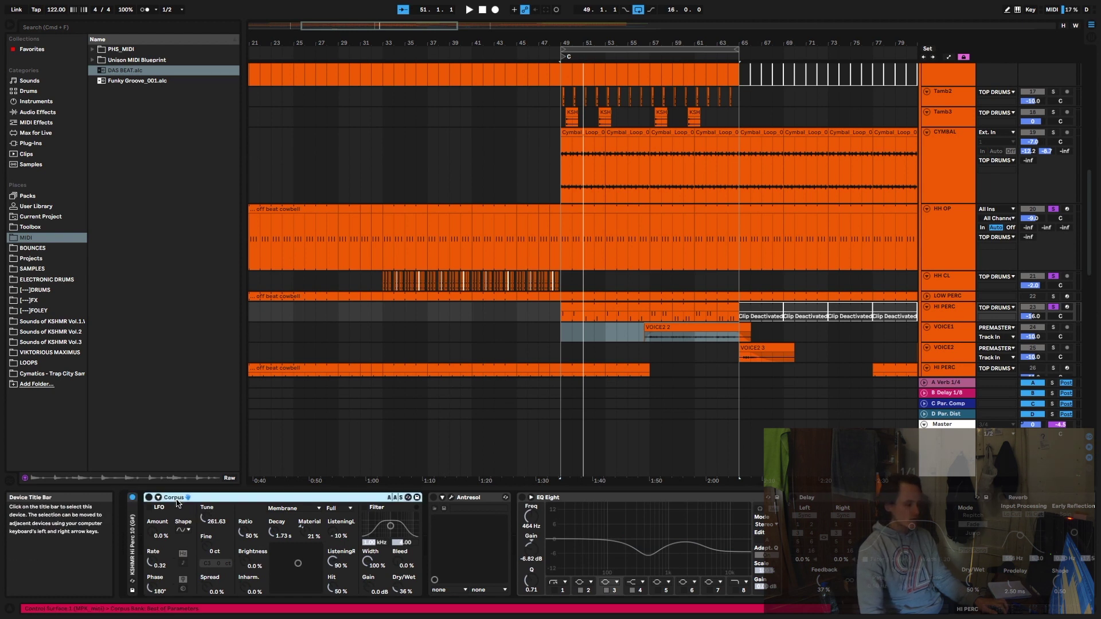
pyautogui.moveTo(336, 477); pyautogui.dragTo(347, 477)
pyautogui.press('space')
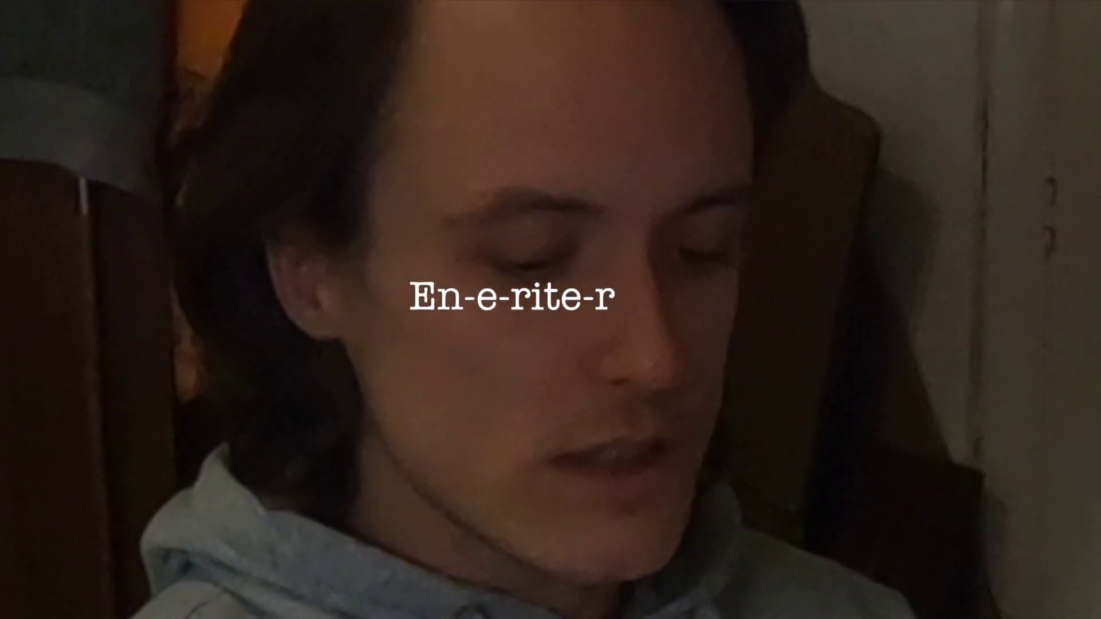
pyautogui.click(475, 498)
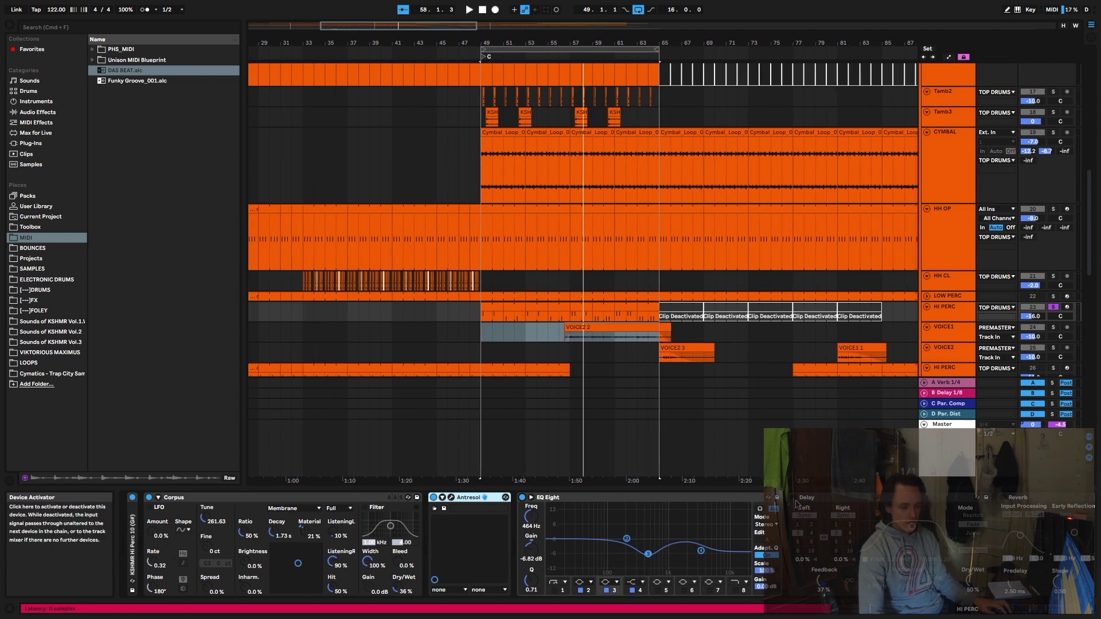
pyautogui.press('space')
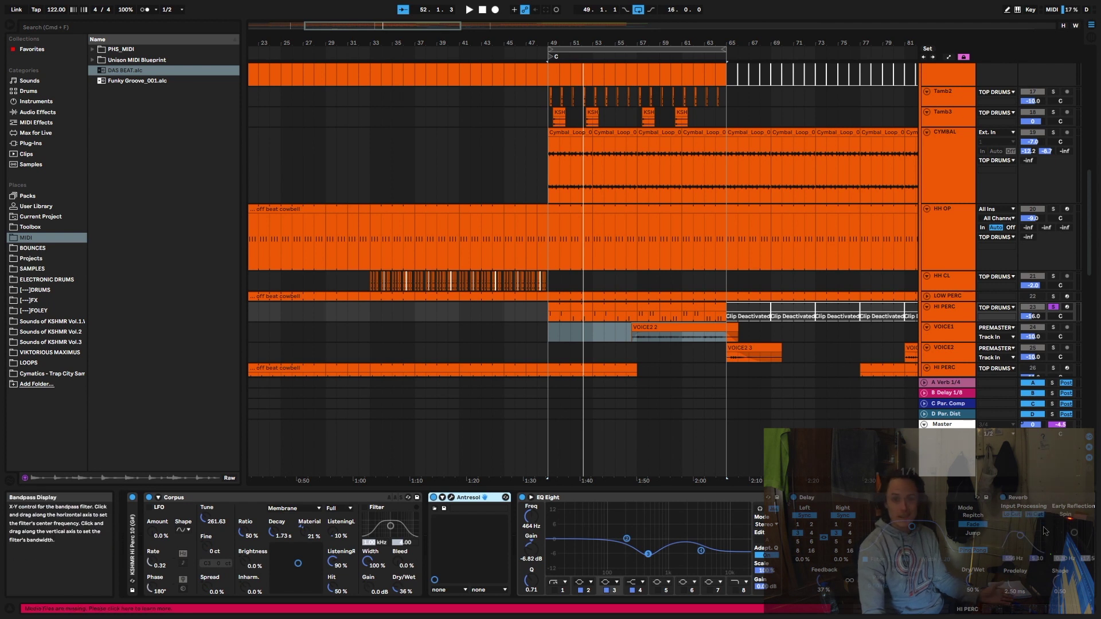
# - Inspect the EQ Eight, Delay and Reverb on HI PERC, and view the FabFilter Pro-Q 2 curve before closing it
pyautogui.hscroll(3, 1032, 521)
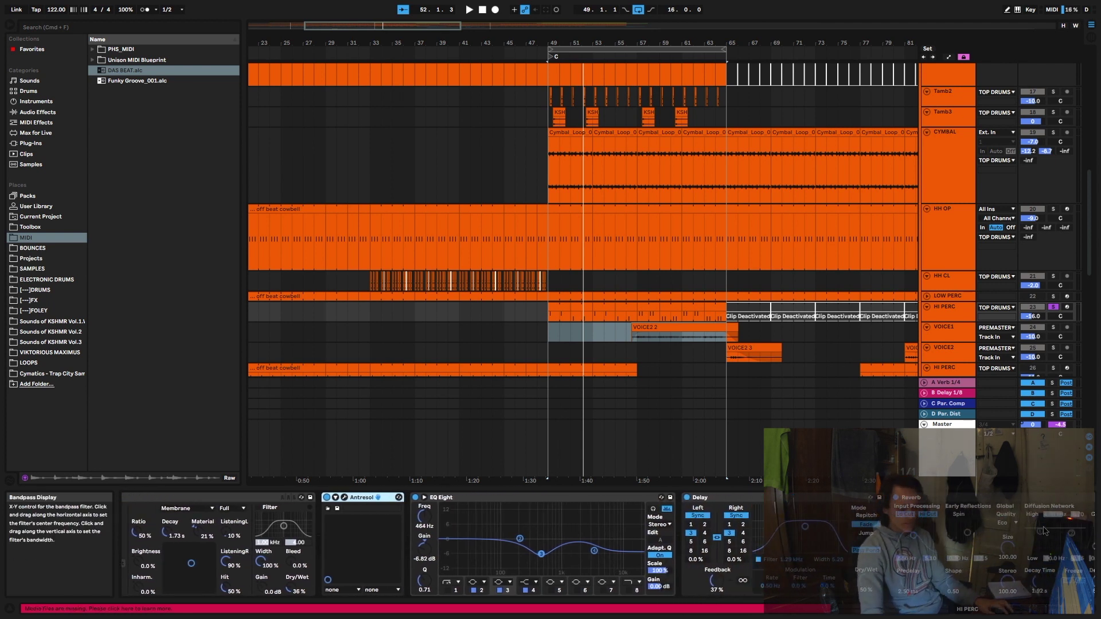
pyautogui.hscroll(7, 875, 496)
pyautogui.click(919, 498)
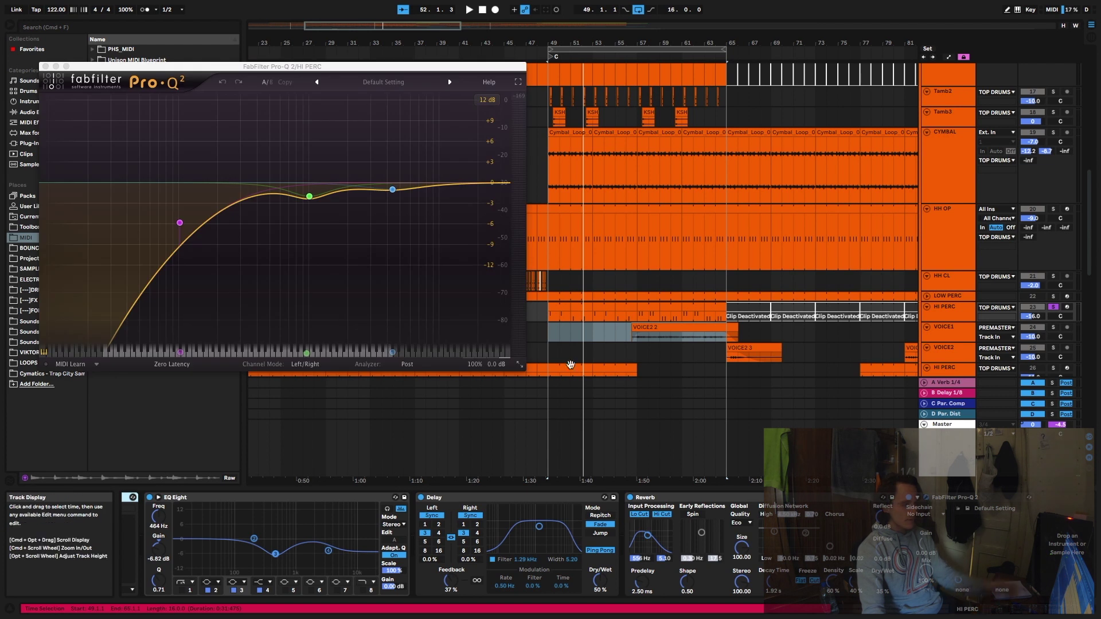
pyautogui.click(45, 66)
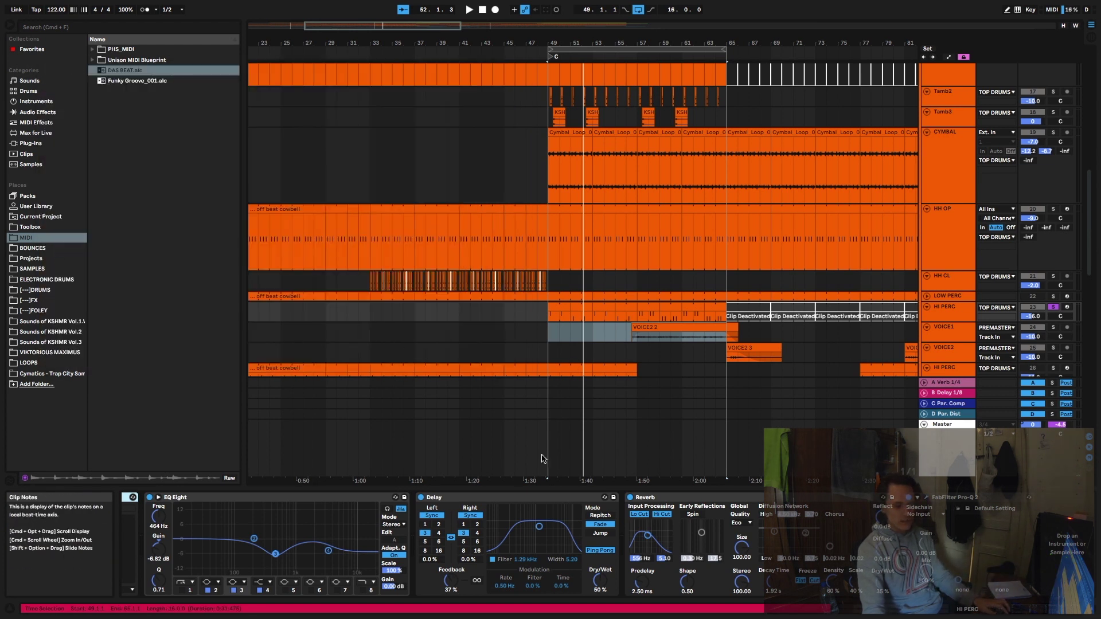
# - Play the loop from bar 49 and audition the CYMBAL and HH OP tracks in solo
pyautogui.press('space')
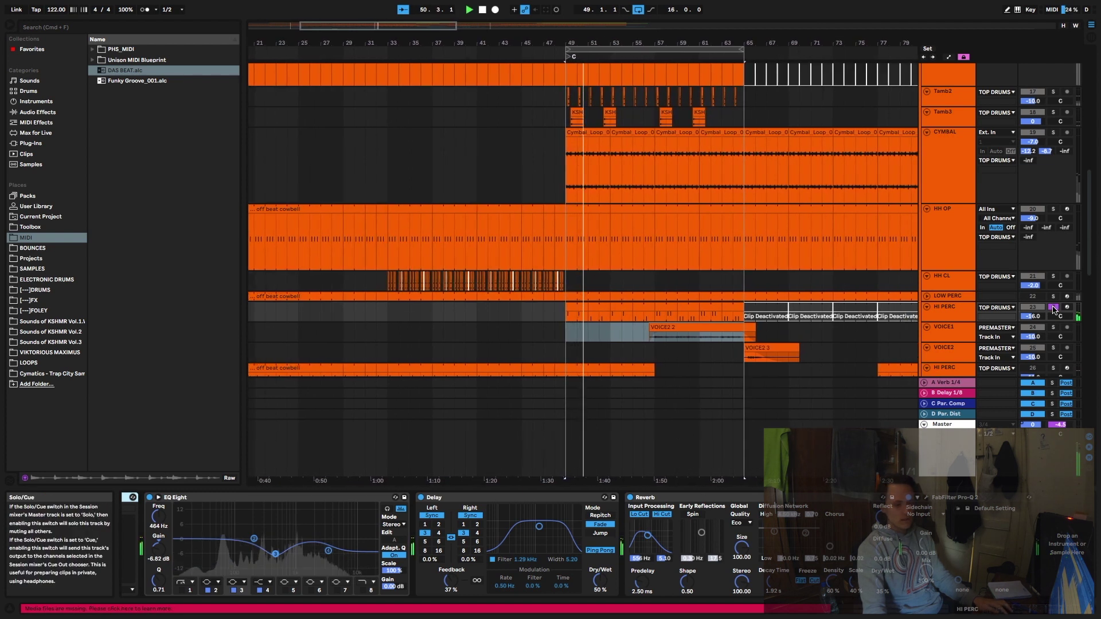
pyautogui.click(933, 163)
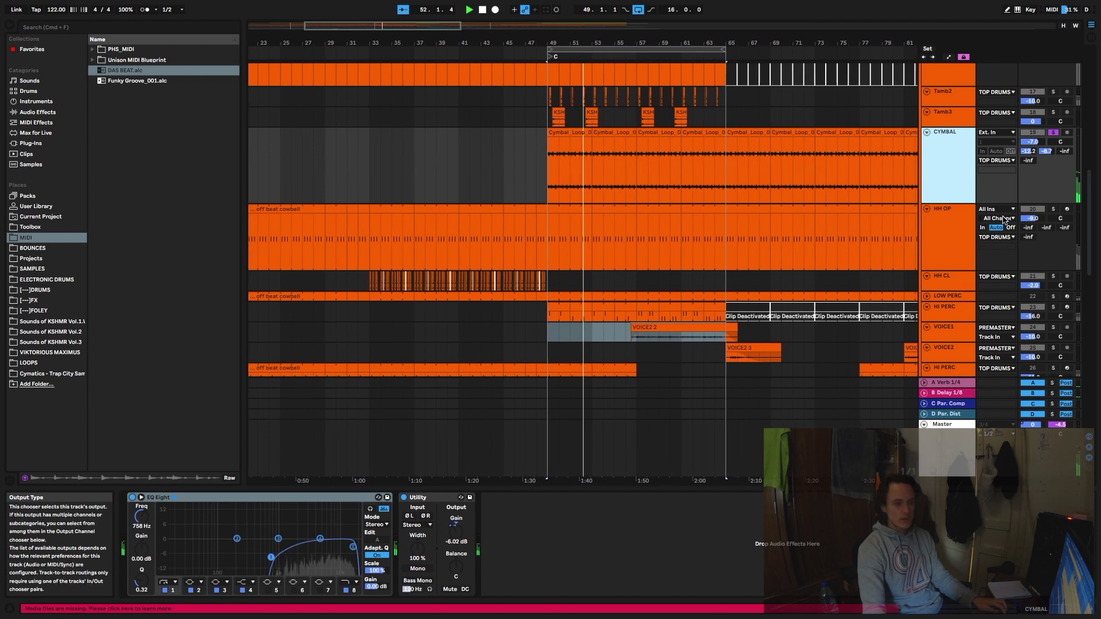
pyautogui.click(1053, 209)
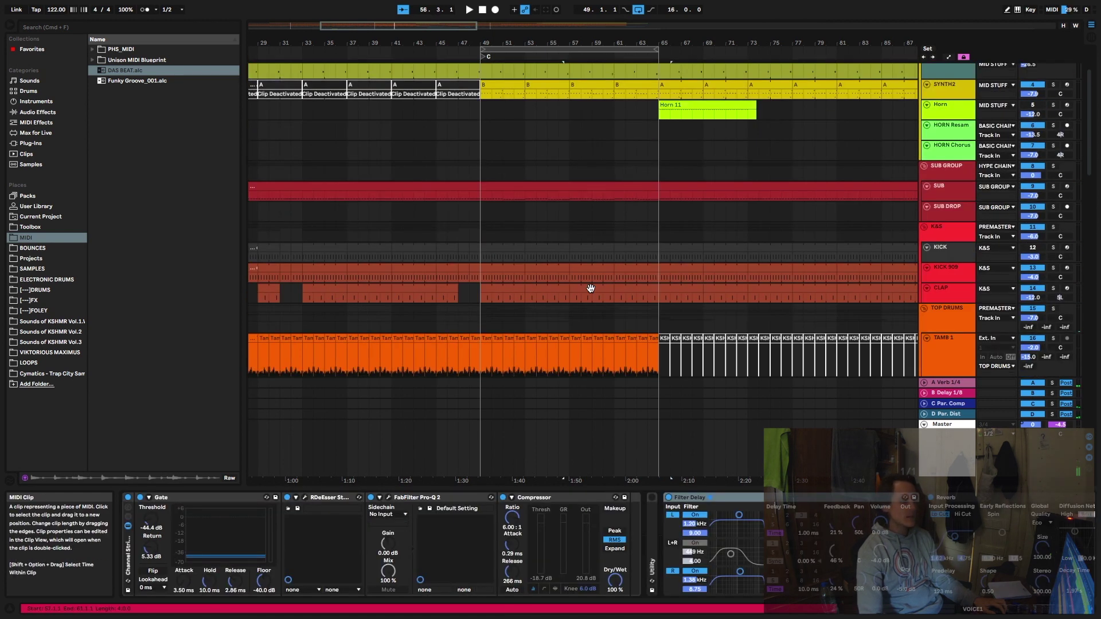
# - Show the sample settings of the VOICE2 2 clip on the VOICE1 track and play the clip soloed
pyautogui.scroll(-10, 591, 289)
pyautogui.scroll(10, 592, 291)
pyautogui.scroll(-9, 592, 292)
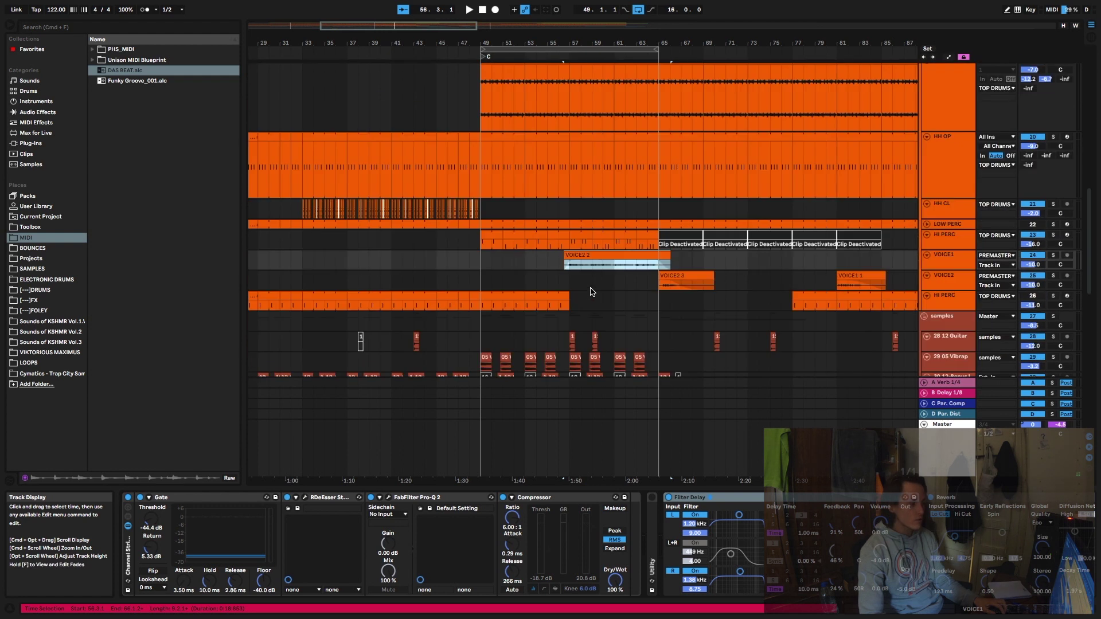
pyautogui.hotkey('shift', 'Tab')
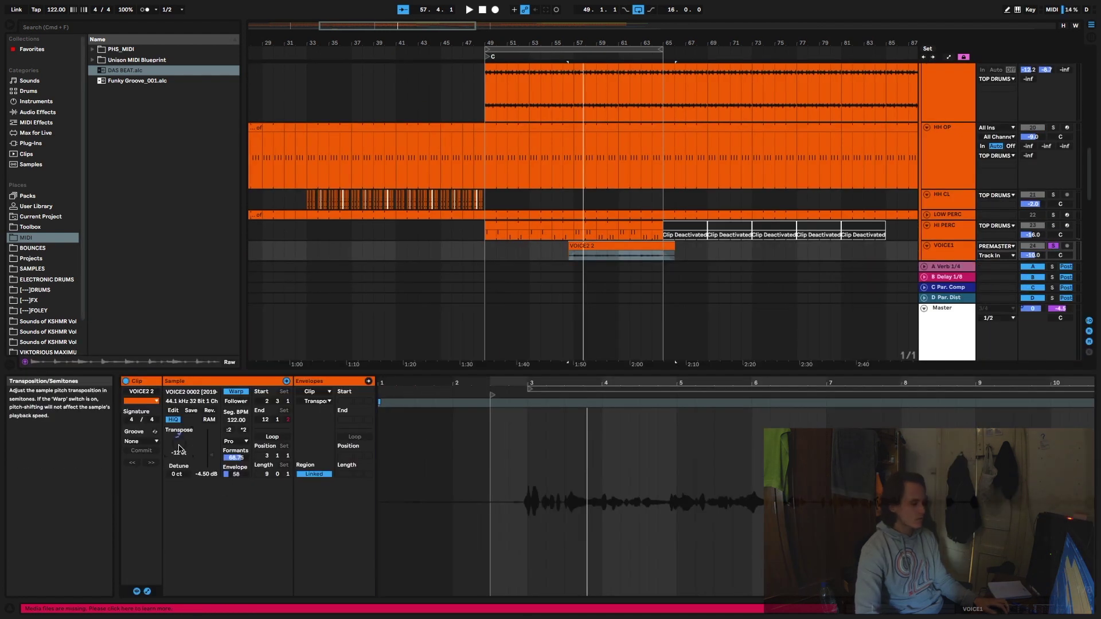
pyautogui.press('space')
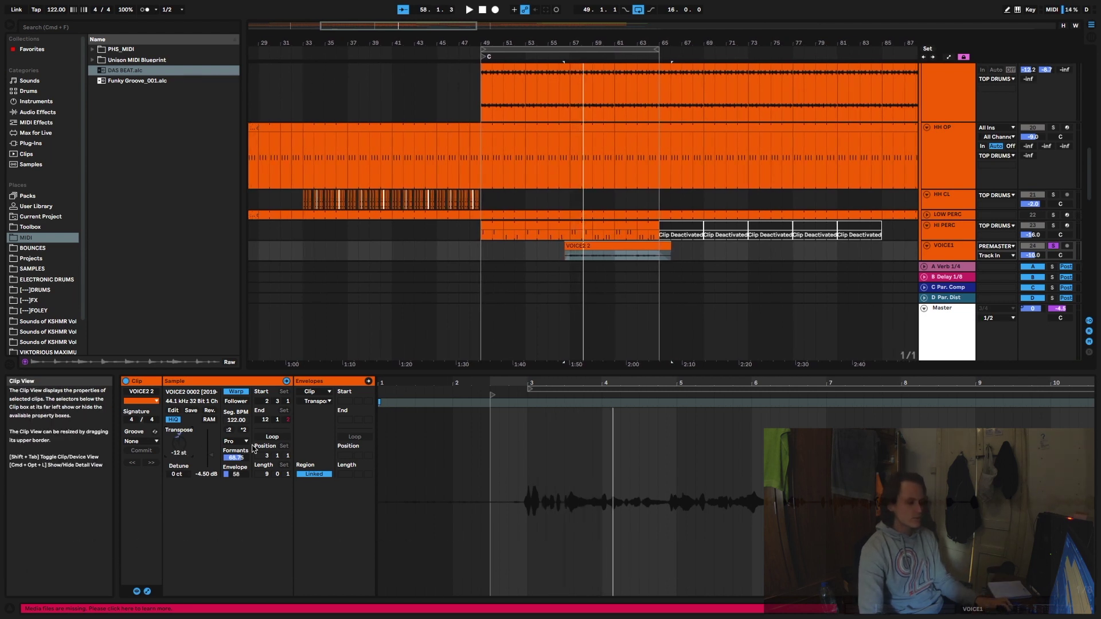
pyautogui.press('space')
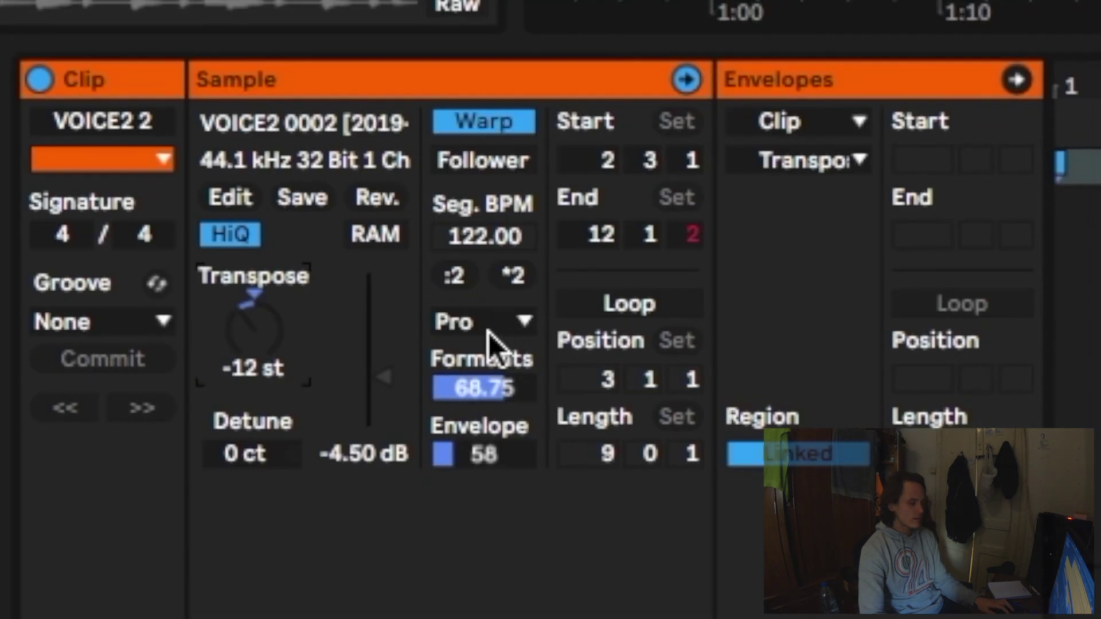
# - Examine the warp mode, Formants and Envelope settings of the VOICE2 2 clip
pyautogui.click(243, 440)
pyautogui.click(512, 321)
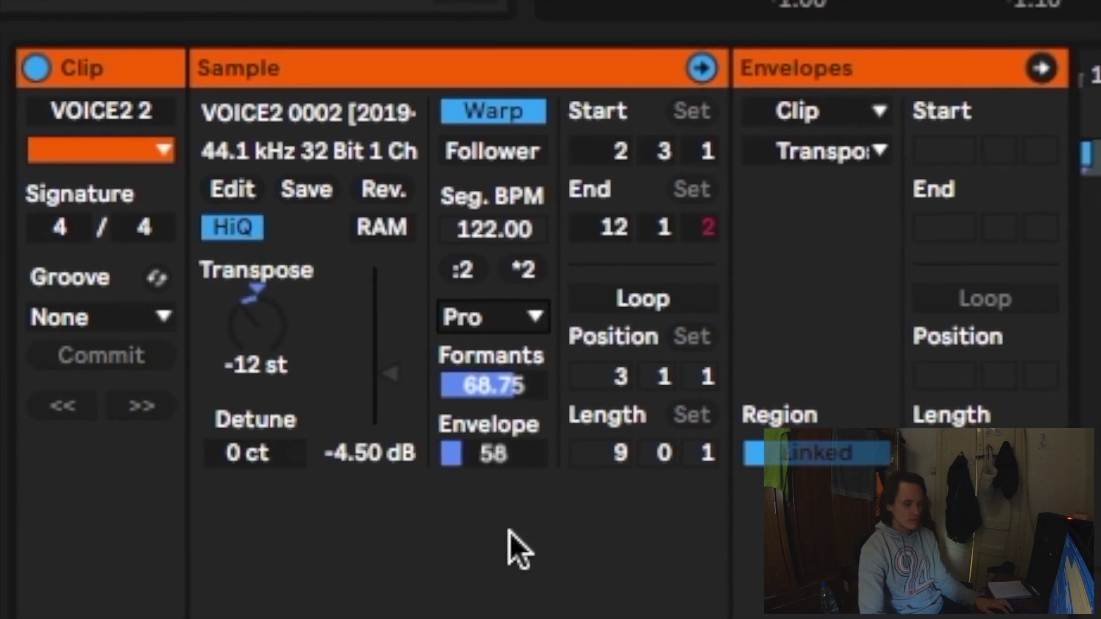
pyautogui.moveTo(500, 400)
pyautogui.mouseDown()
pyautogui.moveTo(500, 375)
pyautogui.moveTo(500, 410)
pyautogui.moveTo(512, 392)
pyautogui.mouseUp()
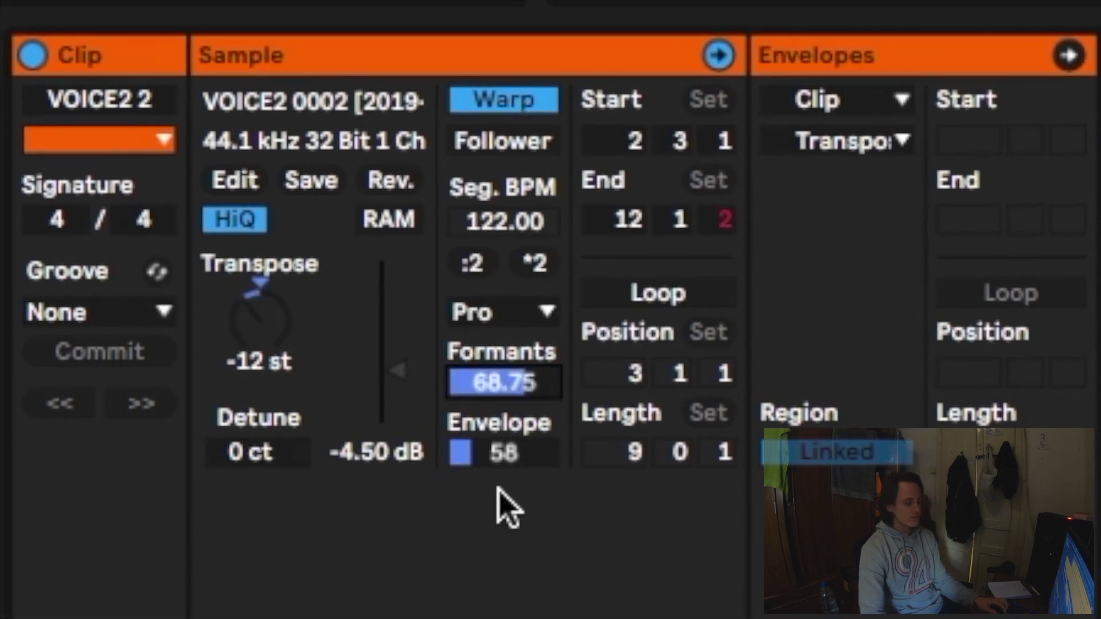
pyautogui.moveTo(532, 449); pyautogui.dragTo(532, 418)
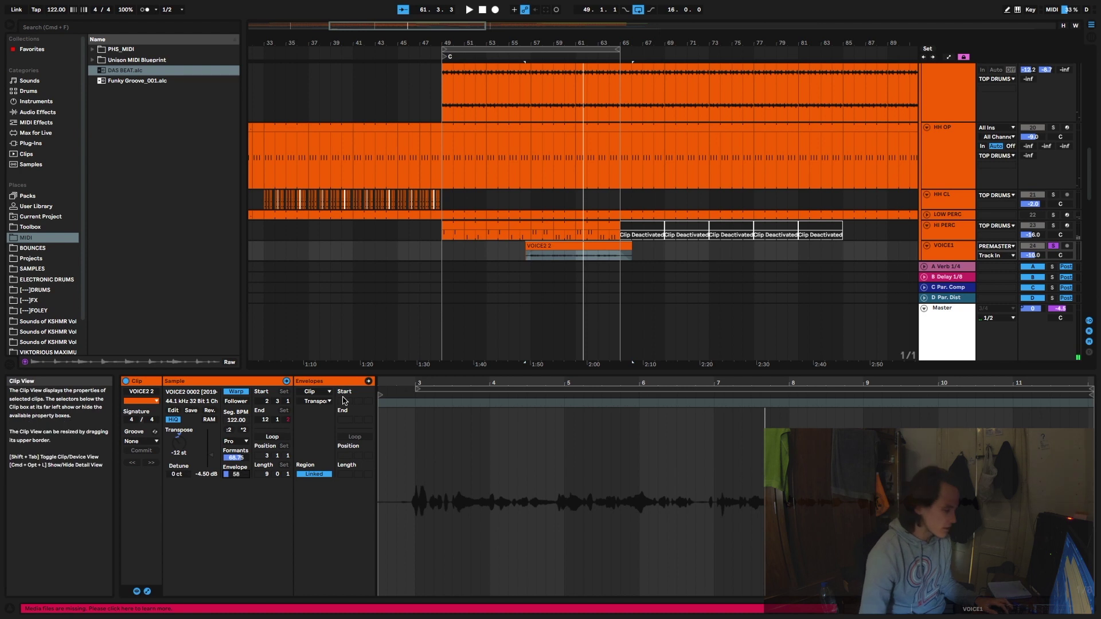
# - Return to the VOICE1 device chain and inspect the Channel Strip rack with its FabFilter Pro-Q 2 and Compressor
pyautogui.hotkey('shift', 'Tab')
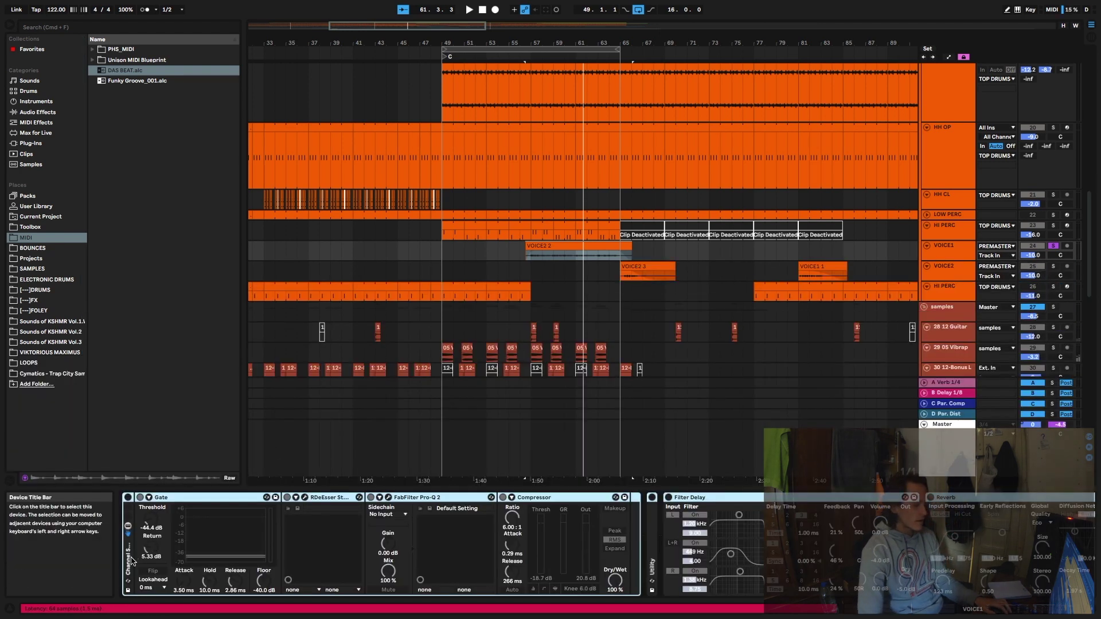
pyautogui.click(133, 499)
pyautogui.click(129, 498)
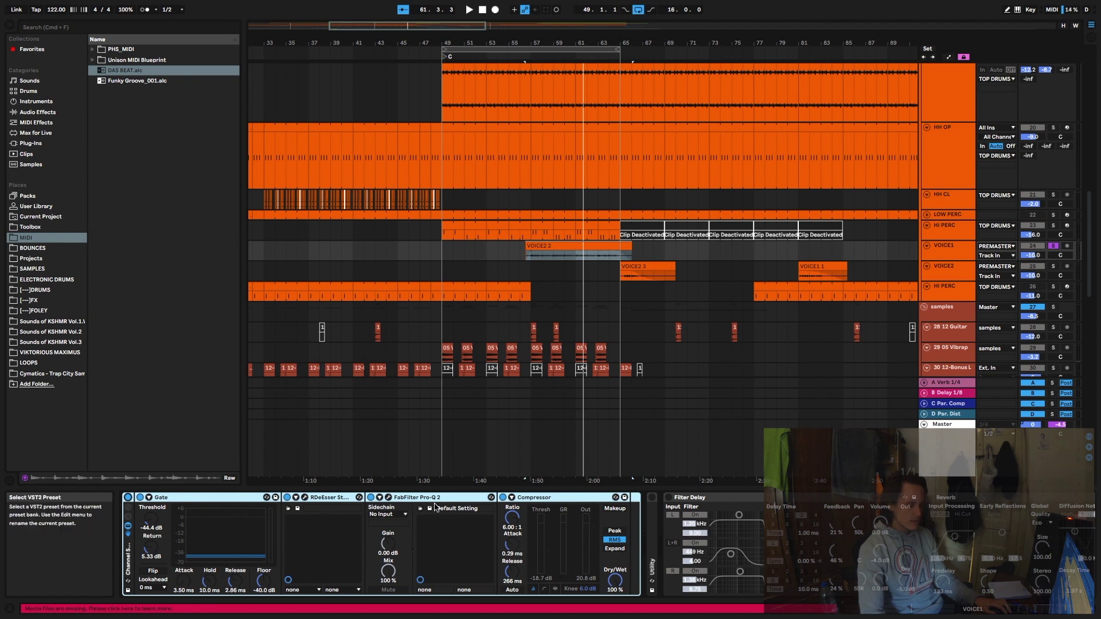
pyautogui.click(388, 497)
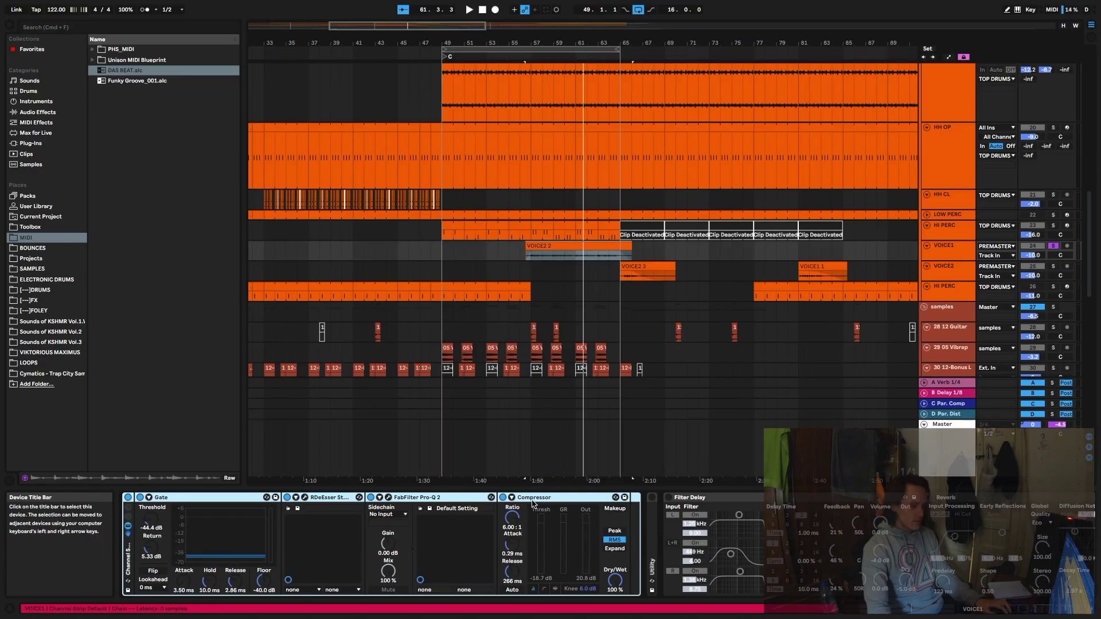
pyautogui.click(532, 501)
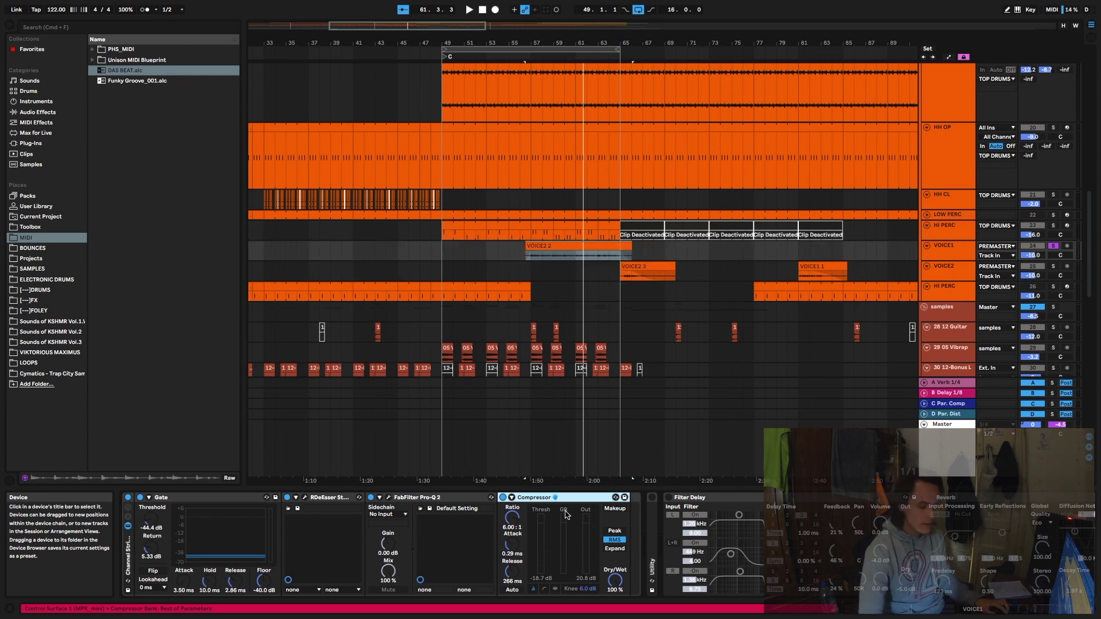
# - Play the soloed VOICE1 track, compare it with Filter Delay bypassed and active, and enable its Reverb
pyautogui.press('space')
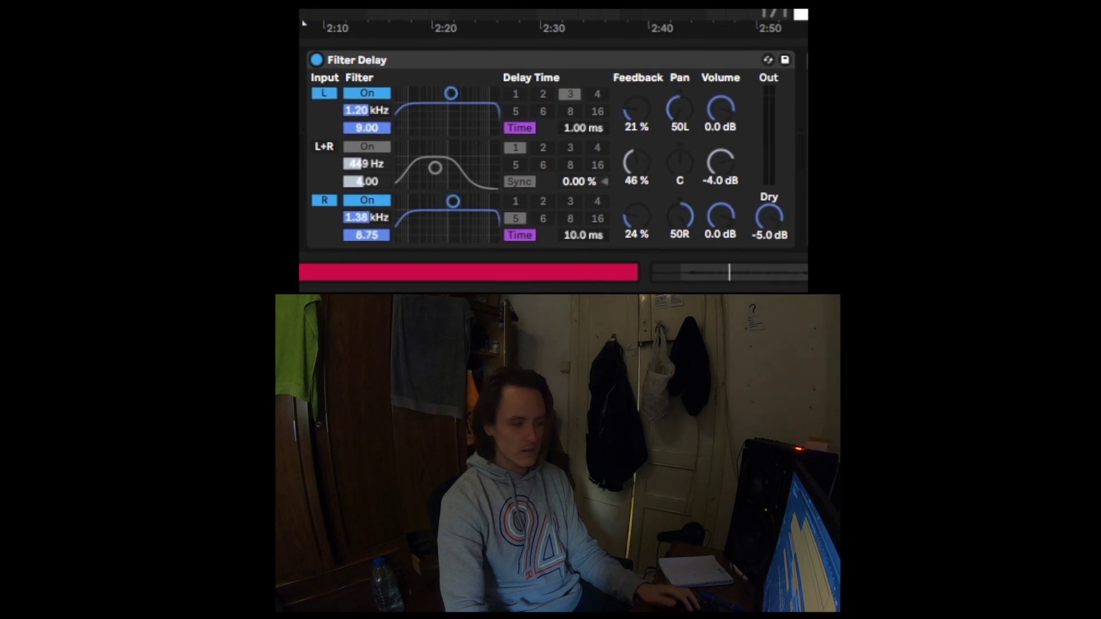
pyautogui.moveTo(304, 24); pyautogui.dragTo(352, 23)
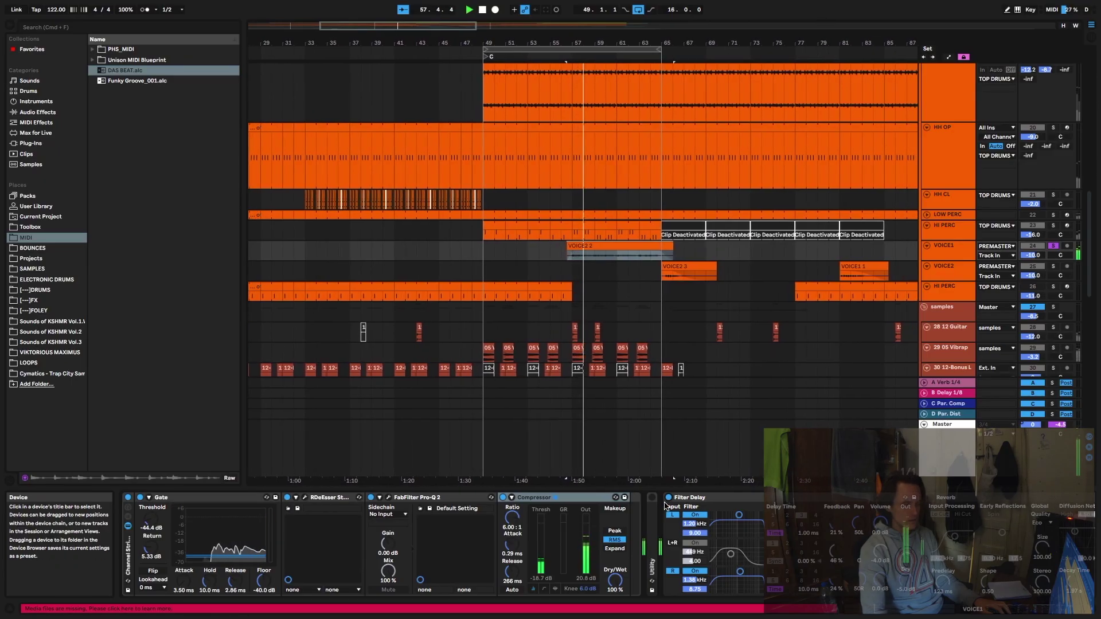
pyautogui.click(668, 497)
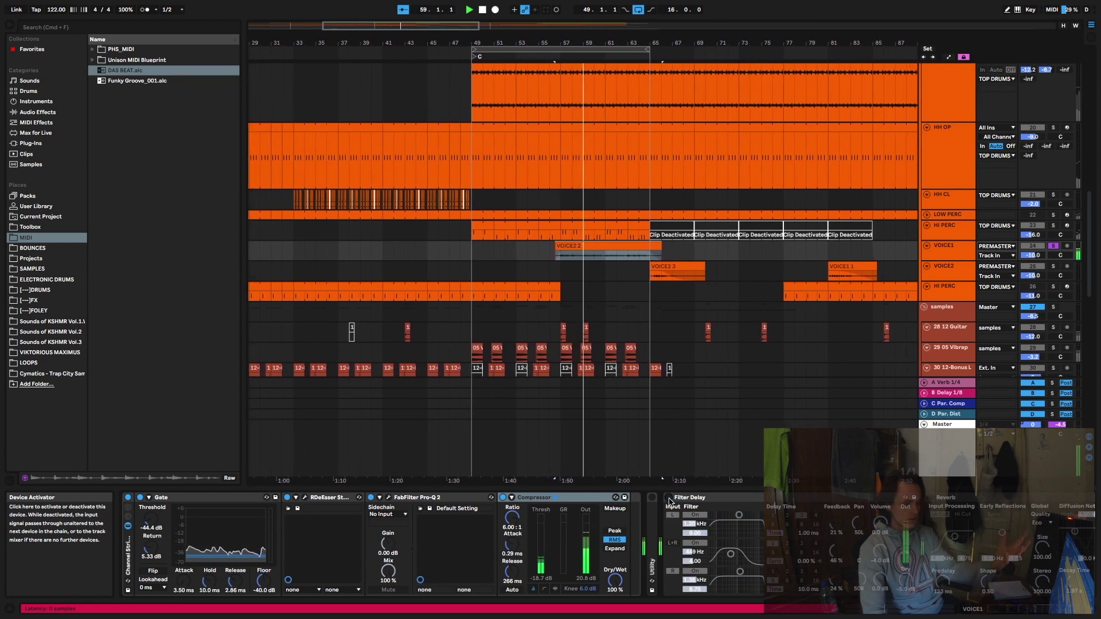
pyautogui.click(668, 498)
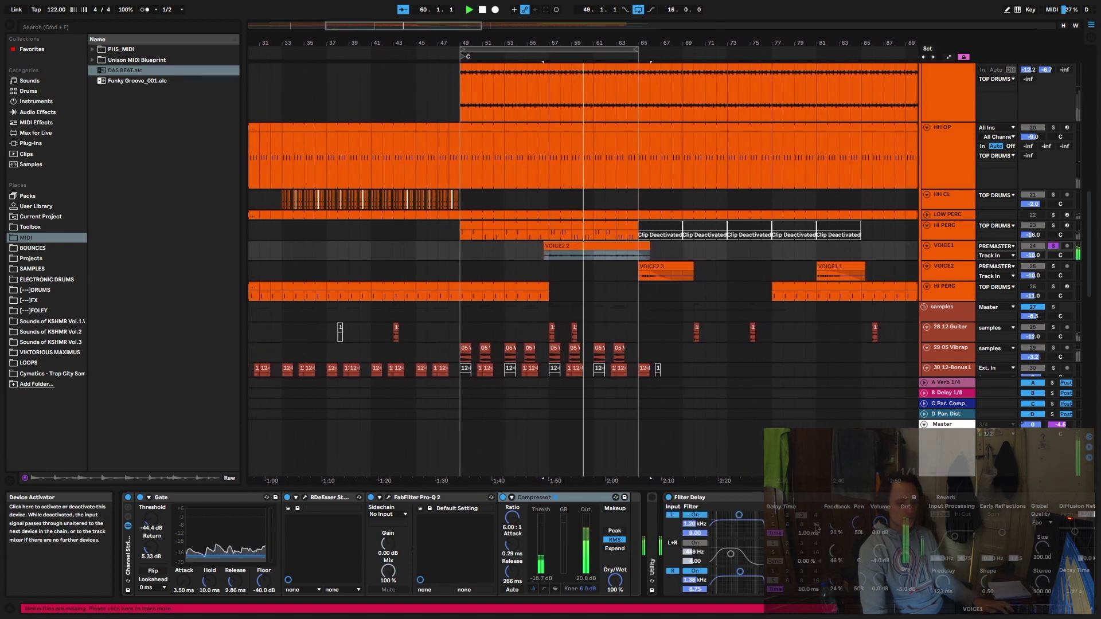
pyautogui.click(929, 498)
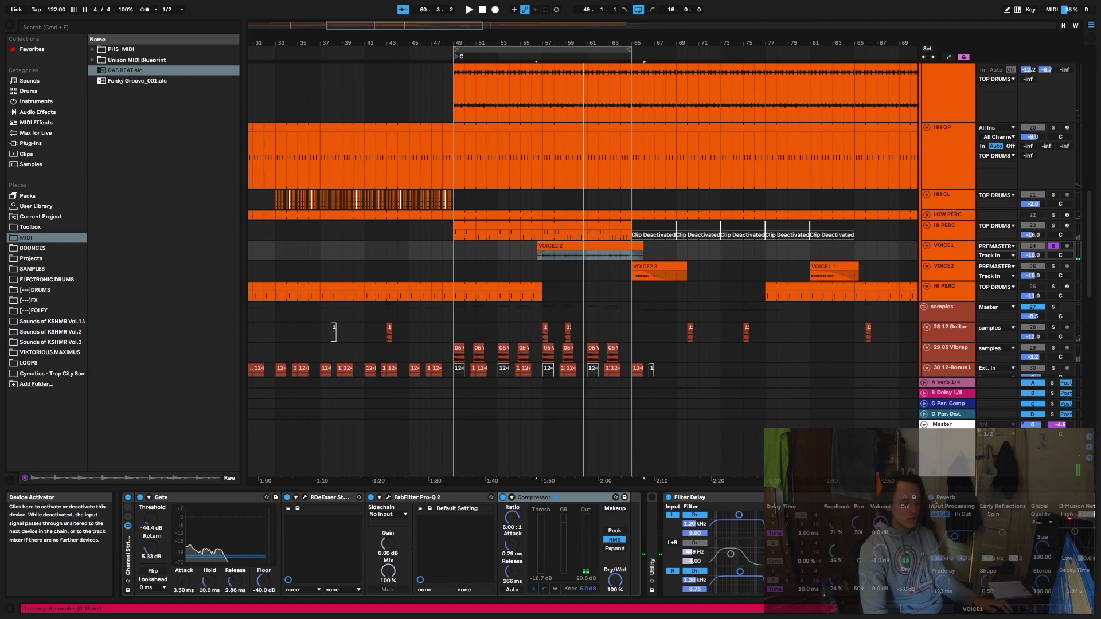
# - Play the full mix and extend the loop from bar 49 to a length of 21 bars
pyautogui.press('space')
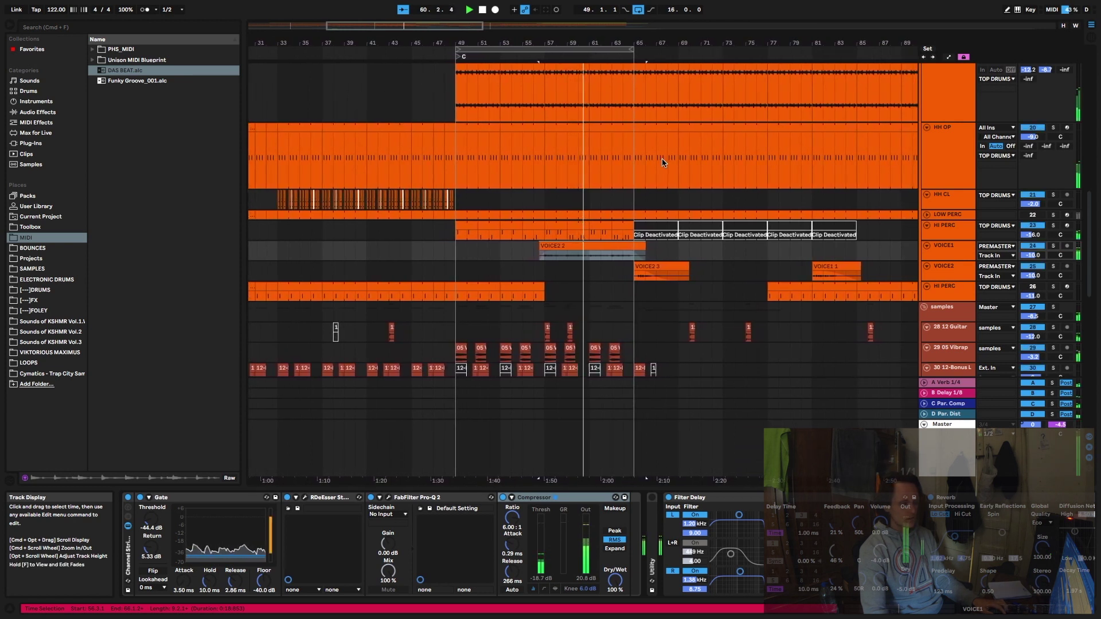
pyautogui.moveTo(627, 51); pyautogui.dragTo(659, 51)
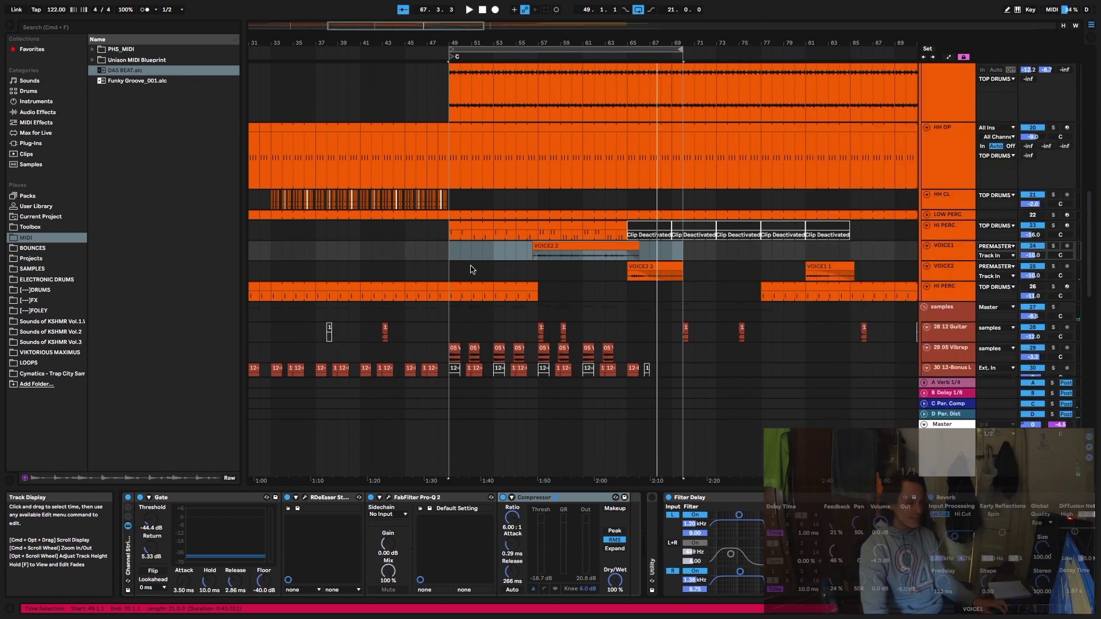
pyautogui.click(451, 271)
# - Select the HI PERC clip section starting at bar 77 and play the arrangement from there
pyautogui.scroll(-5, 552, 293)
pyautogui.scroll(10, 552, 293)
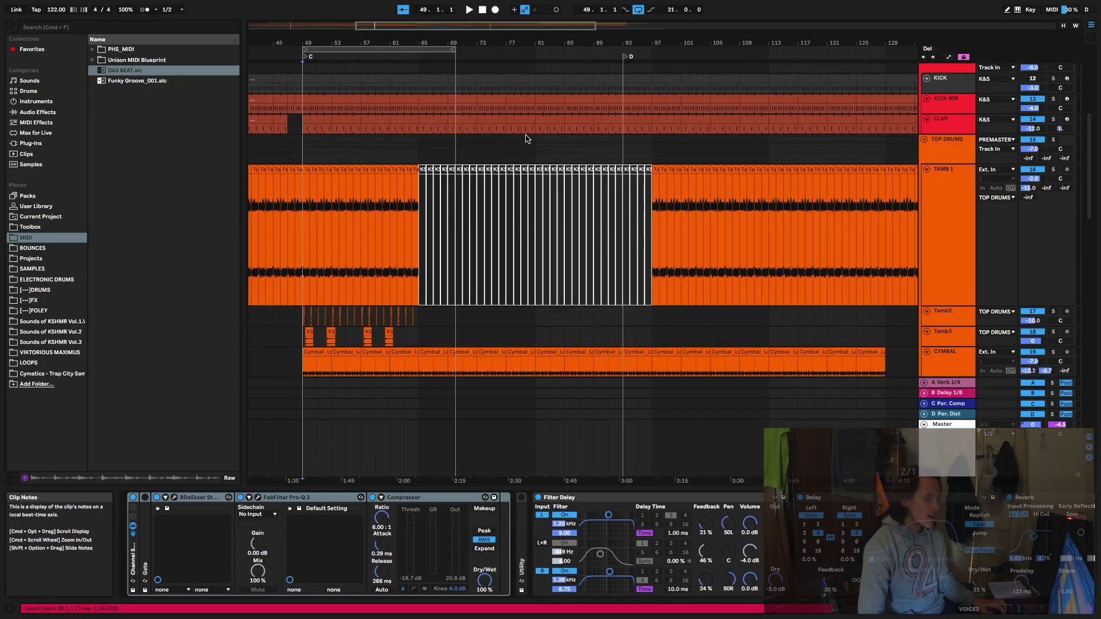
pyautogui.scroll(-5, 523, 140)
pyautogui.click(520, 326)
pyautogui.press('space')
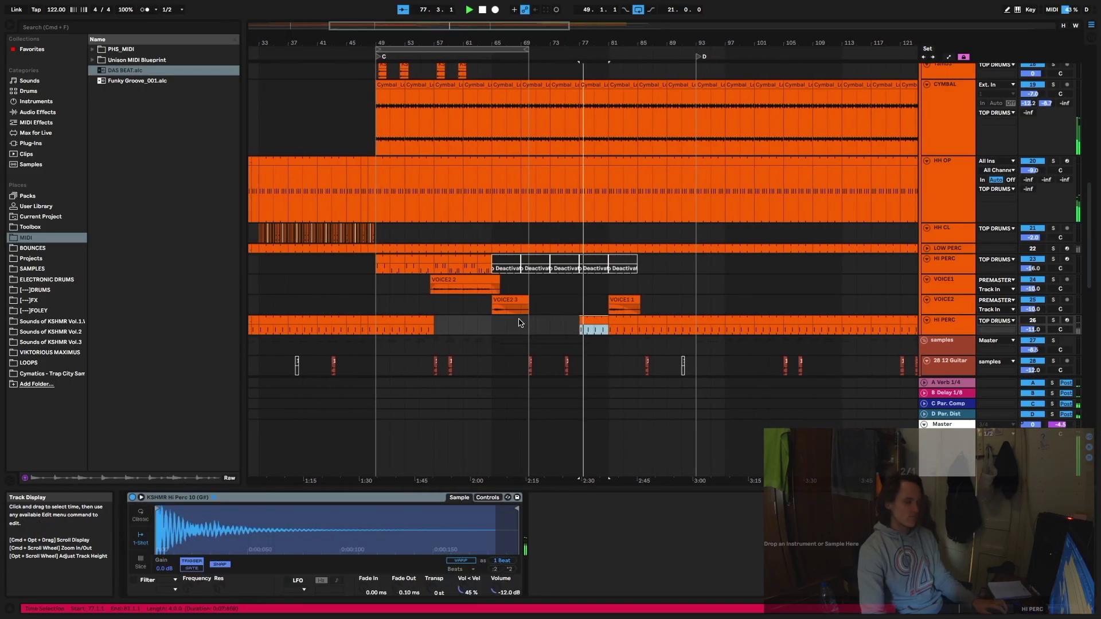
pyautogui.scroll(-1, 520, 323)
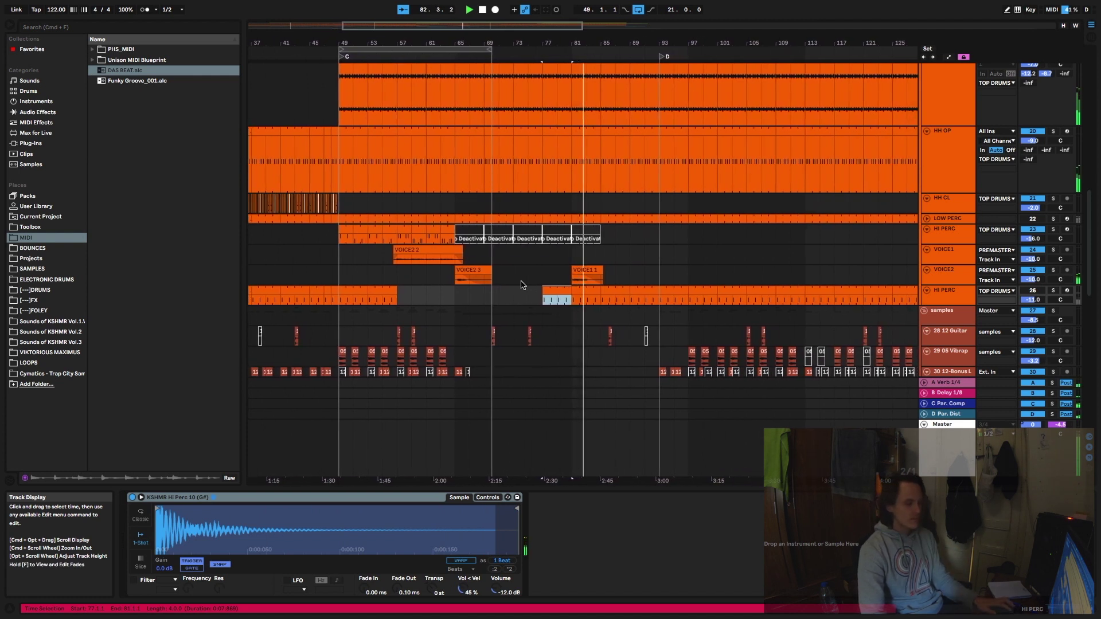
# - Audition the War_Horn_03_C clips on the IMPACT EXHAUST track in the FX/AD LIBS group from bar 87
pyautogui.scroll(-5, 527, 281)
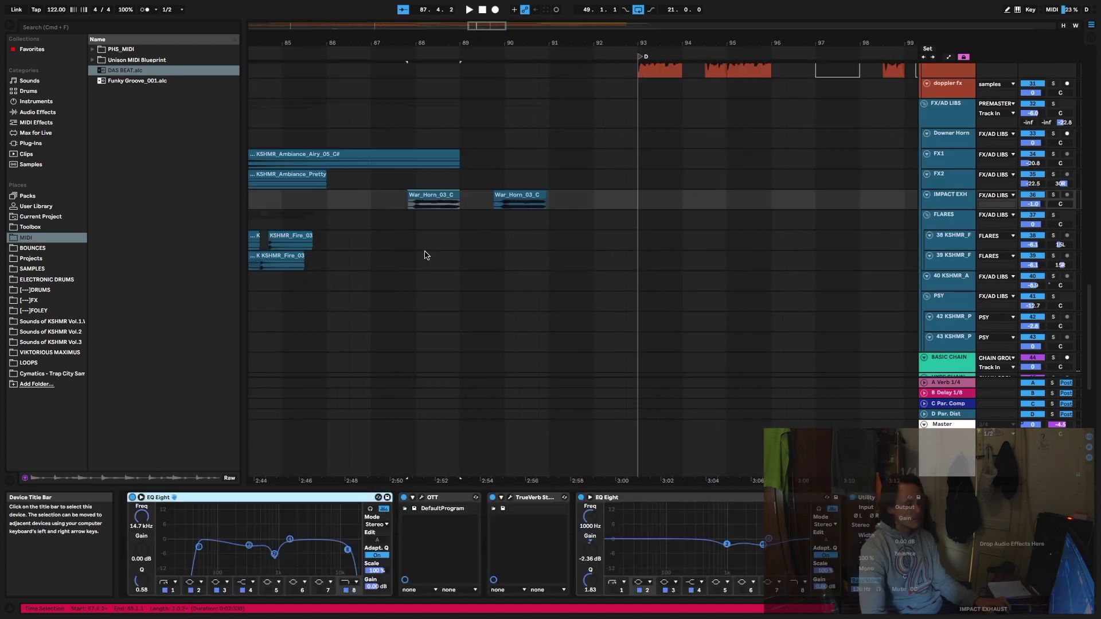
pyautogui.press('space')
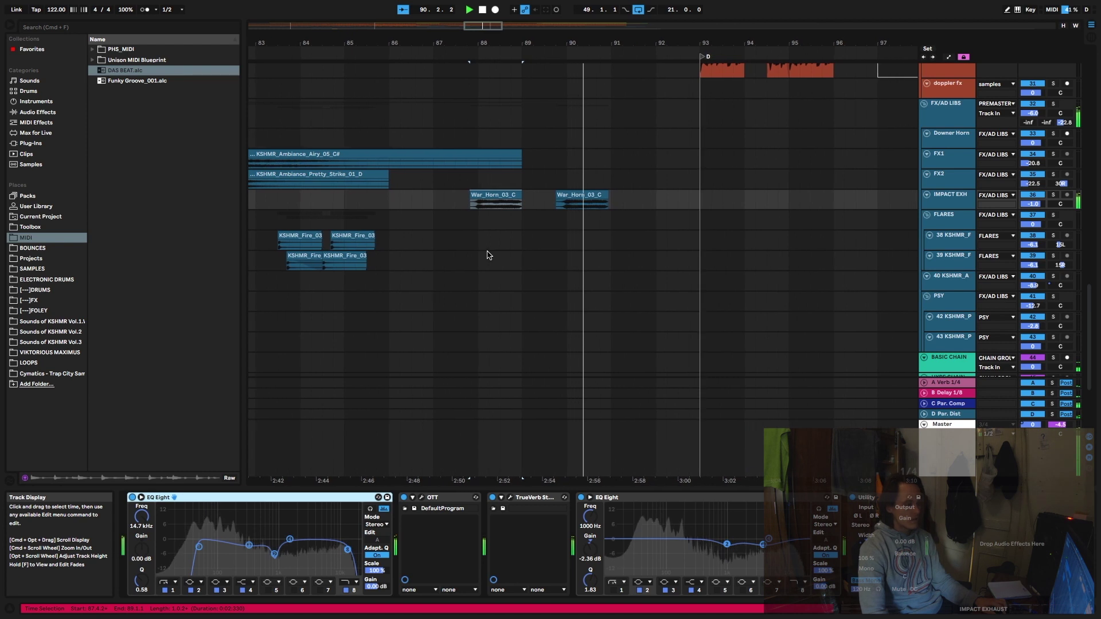
pyautogui.press('space')
pyautogui.scroll(-3, 523, 221)
pyautogui.scroll(8, 524, 221)
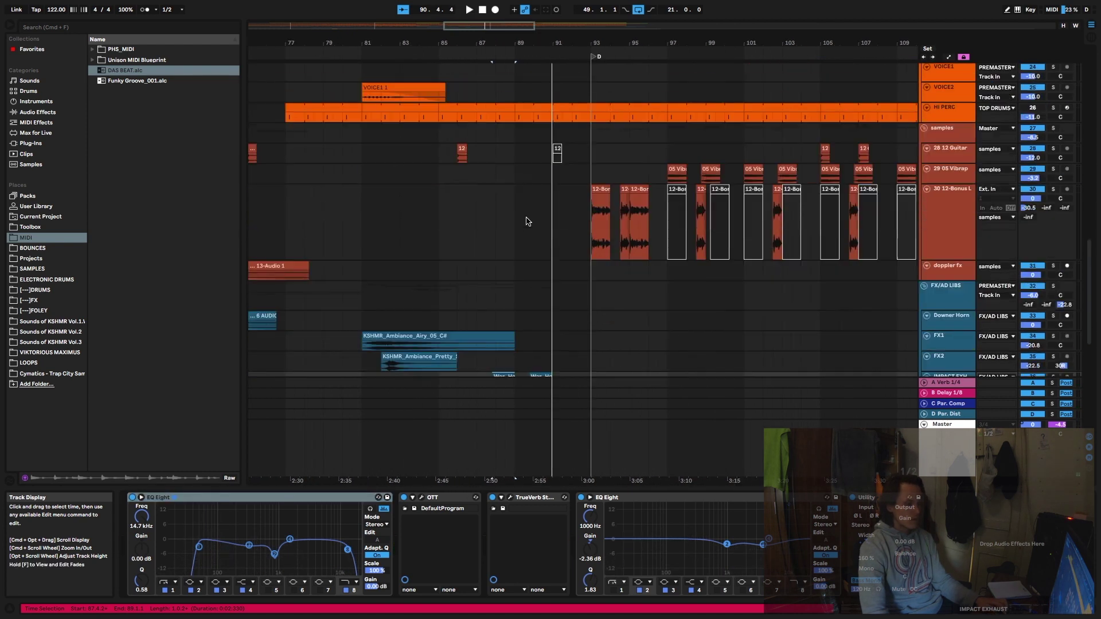
# - Play the arrangement from around bar 77, and again from bar 87 through the War_Horn clips on the IMPACT EXHAUST track
pyautogui.scroll(-3, 550, 37)
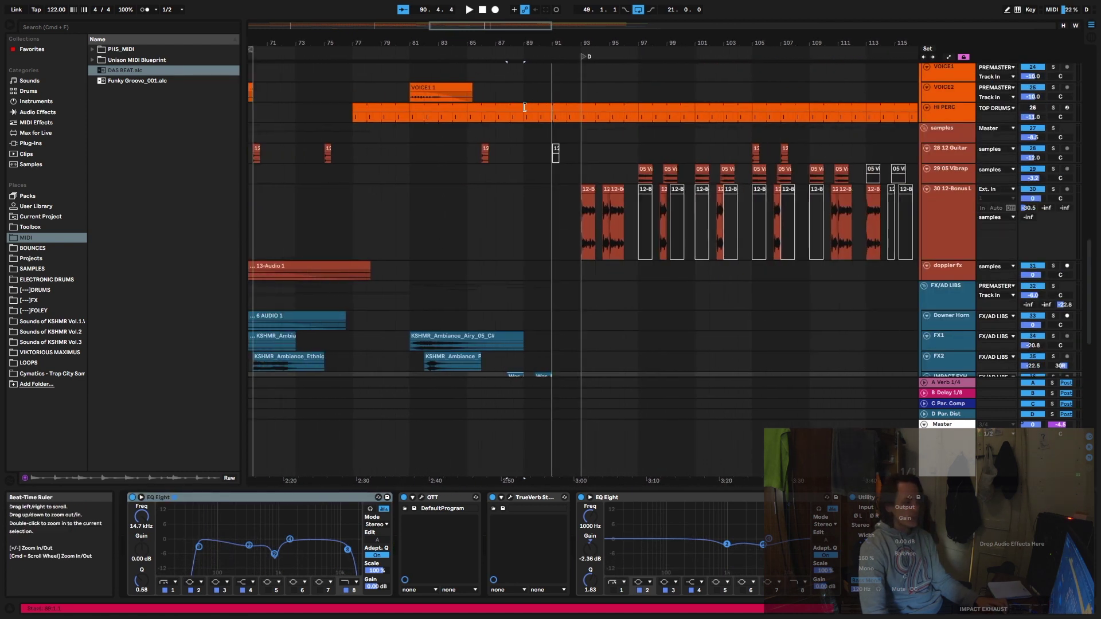
pyautogui.scroll(10, 523, 110)
pyautogui.scroll(-5, 399, 309)
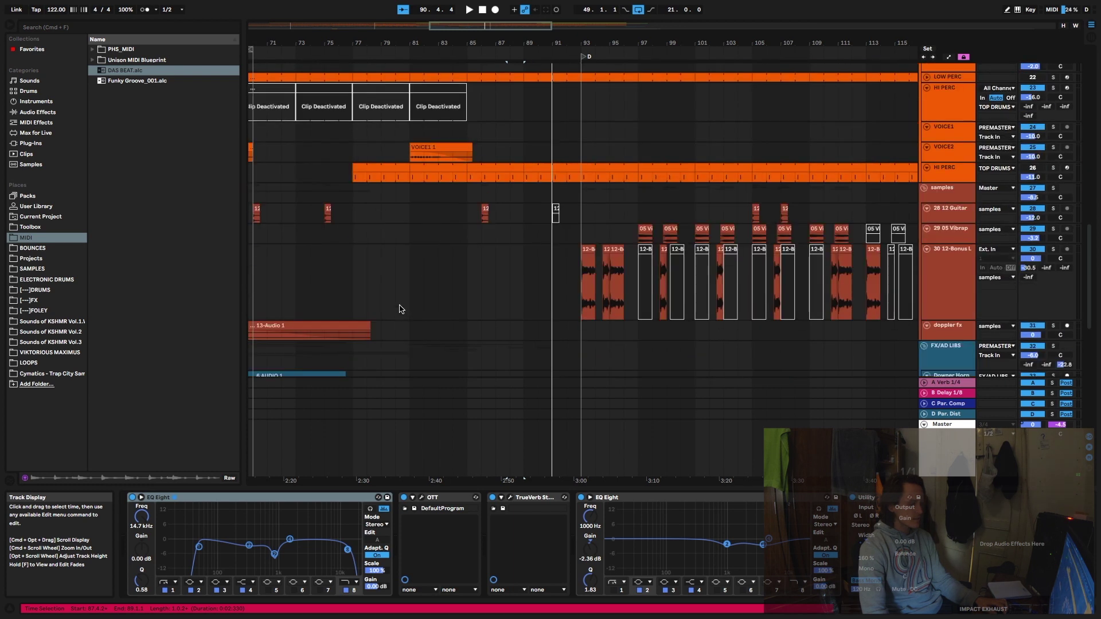
pyautogui.click(357, 261)
pyautogui.press('space')
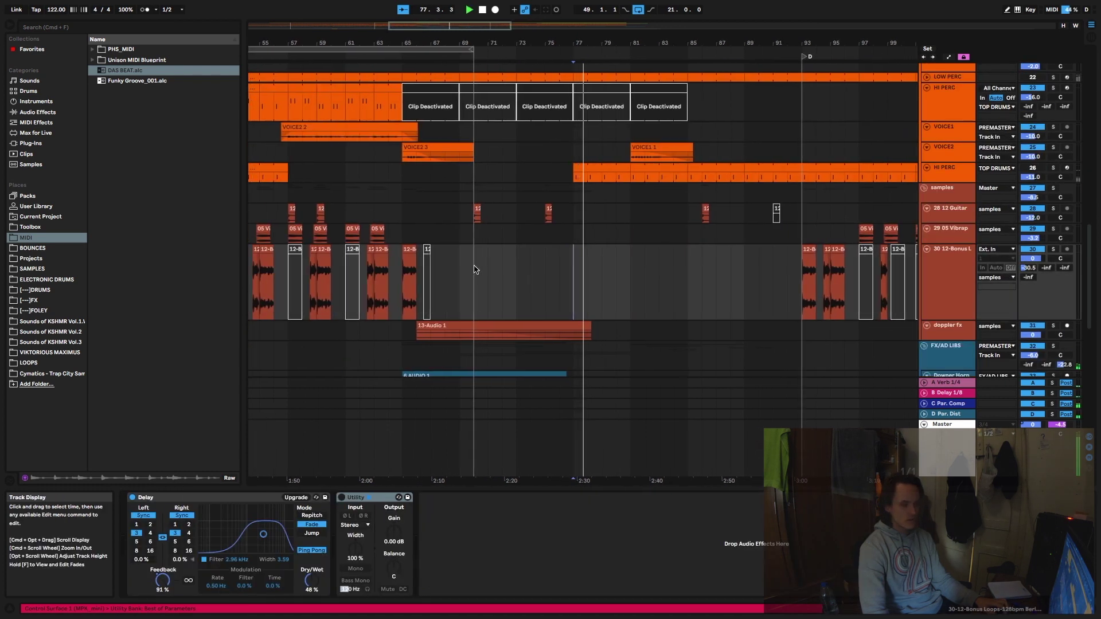
pyautogui.click(640, 253)
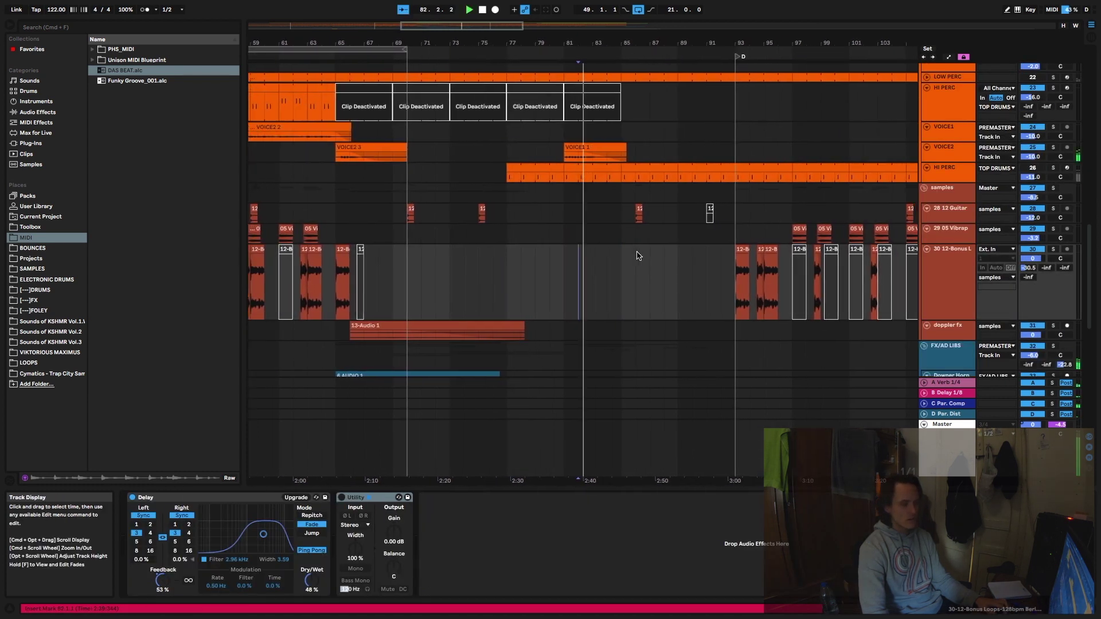
pyautogui.press('space')
pyautogui.scroll(-4, 655, 261)
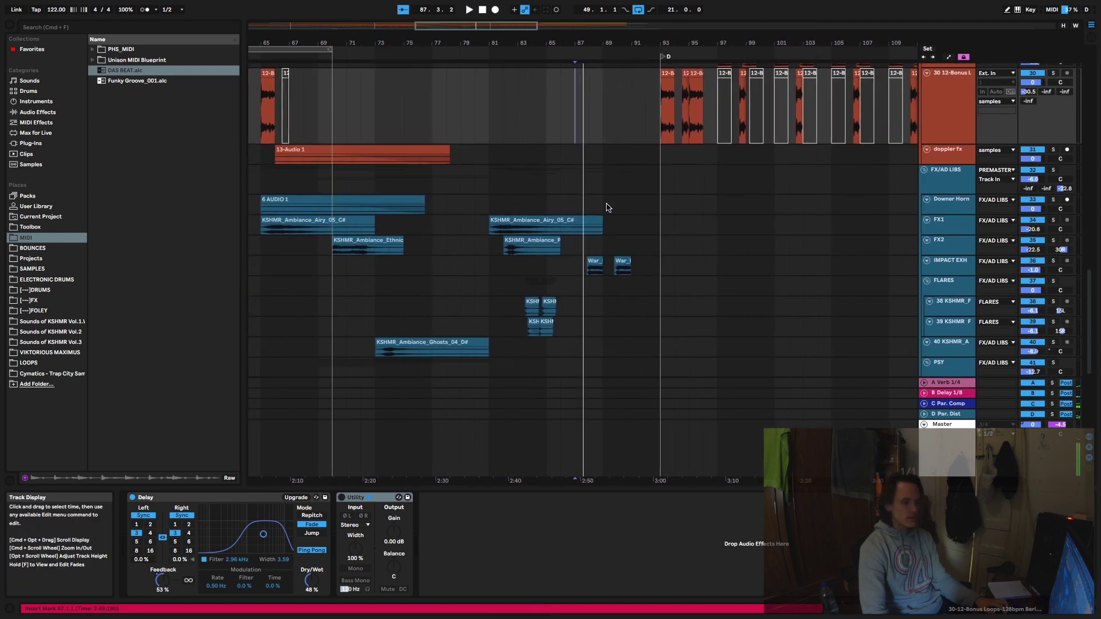
pyautogui.scroll(4, 659, 209)
pyautogui.scroll(-7, 837, 227)
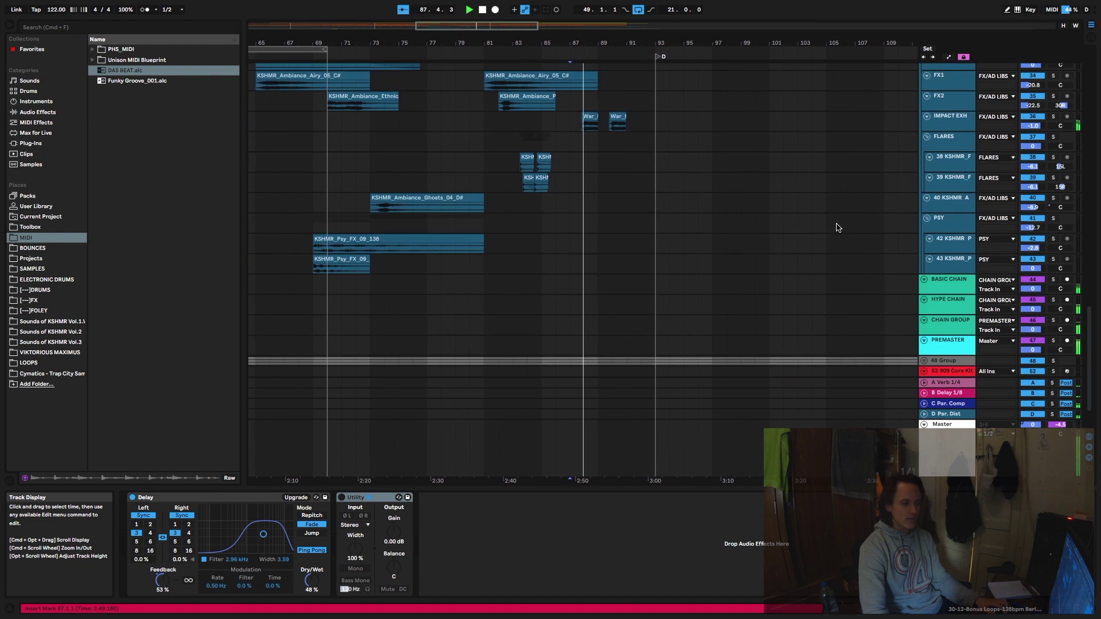
# - Inspect the IMPACT EXHAUST track's effects chain, view its OTT plug-in settings and hide the plug-in window
pyautogui.press('Down')
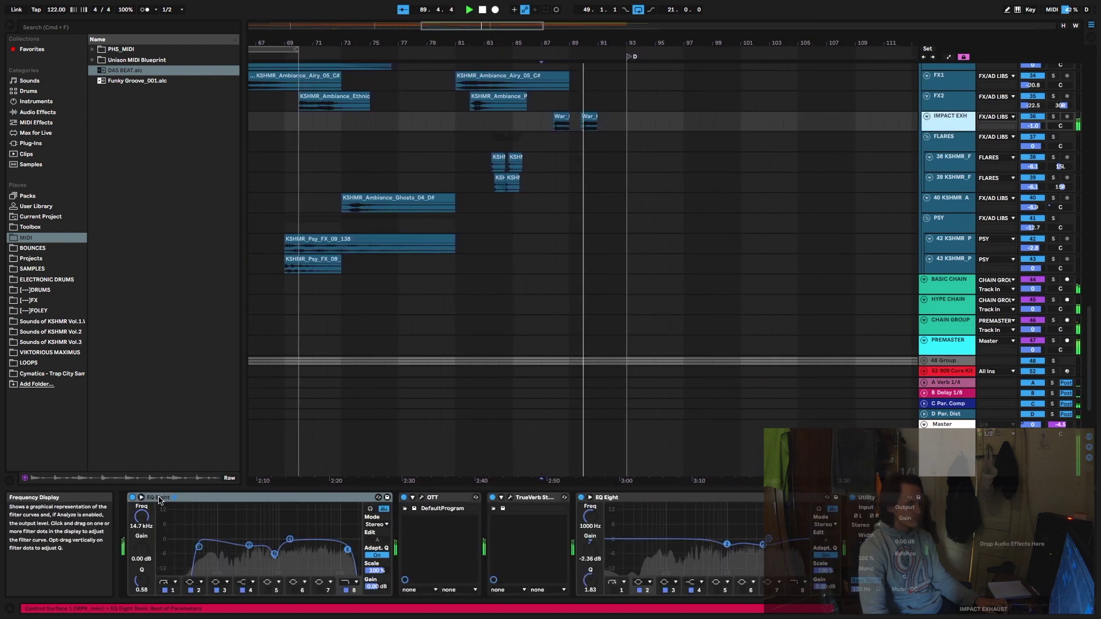
pyautogui.click(421, 497)
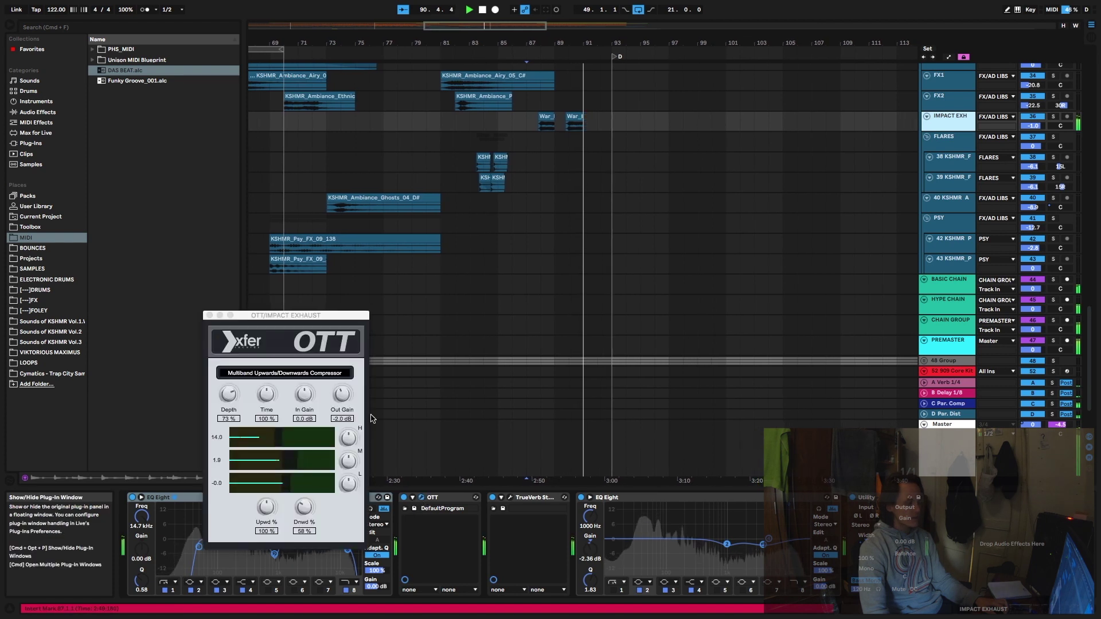
pyautogui.press('super+alt+p')
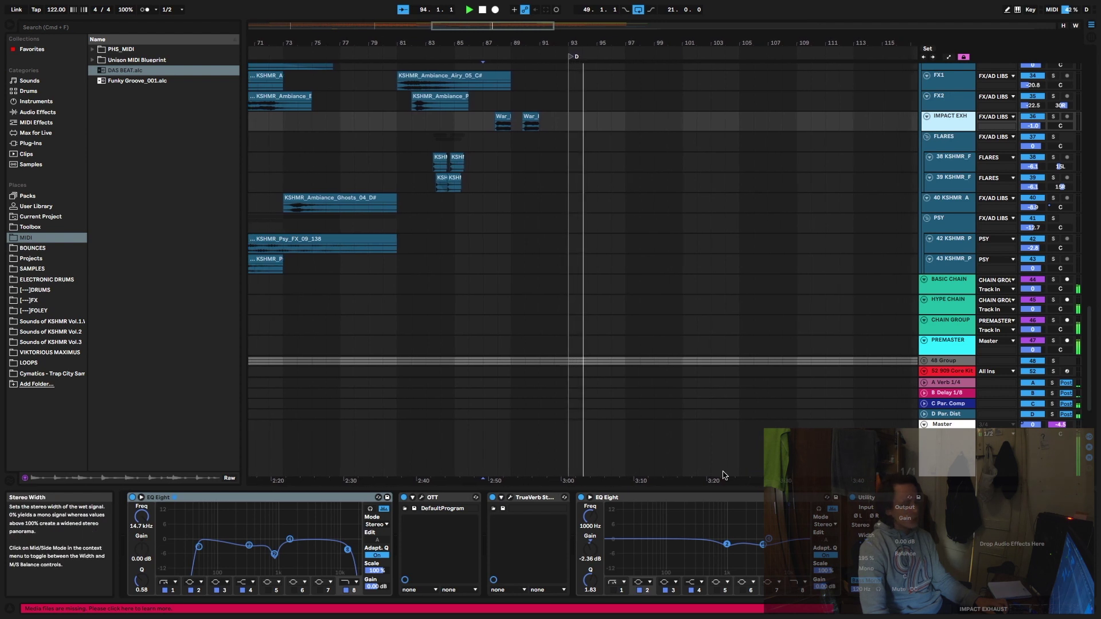
# - Show the IMPACT EXHAUST track's Utility Stereo Width automation, enlarge the track's height and stop playback
pyautogui.press('a')
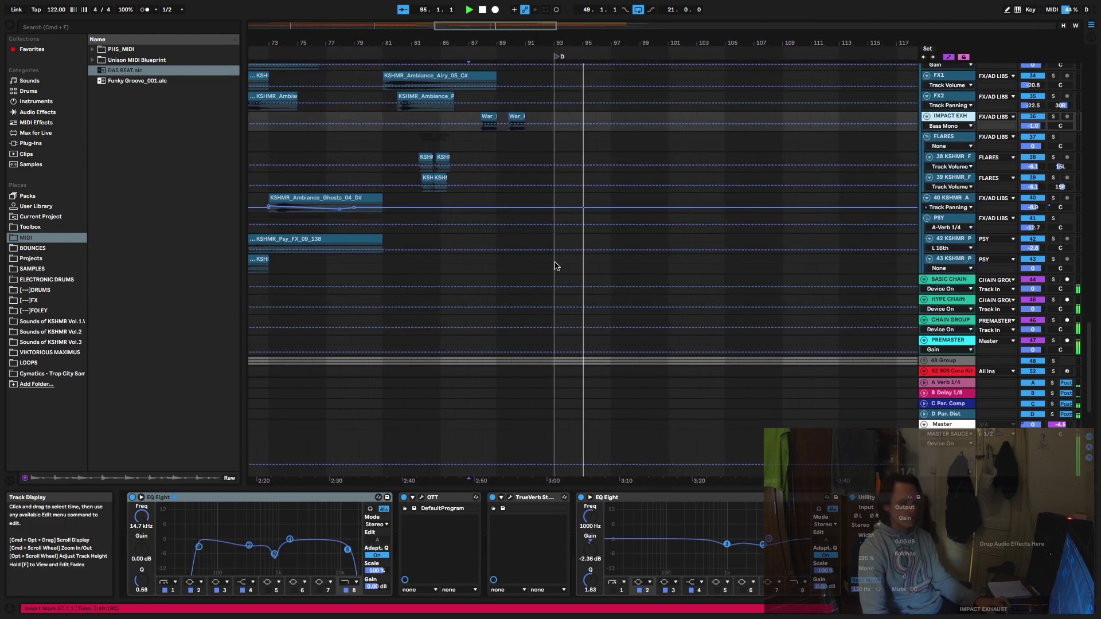
pyautogui.click(865, 545)
pyautogui.moveTo(955, 132); pyautogui.dragTo(955, 225)
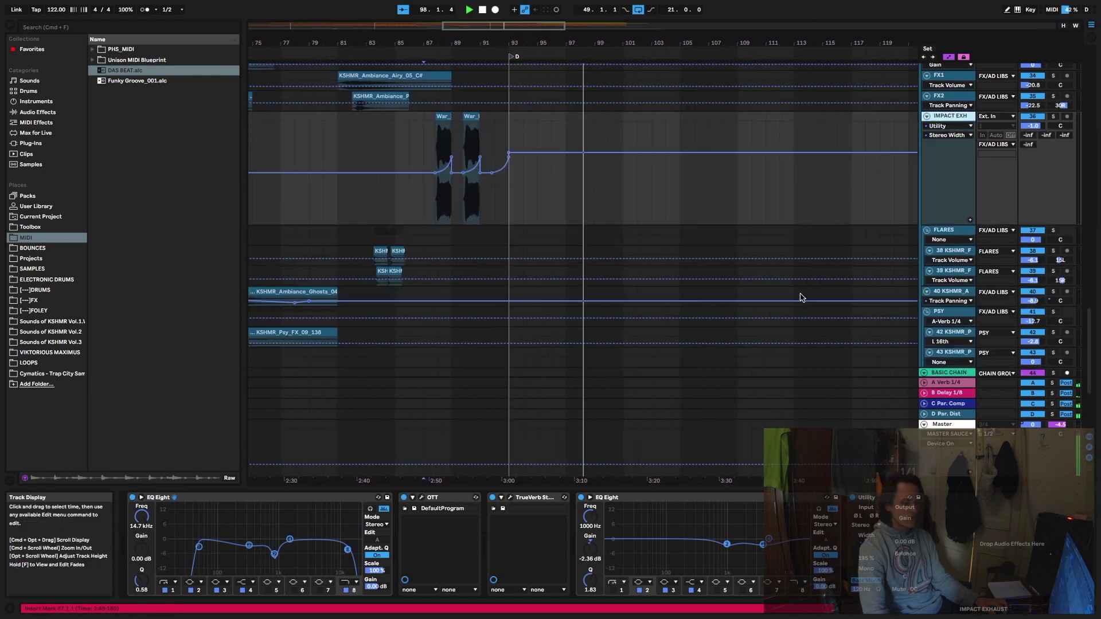
pyautogui.press('space')
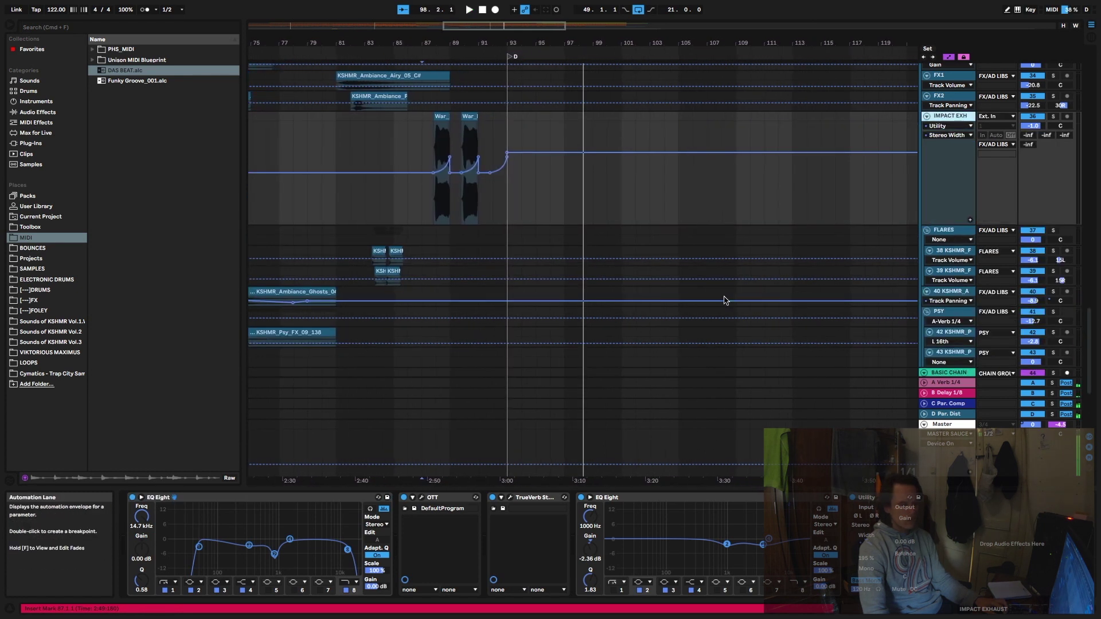
# - Examine the Stereo Width curve around the two War_Horn_03_C clips up close and hide the automation lanes
pyautogui.click(381, 204)
pyautogui.press('a')
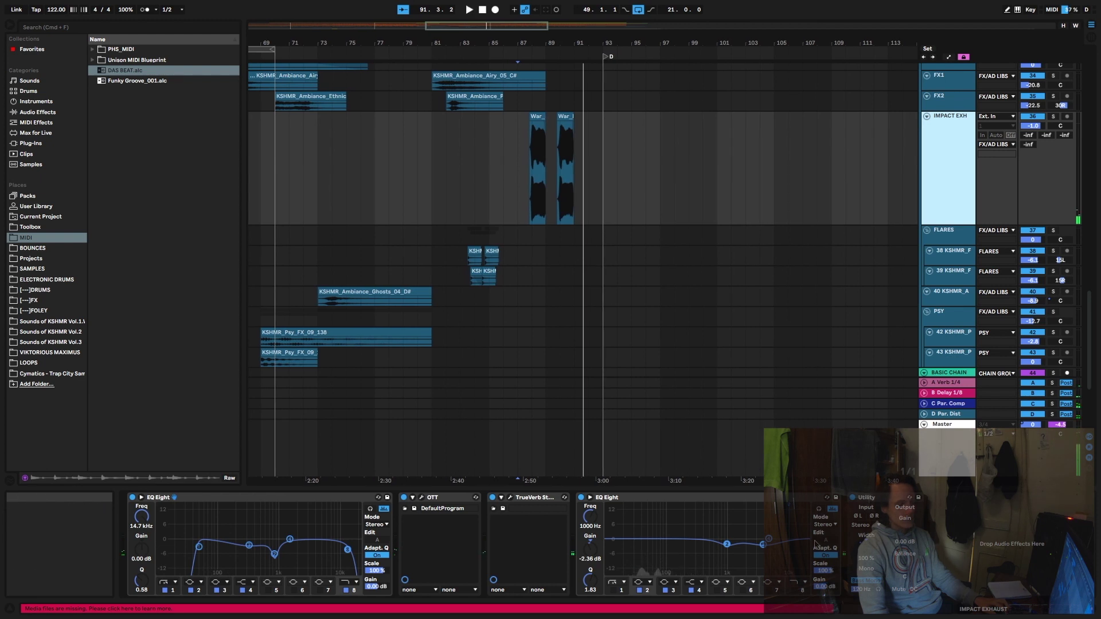
pyautogui.press('a')
pyautogui.moveTo(594, 480); pyautogui.dragTo(593, 505)
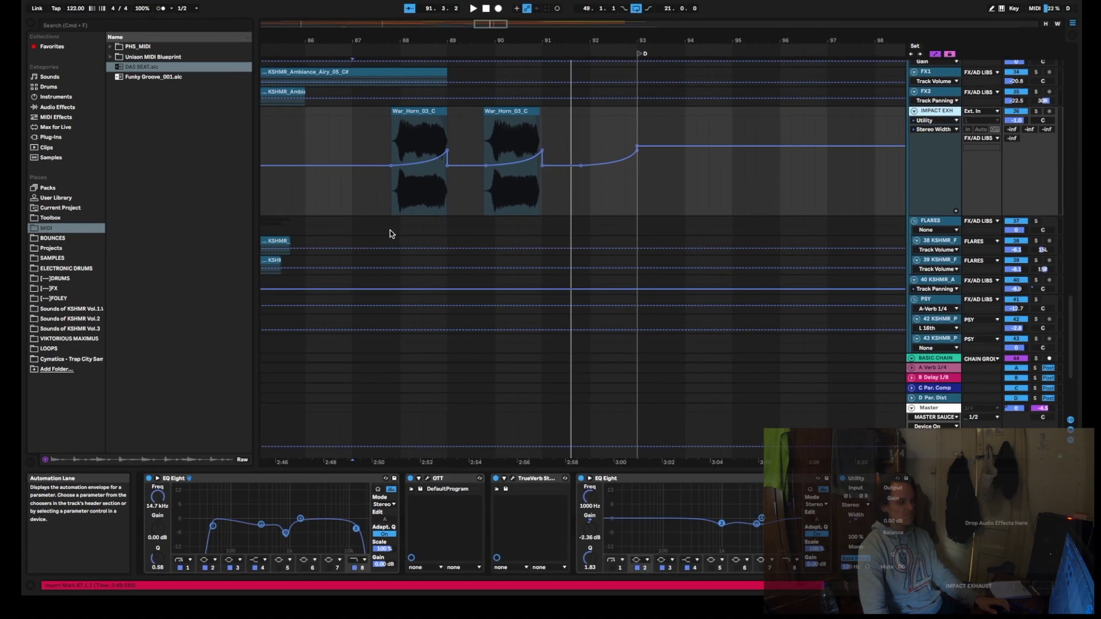
pyautogui.press('a')
# - Solo the Horn track in the MID STUFF group and play its 3-Kontakt clip from bar 113
pyautogui.moveTo(538, 39); pyautogui.dragTo(539, 14)
pyautogui.scroll(10, 700, 216)
pyautogui.click(700, 216)
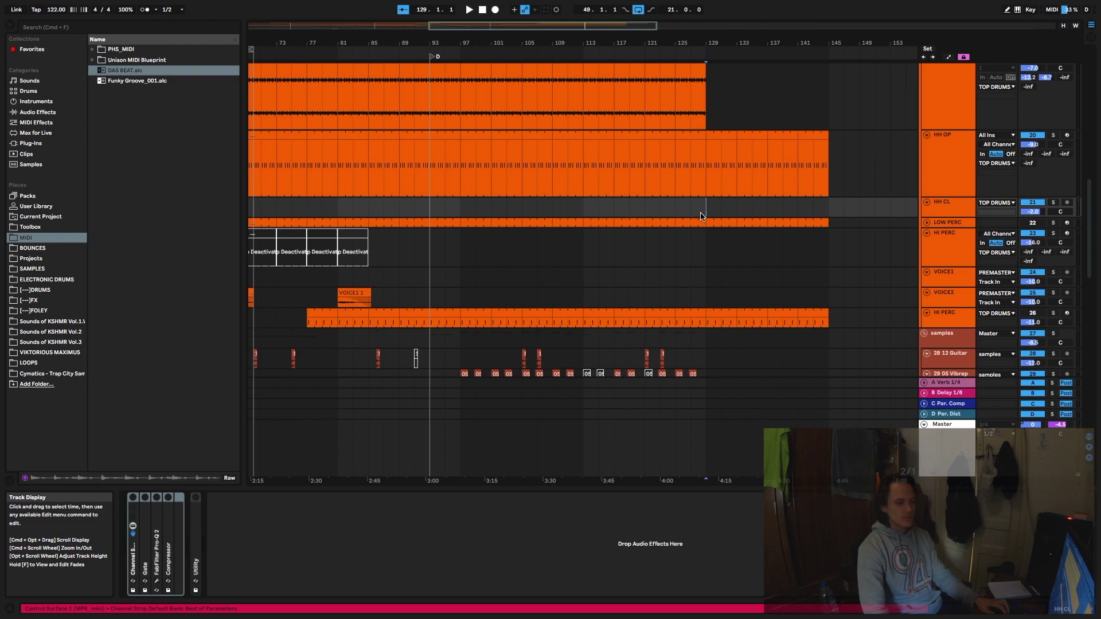
pyautogui.scroll(5, 614, 174)
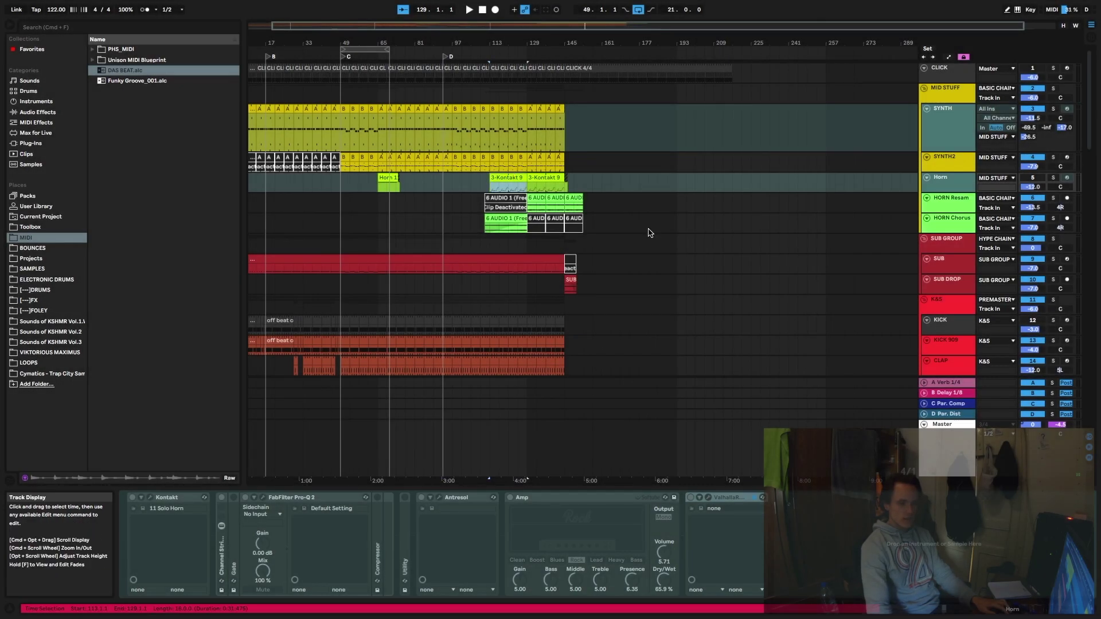
pyautogui.click(927, 185)
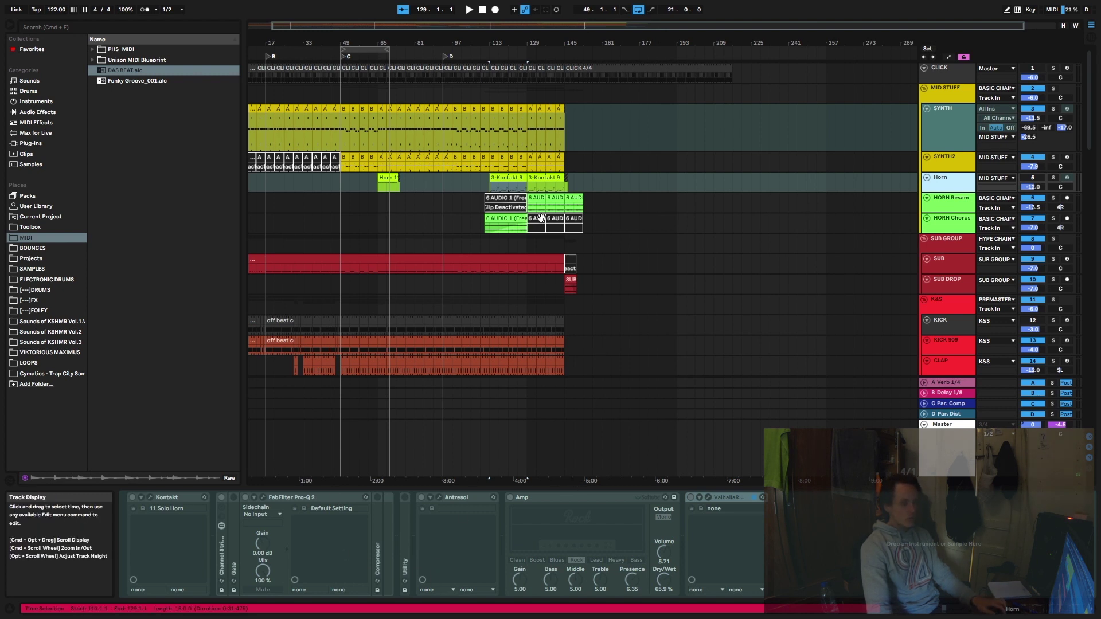
pyautogui.press('s')
pyautogui.press('space')
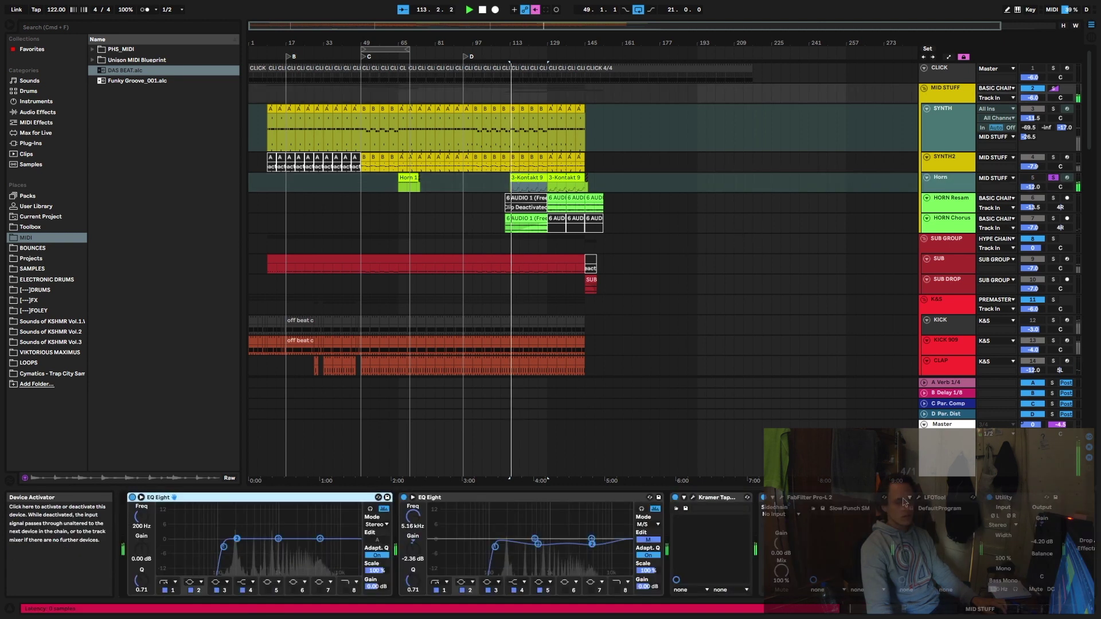
pyautogui.press('space')
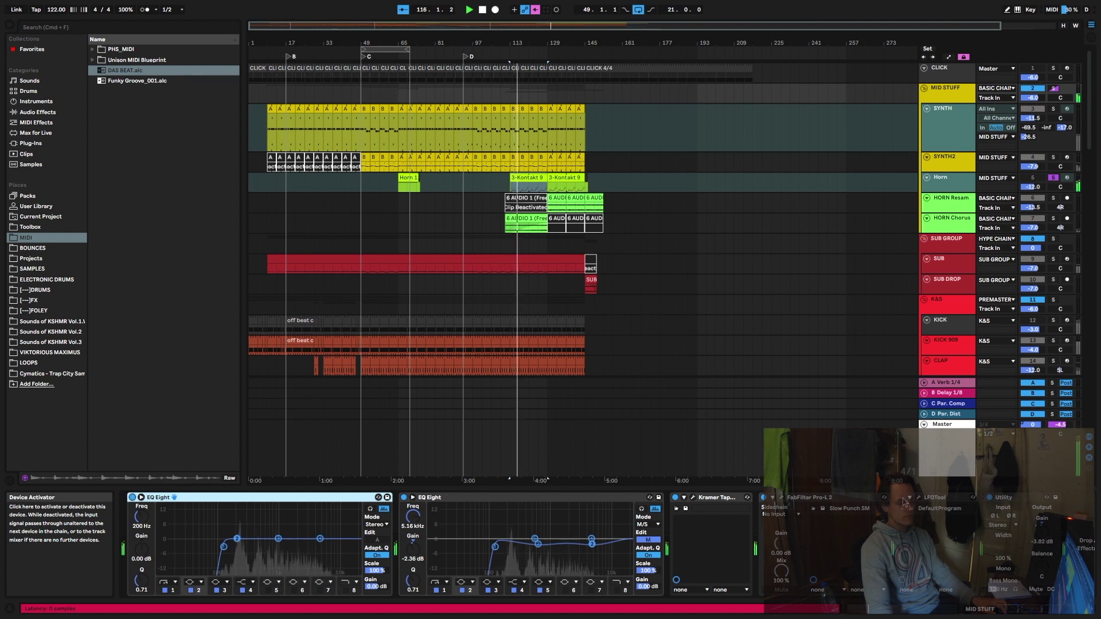
pyautogui.press('space')
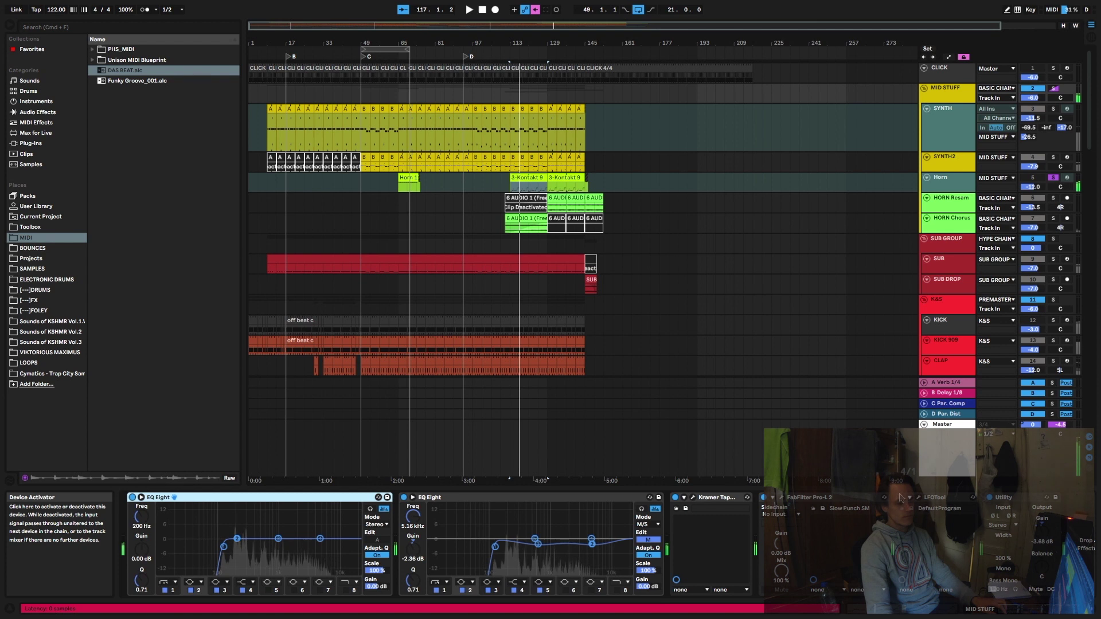
# - Solo the HORN Resample track, play its clip from bar 129 and inspect the Downsample setting on its Redux
pyautogui.click(891, 206)
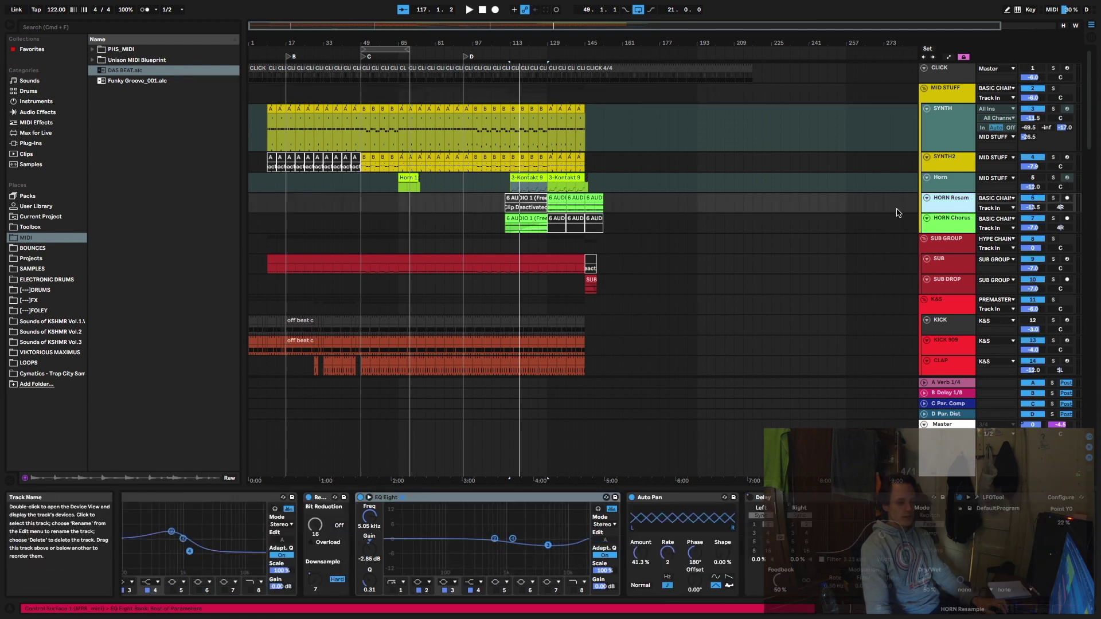
pyautogui.click(564, 208)
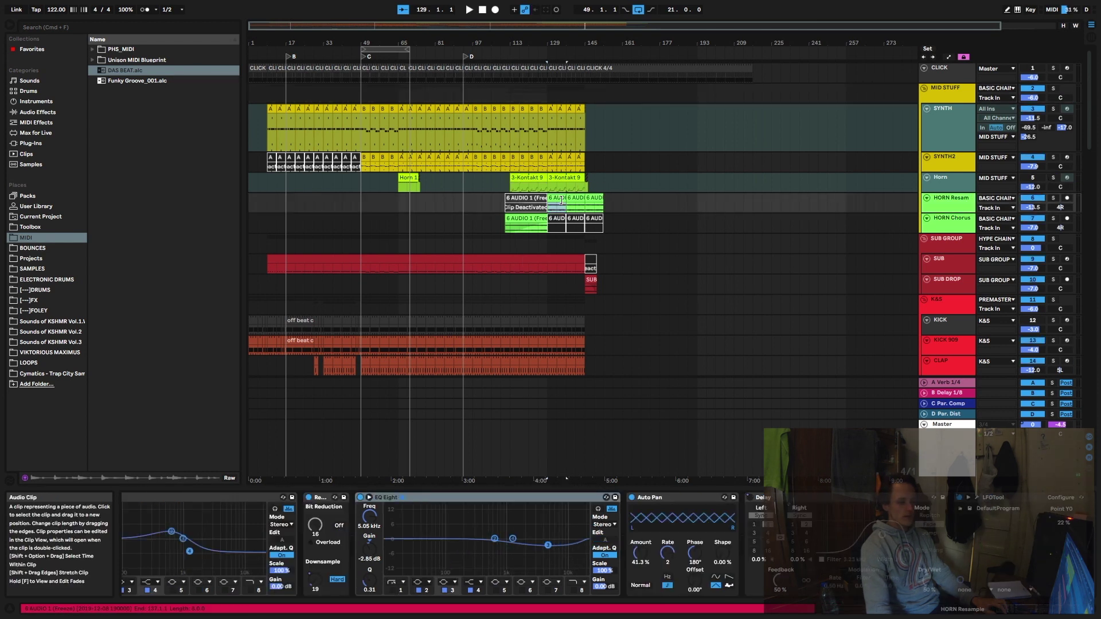
pyautogui.press('space')
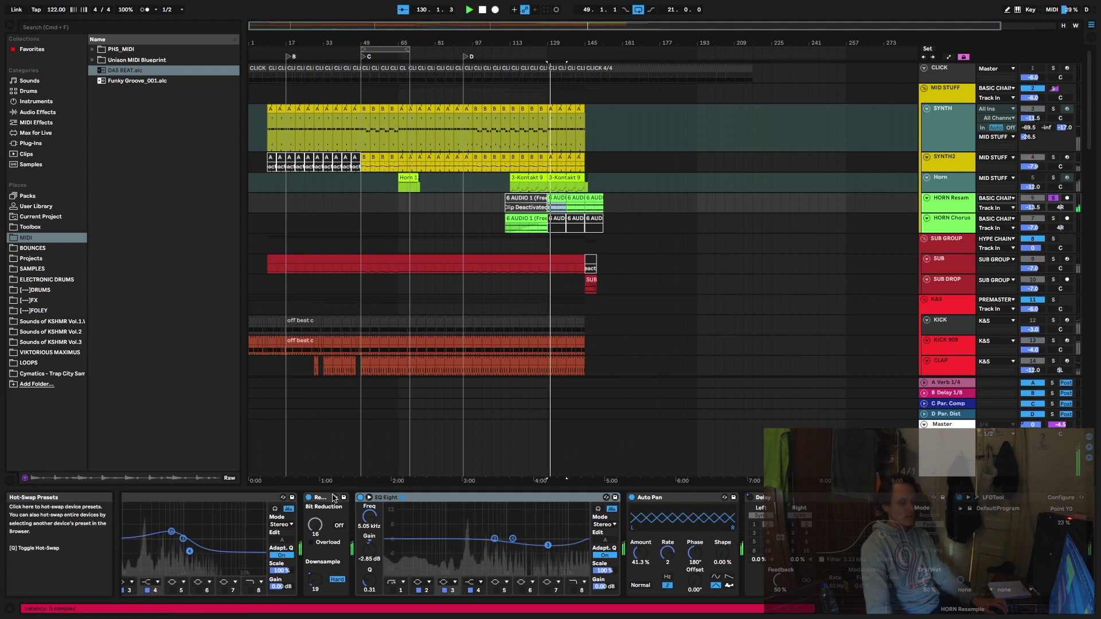
pyautogui.click(326, 557)
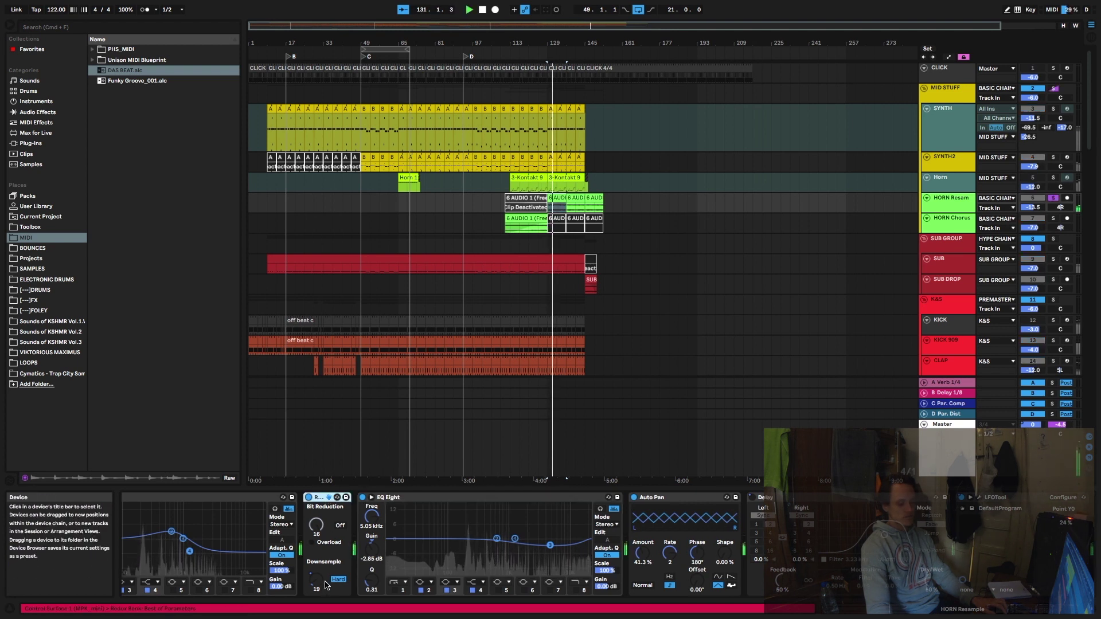
pyautogui.press('s')
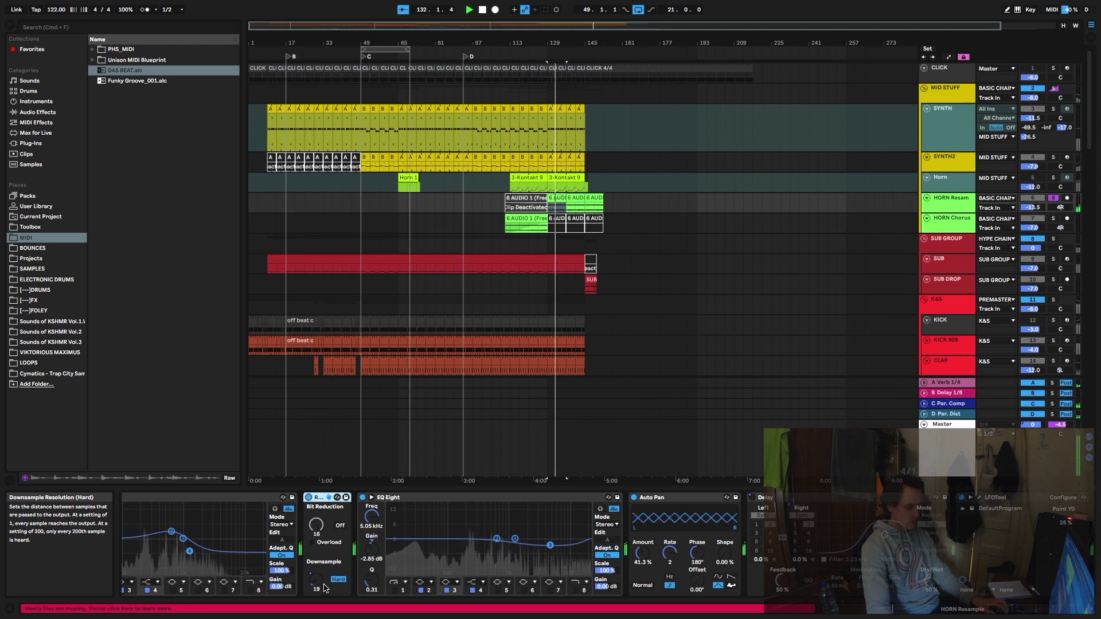
pyautogui.press('a')
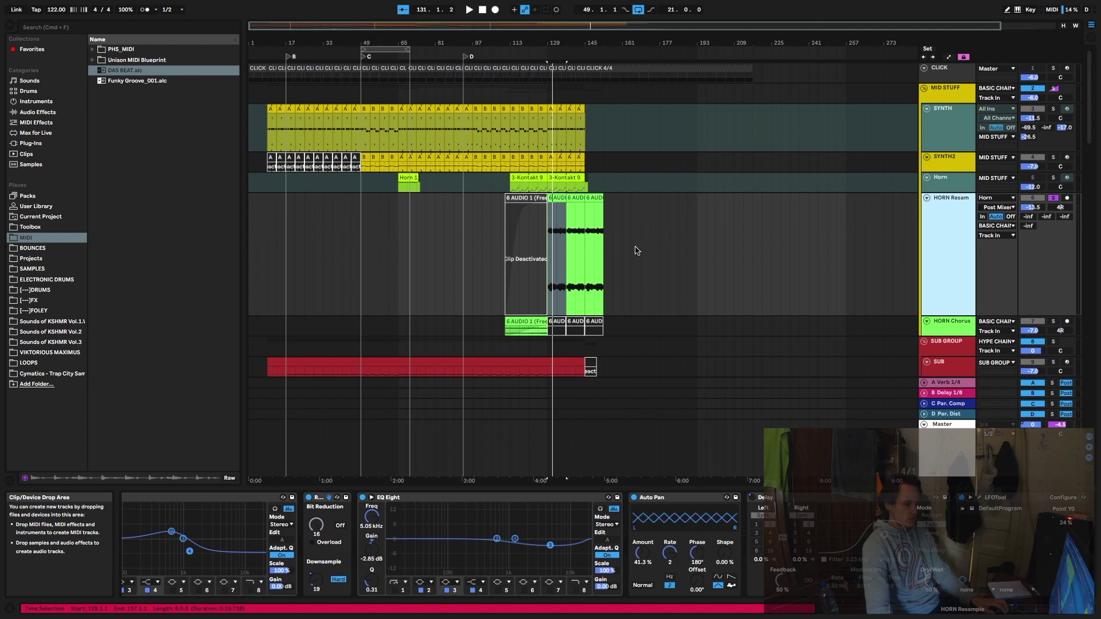
# - Enlarge the HORN Chorus track's height and select its first audio clip to show the fade-in
pyautogui.click(532, 321)
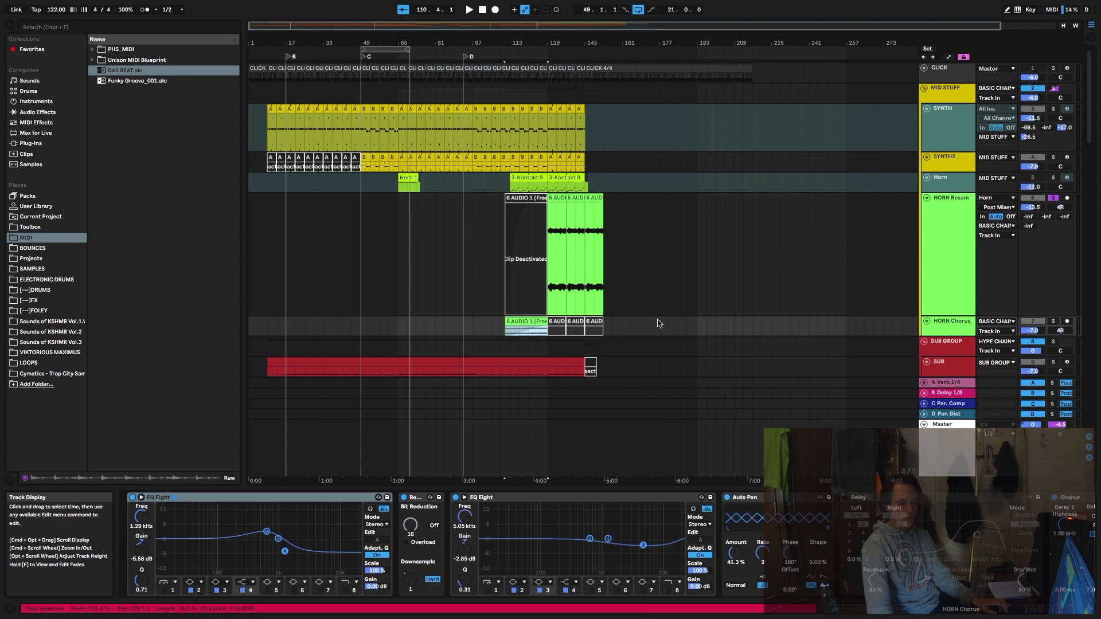
pyautogui.moveTo(947, 346); pyautogui.dragTo(940, 404)
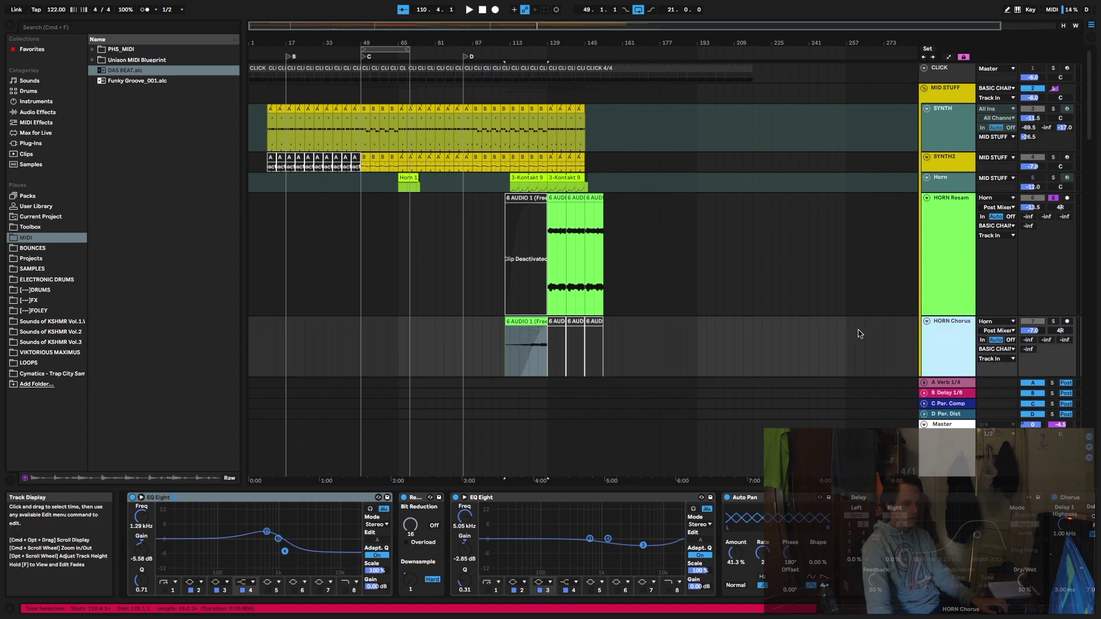
pyautogui.scroll(-2, 858, 332)
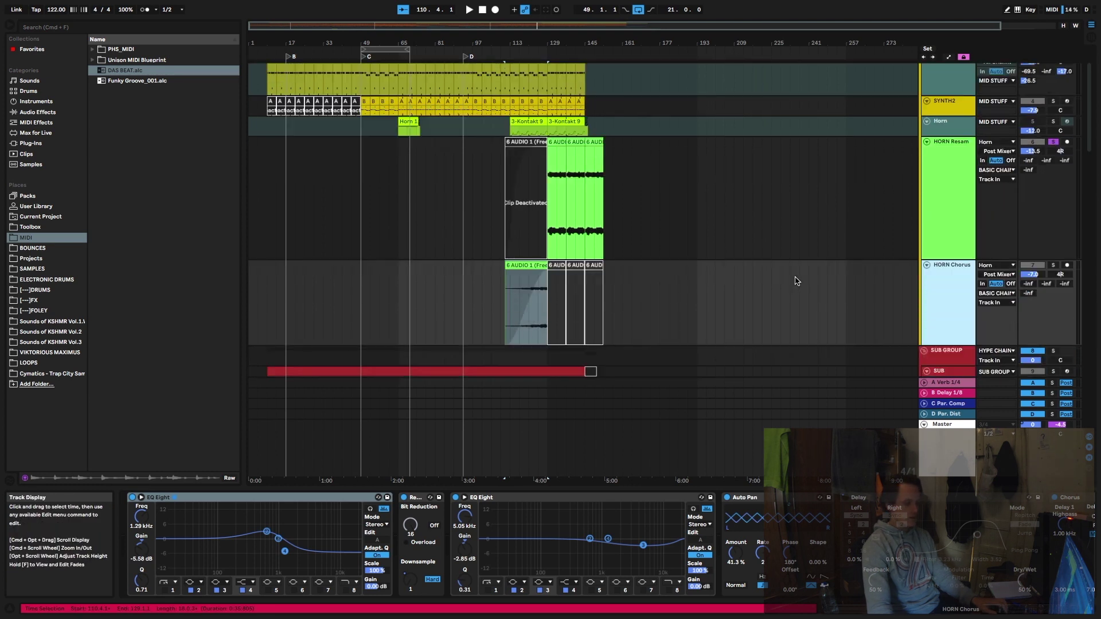
pyautogui.click(523, 264)
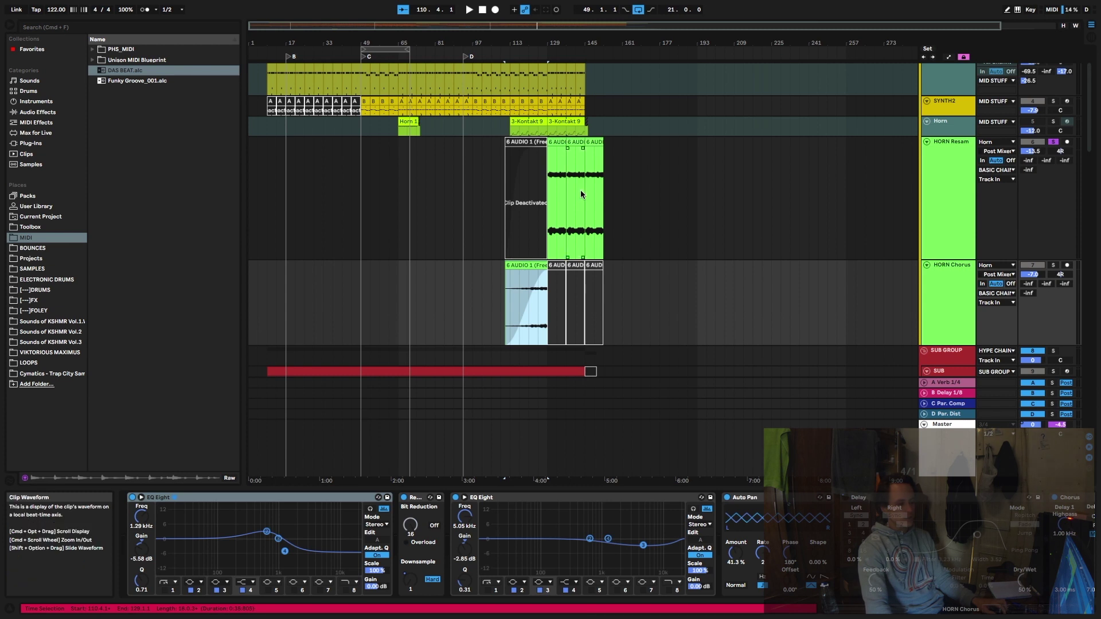
# - Compare the HORN Resample and HORN Chorus clips, and play the soloed HORN Chorus clip up to its end section
pyautogui.click(558, 142)
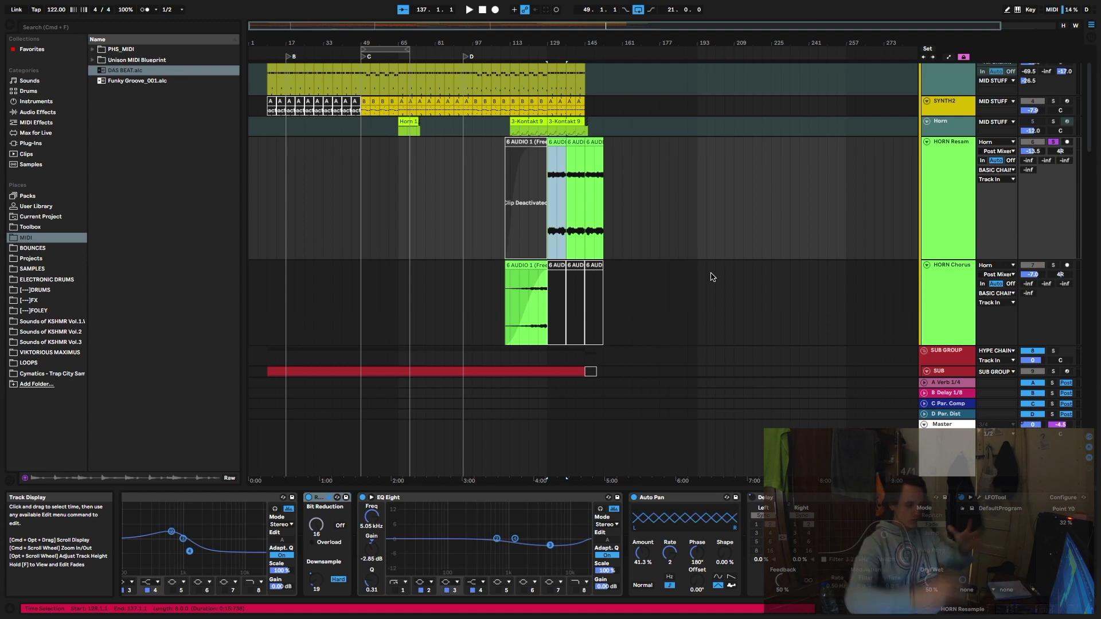
pyautogui.click(527, 264)
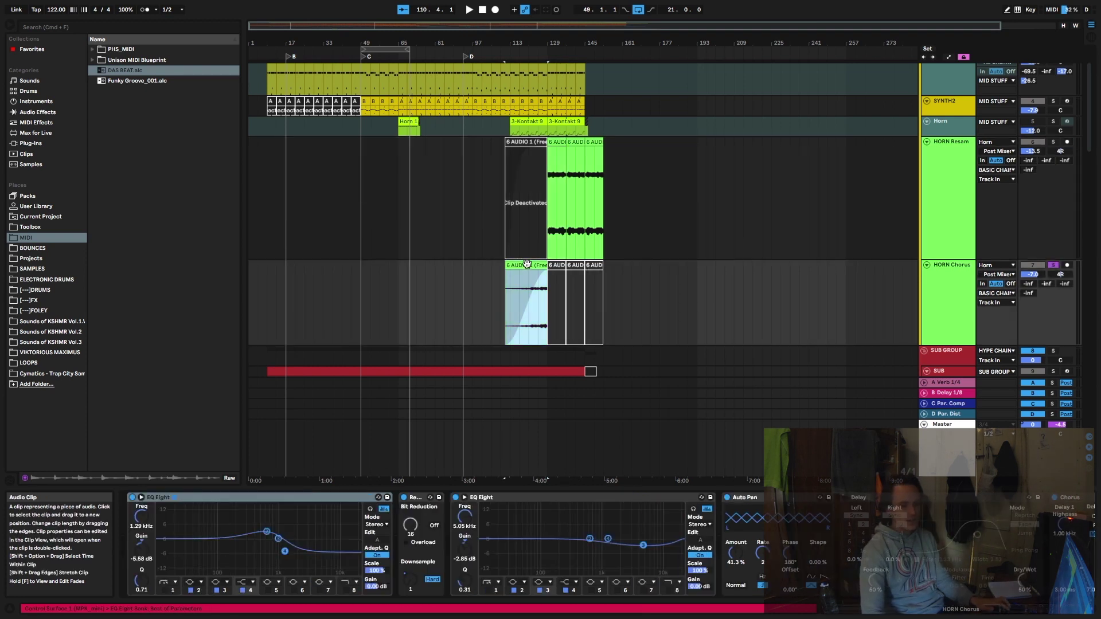
pyautogui.click(531, 308)
pyautogui.press('space')
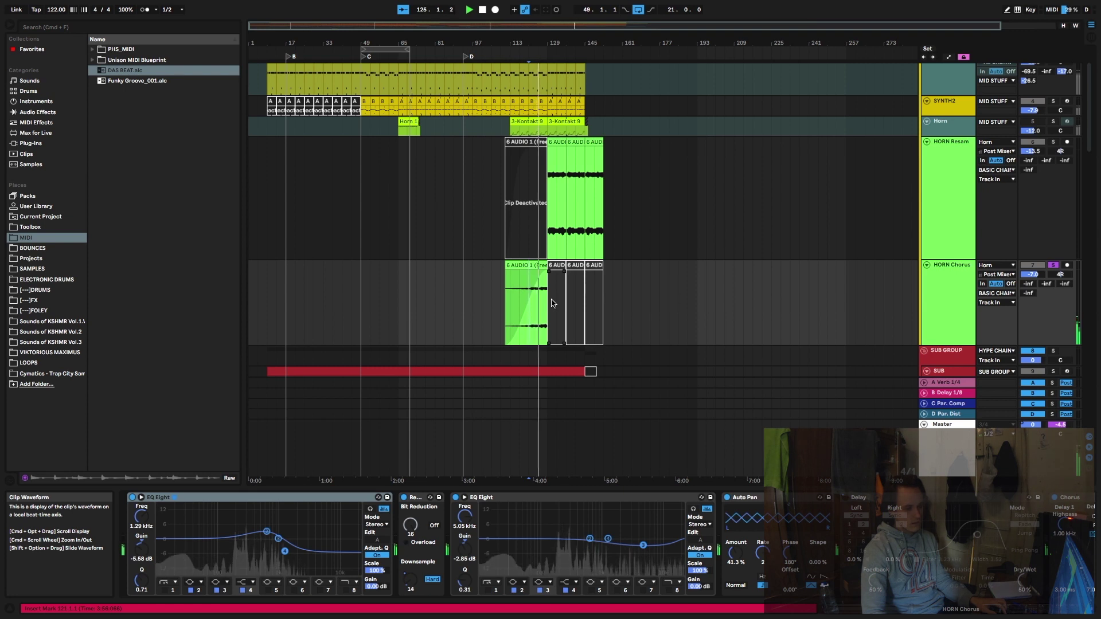
pyautogui.press('space')
# - Select the HORN Chorus device chain from the first EQ Eight onward, bypass it and play the full mix
pyautogui.click(174, 498)
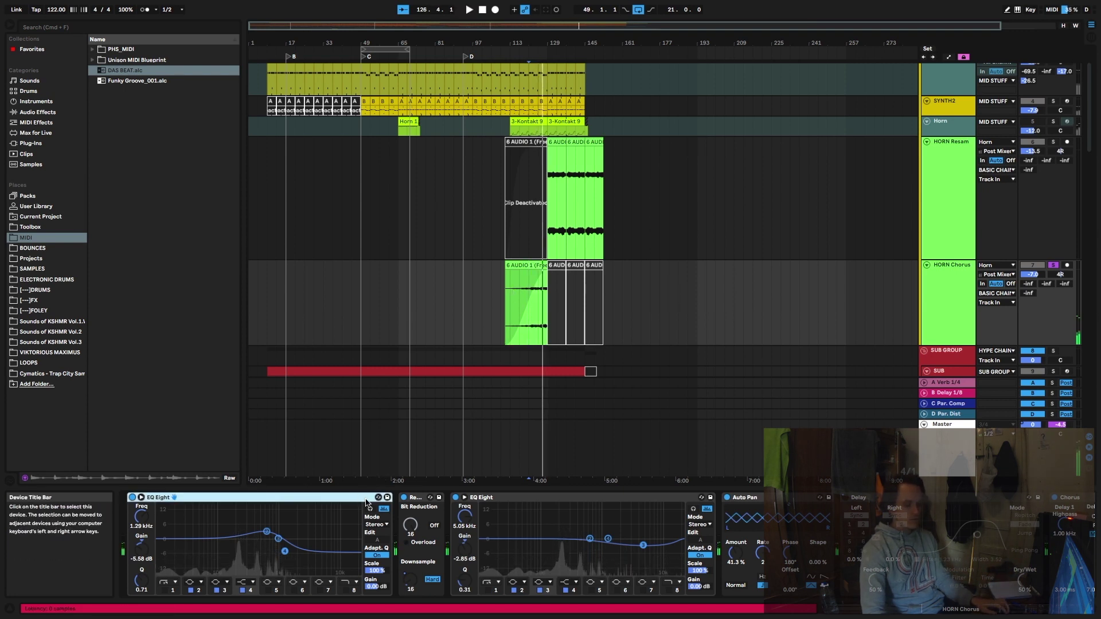
pyautogui.keyDown('shift'); pyautogui.click(1078, 497); pyautogui.keyUp('shift')
pyautogui.press('space')
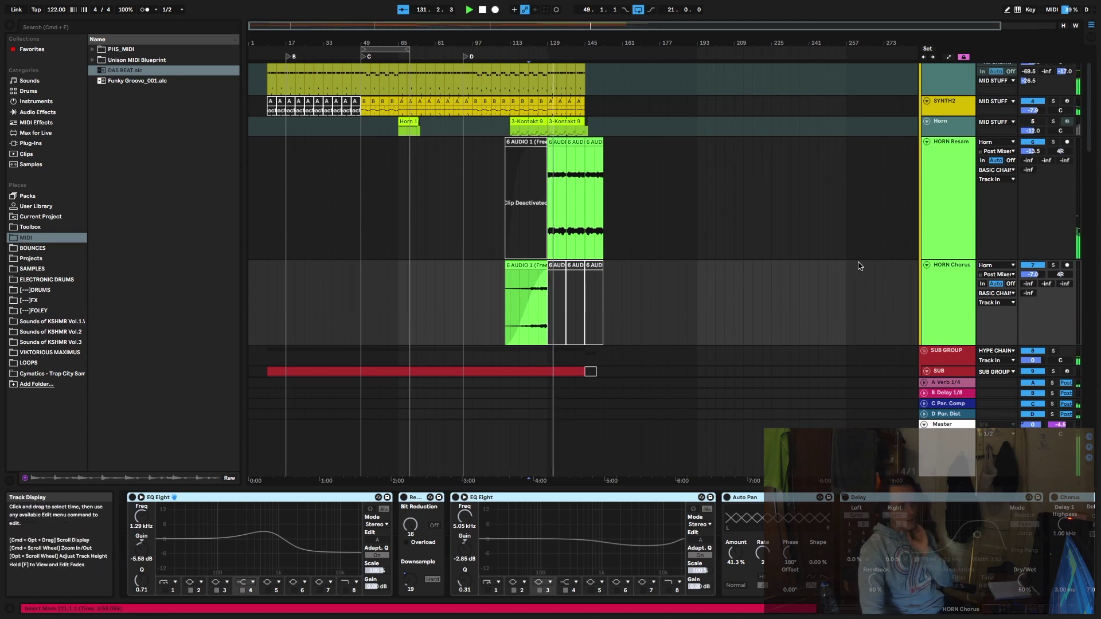
# - Select the HORN Resample clip at bar 129 and look over the arrangement's tracks down to PREMASTER during playback
pyautogui.click(957, 177)
pyautogui.click(556, 195)
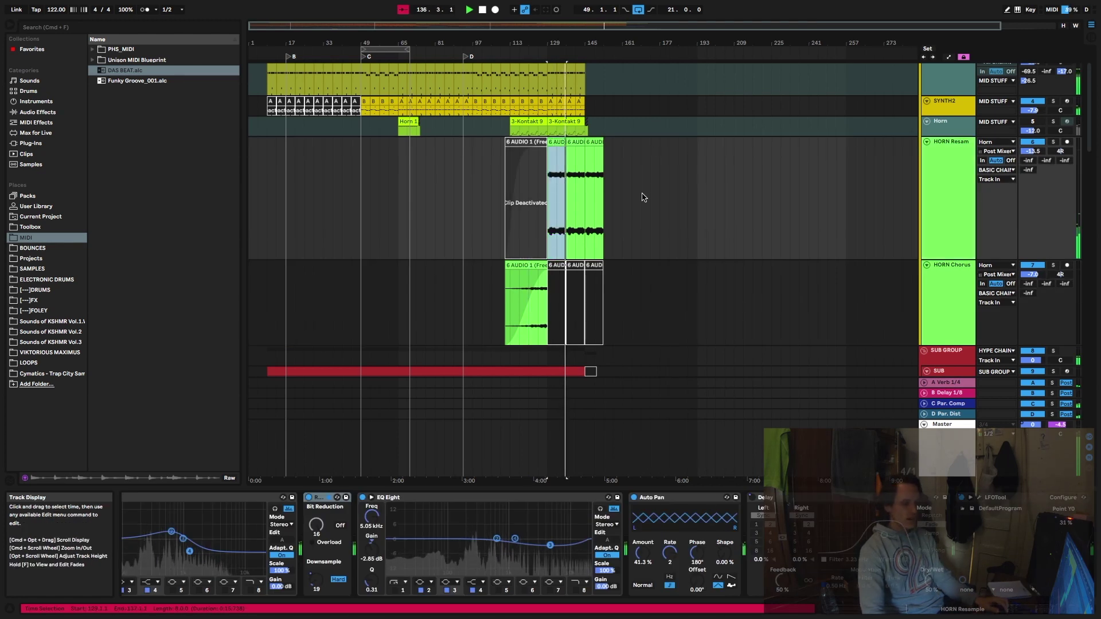
pyautogui.scroll(-5, 643, 197)
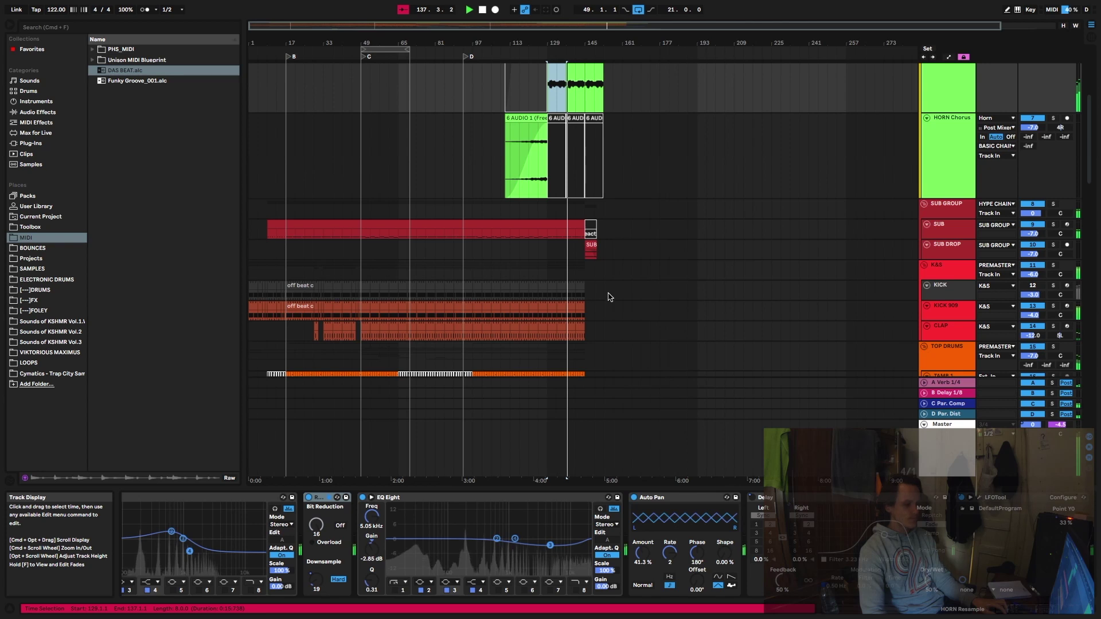
pyautogui.scroll(-4, 634, 248)
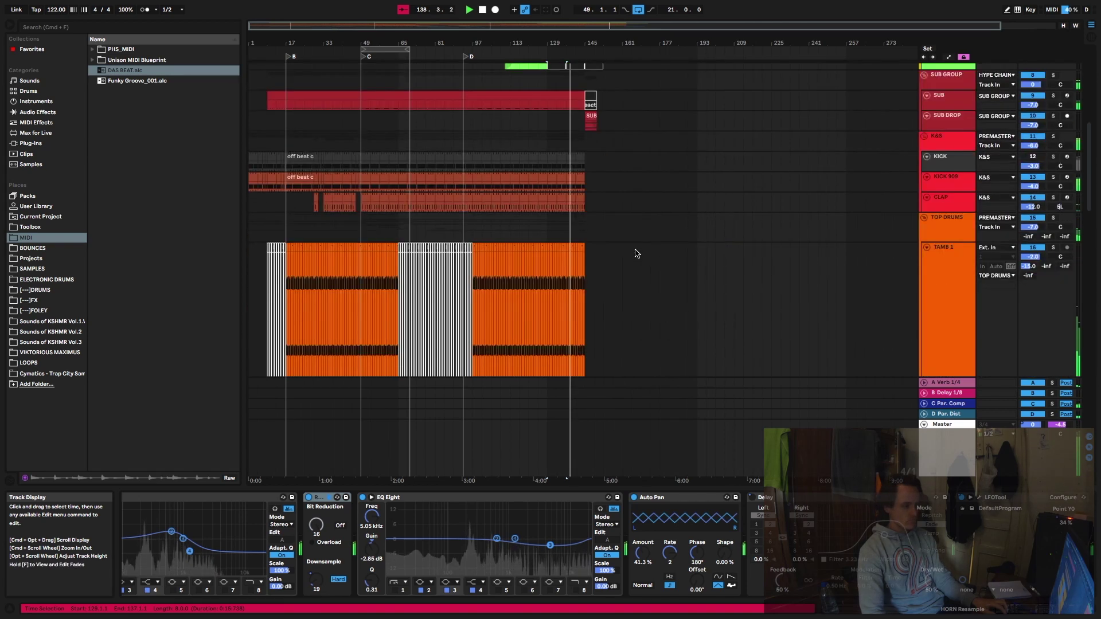
pyautogui.scroll(-15, 635, 253)
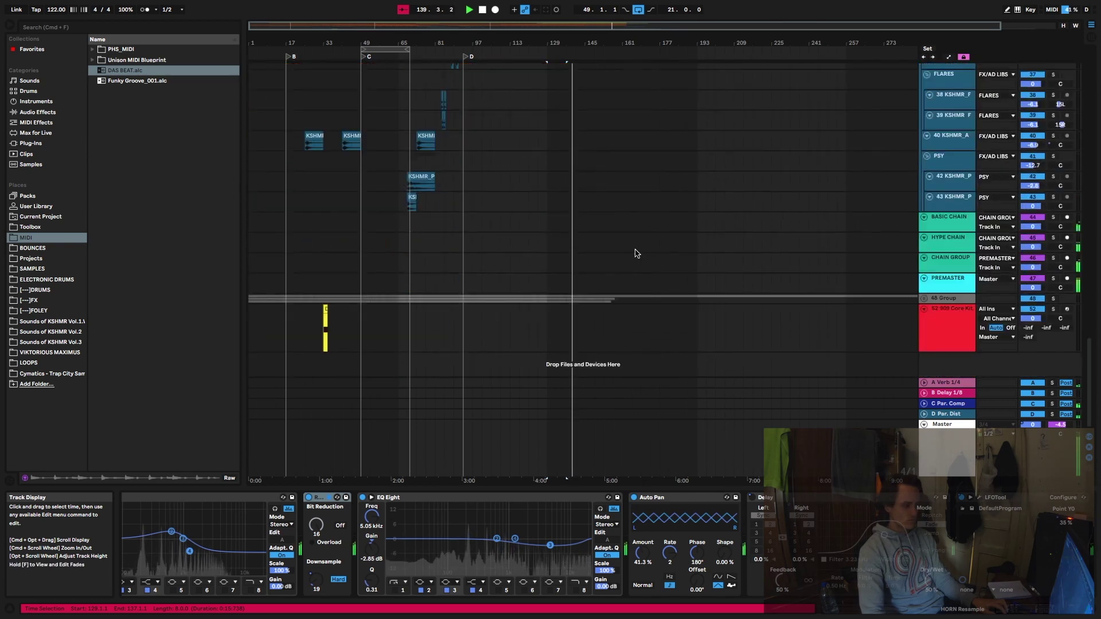
# - Select the last HORN Resample clip and show automation to examine the track's Redux envelope through the ending
pyautogui.scroll(15, 635, 253)
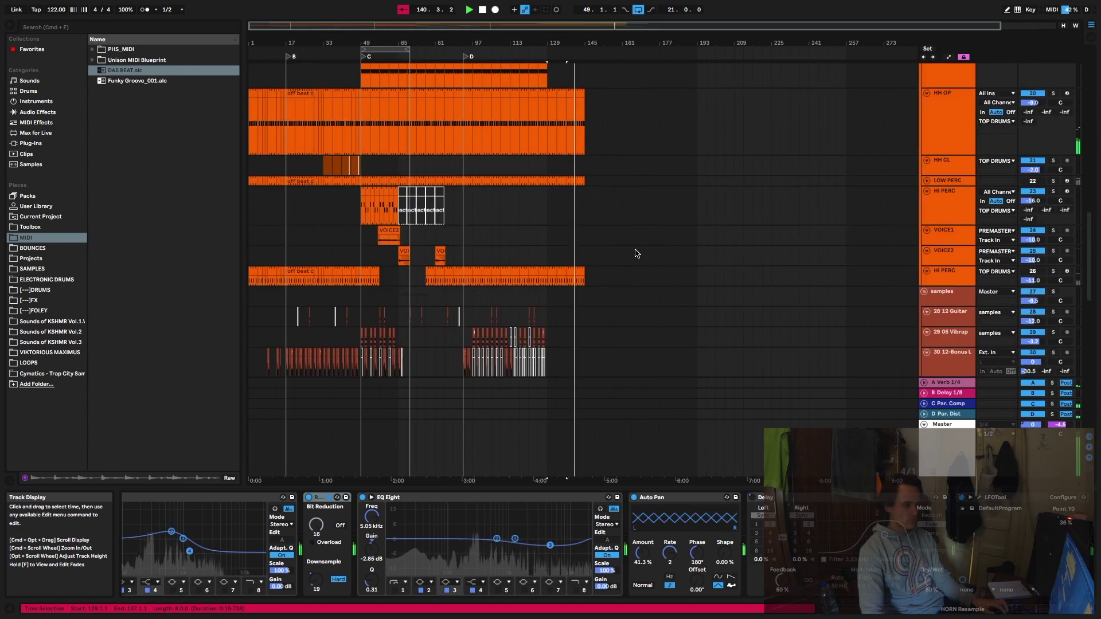
pyautogui.scroll(5, 635, 253)
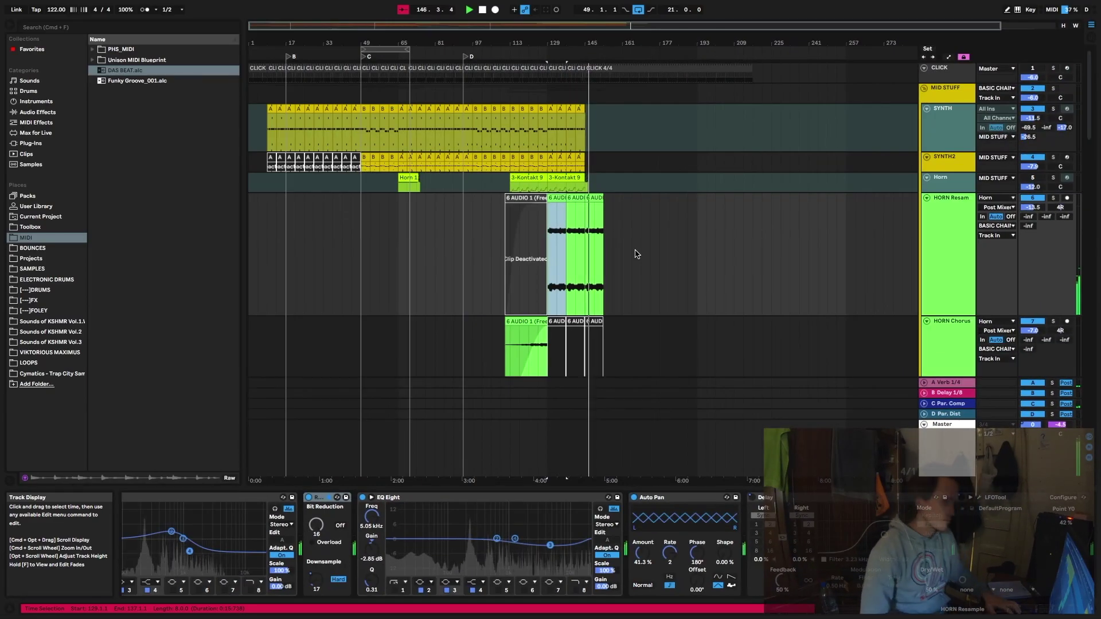
pyautogui.click(598, 198)
pyautogui.press('a')
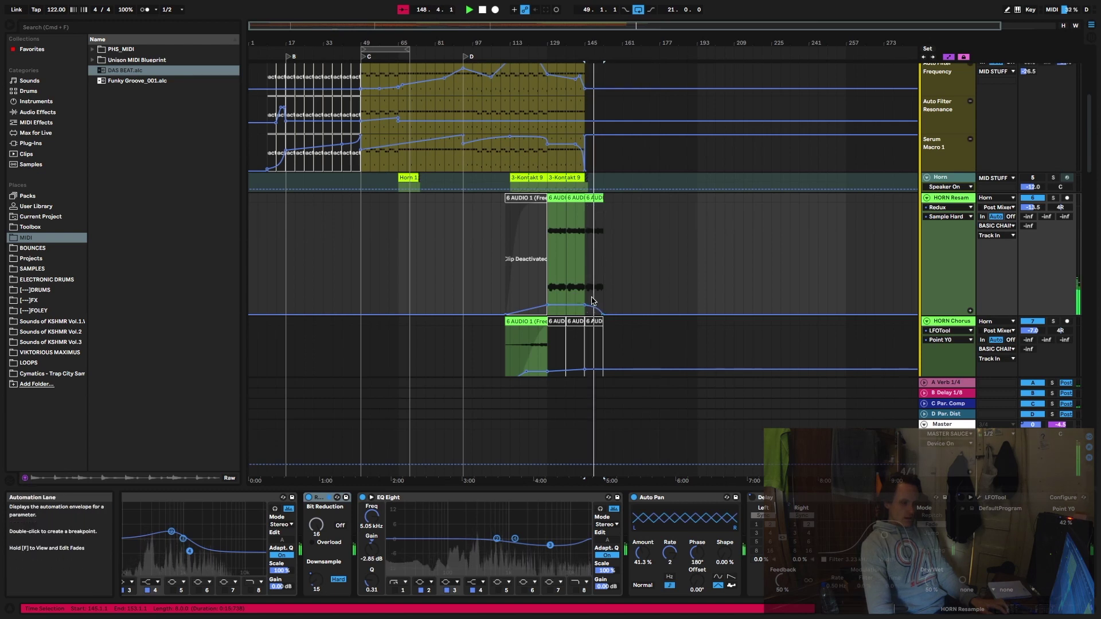